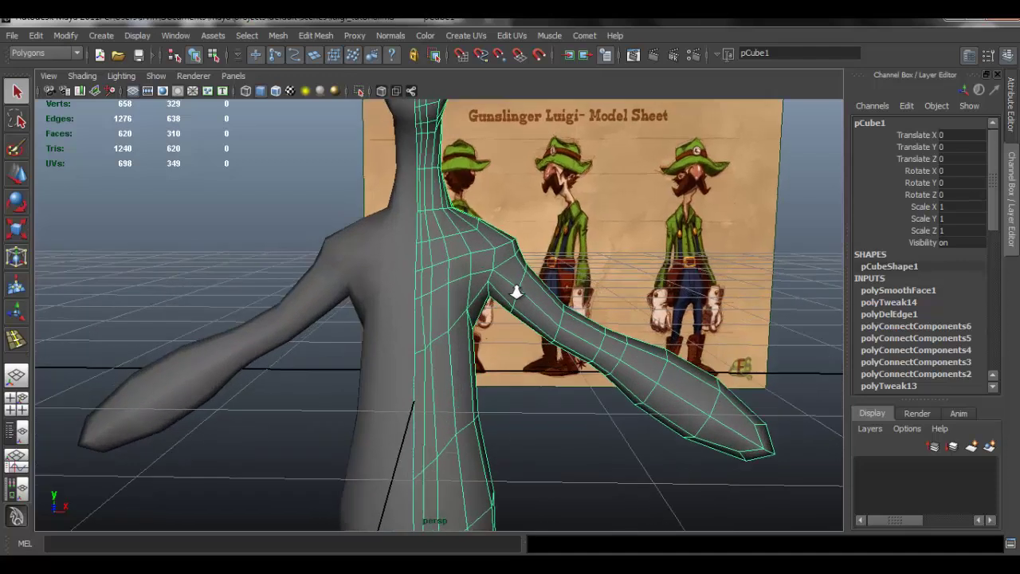
- Move the armpit edges where the upper arm meets the torso to refine the underarm shape
right_click_drag(514, 275, 487, 253)
left_click_drag(487, 253, 518, 278, "alt")
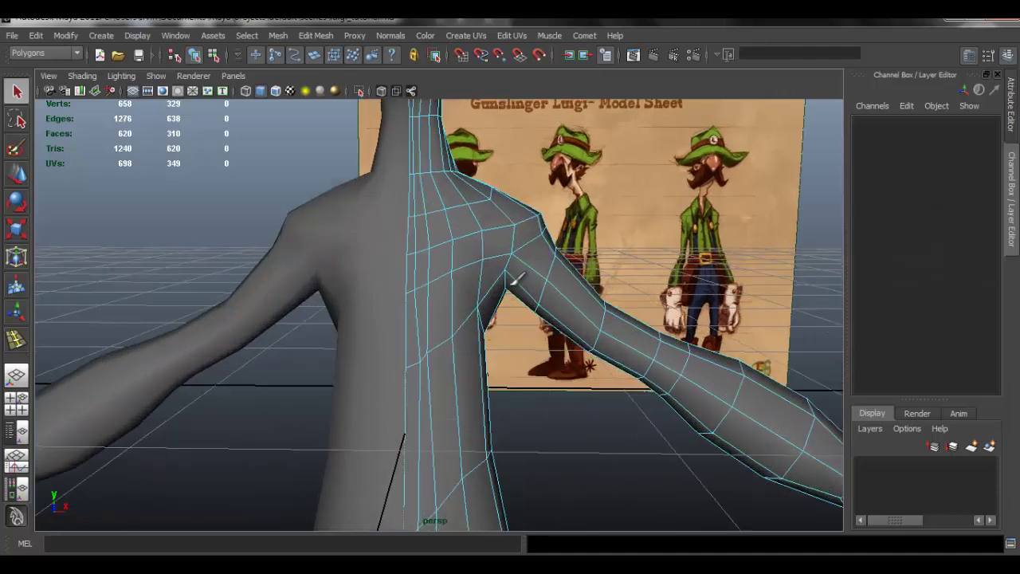
left_click(514, 275)
key("w")
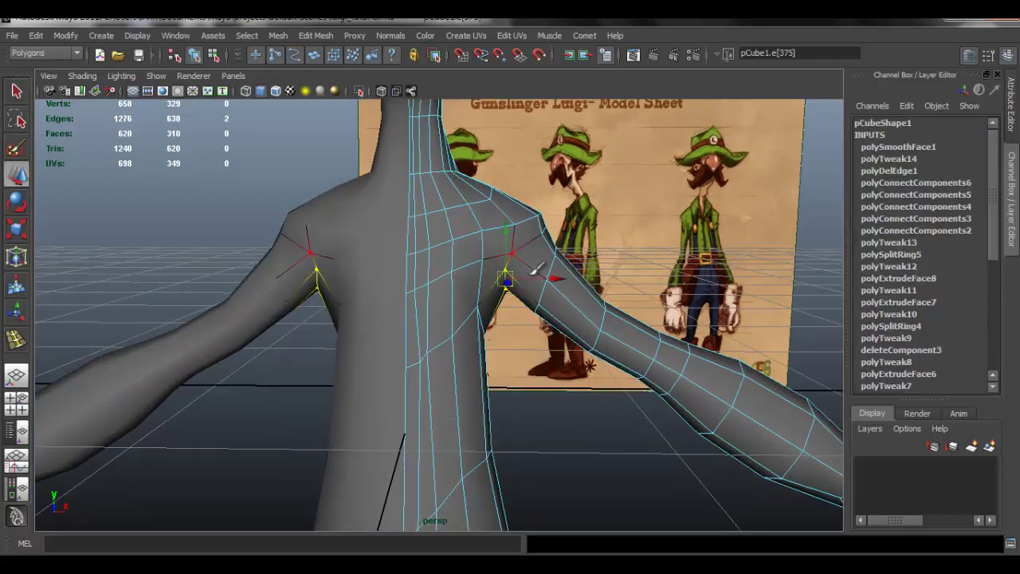
mouse_move(553, 275)
left_mouse_down()
mouse_move(522, 287)
mouse_move(435, 206)
mouse_move(531, 305)
mouse_move(551, 292)
mouse_move(545, 279)
left_mouse_up()
left_click(440, 212, "shift")
right_click_drag(544, 279, 460, 295, "alt")
left_click_drag(460, 294, 491, 285, "alt")
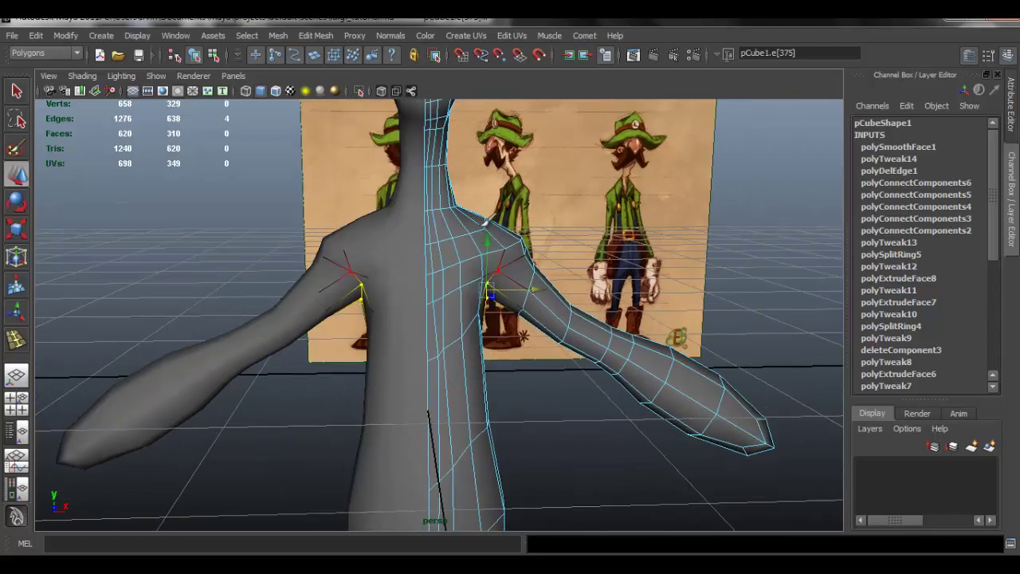
left_click_drag(494, 241, 578, 221, "alt")
- Raise the edge at the tip of the shoulder and pull it in toward the neck using soft selection
left_click(531, 245)
key("b")
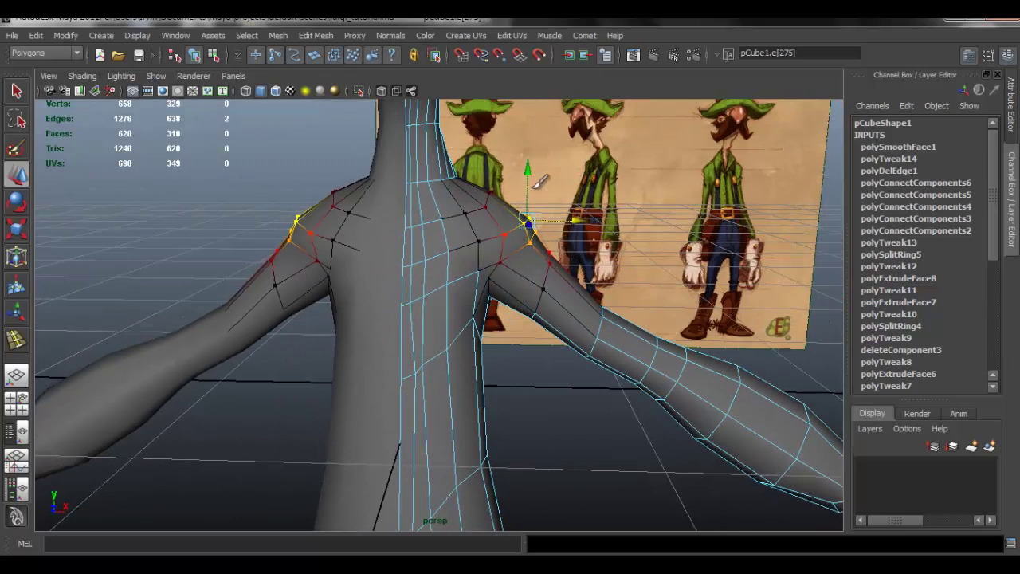
left_click_drag(527, 177, 528, 171)
left_click_drag(580, 213, 569, 213)
left_click(556, 208)
key("ctrl+z")
left_click_drag(525, 164, 525, 162)
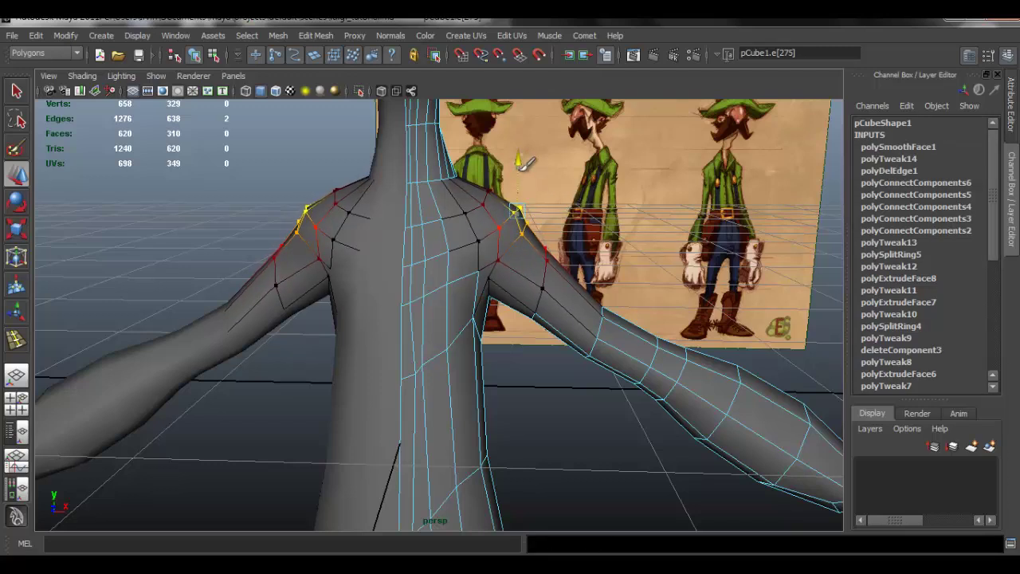
- Reshape the outer shoulder by moving the edge just below its tip with soft selection
mouse_move(560, 256)
left_mouse_down("alt")
mouse_move(532, 265)
mouse_move(567, 262)
mouse_move(561, 244)
left_mouse_up("alt")
left_click(535, 274)
key("b")
left_click_drag(561, 190, 562, 202)
mouse_move(565, 237)
left_mouse_down("alt")
mouse_move(588, 253)
mouse_move(563, 234)
left_mouse_up("alt")
left_click_drag(501, 194, 485, 199, "alt")
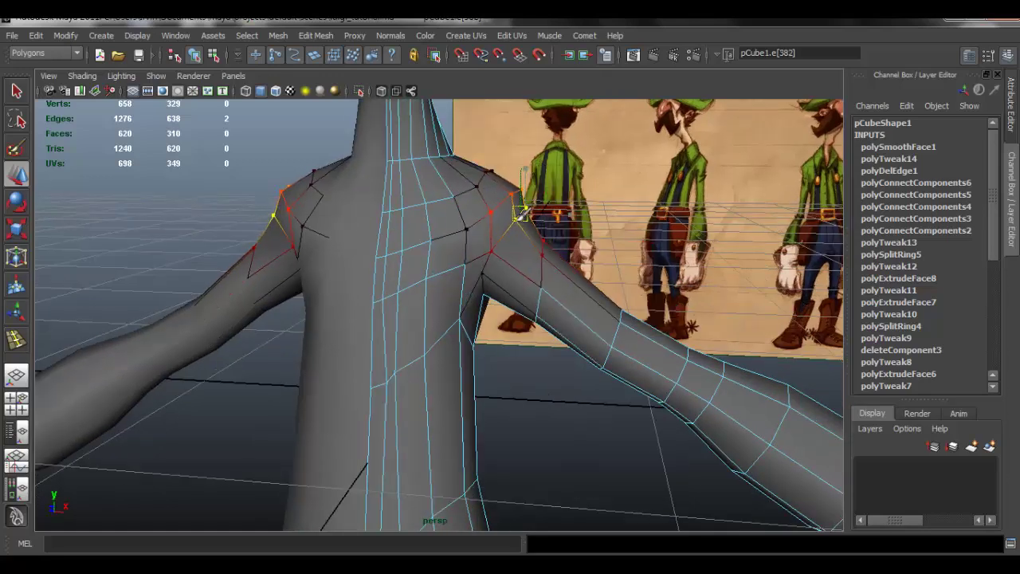
- Move the edges at the base of the neck to smooth its slope into the shoulder
left_click(581, 393)
right_click_drag(599, 353, 428, 292, "alt")
mouse_move(428, 292)
left_mouse_down("alt")
mouse_move(561, 288)
mouse_move(428, 306)
left_mouse_up("alt")
right_click_drag(428, 307, 528, 271, "alt")
scroll(527, 270, "down", 4)
scroll(515, 208, "up", 4)
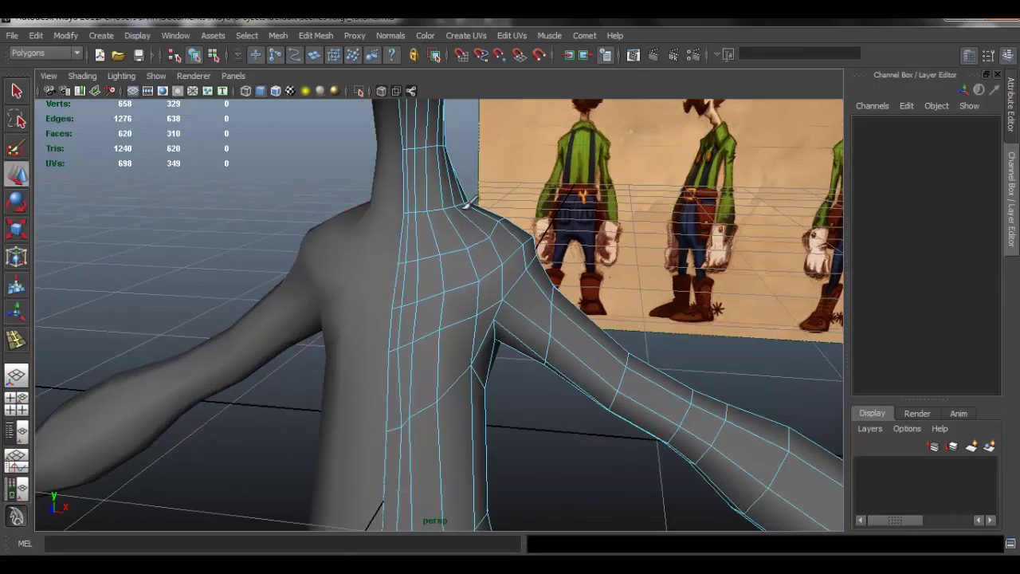
double_click(455, 201)
mouse_move(442, 158)
left_mouse_down()
mouse_move(441, 149)
mouse_move(464, 173)
mouse_move(449, 142)
left_mouse_up()
left_click_drag(498, 192, 497, 193)
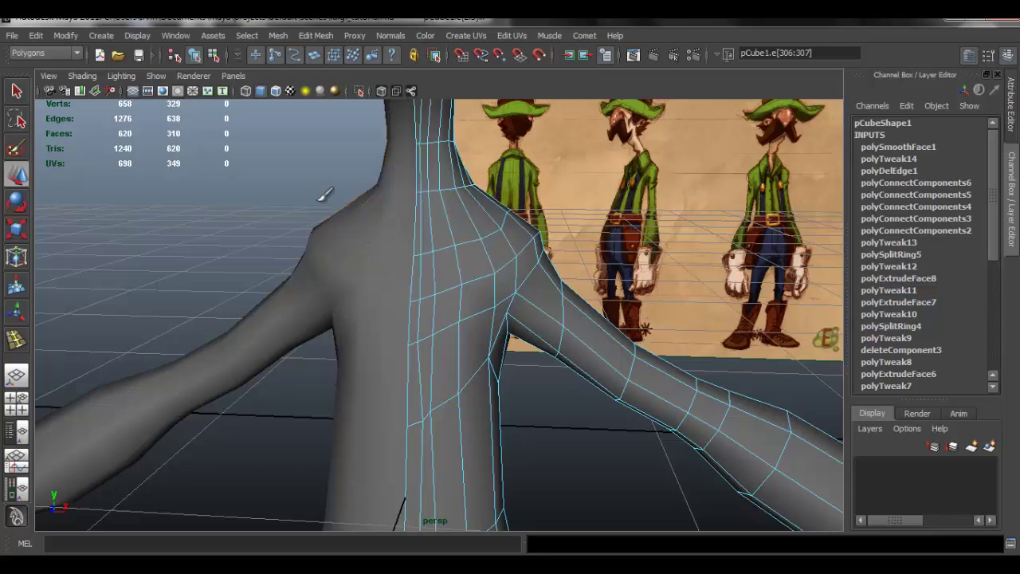
left_click(316, 194)
- Adjust individual vertices on the side of the chest beside the armpit to even out the edge flow
scroll(435, 291, "down", 8)
left_click_drag(484, 285, 610, 276, "alt")
left_click(465, 249)
left_click_drag(471, 262, 522, 260, "alt")
left_click(547, 258)
left_click_drag(444, 313, 540, 256, "alt")
left_click(517, 262)
right_click_drag(485, 281, 448, 281)
left_click(488, 286)
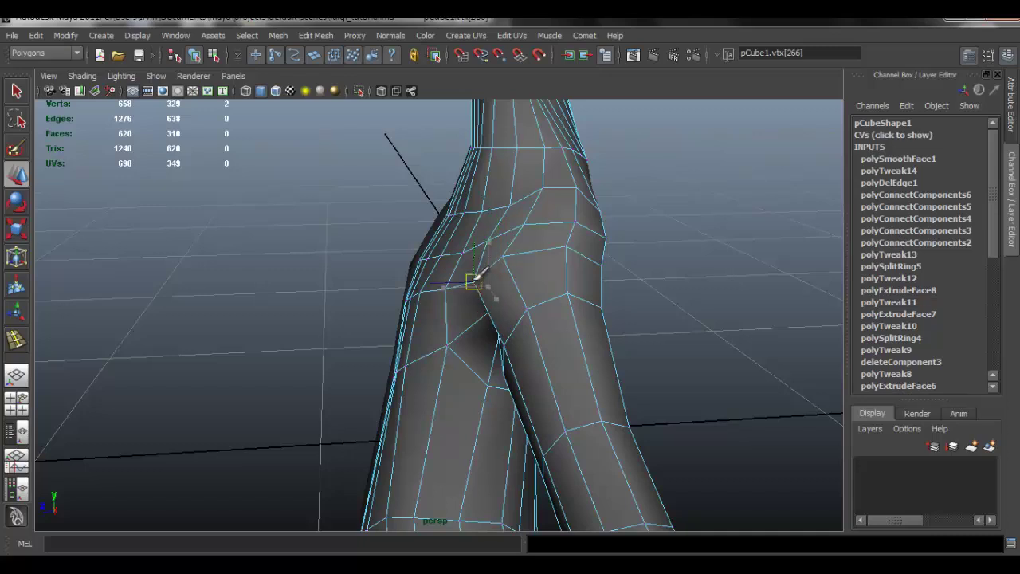
left_click(450, 271)
left_click(446, 288)
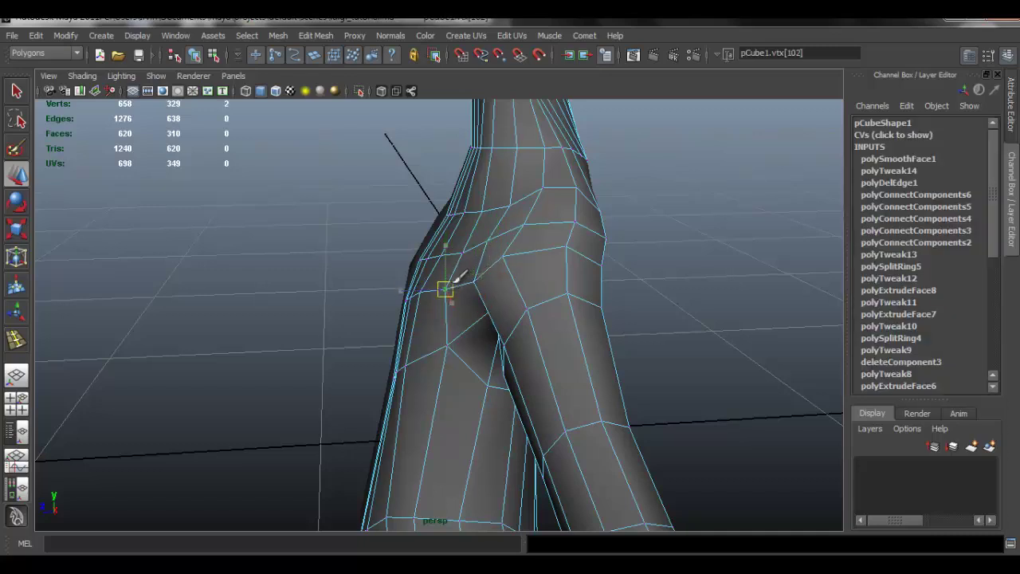
left_click_drag(421, 296, 461, 280, "alt")
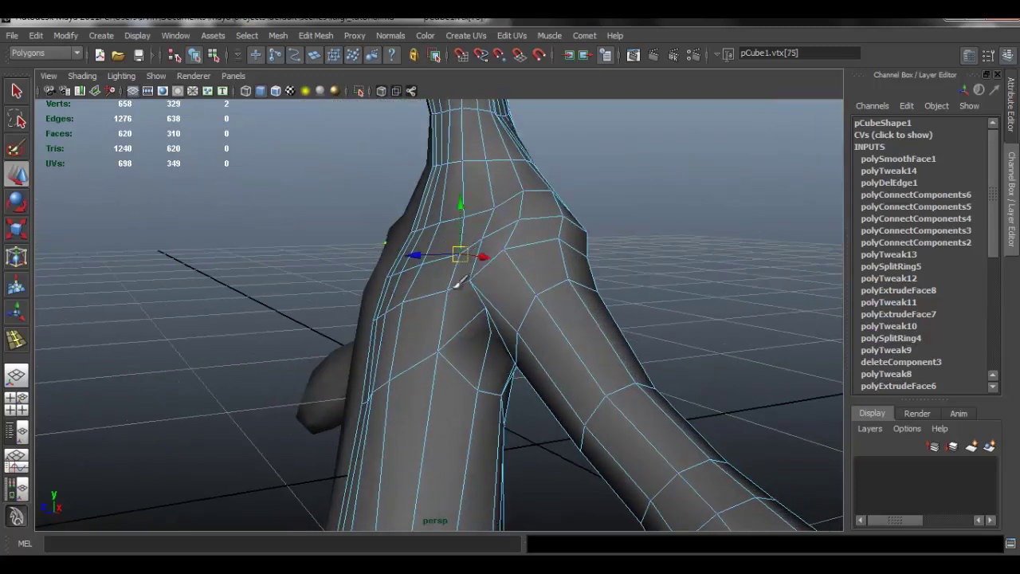
left_click(467, 312)
left_click_drag(467, 311, 455, 329, "alt")
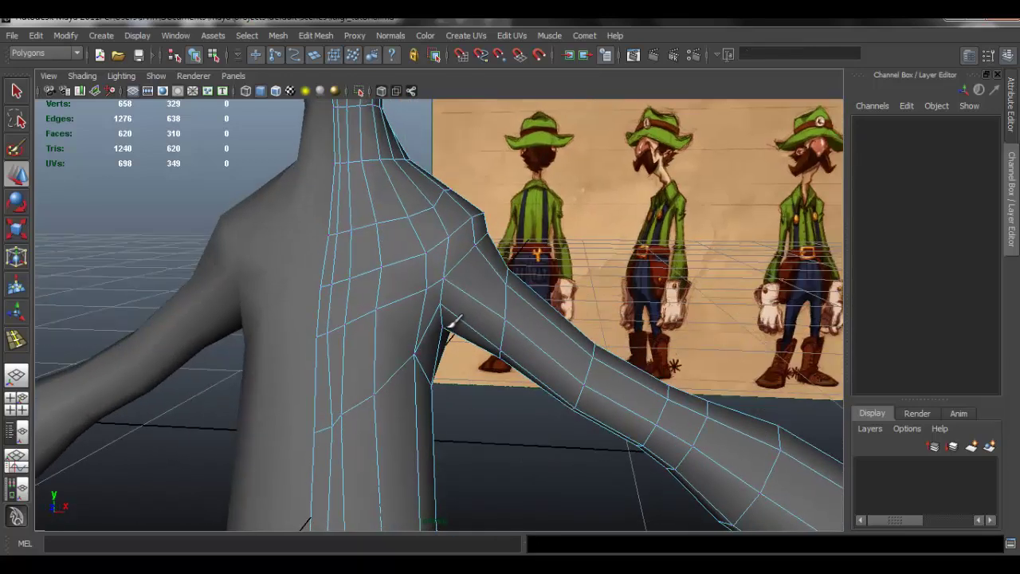
- Tweak the vertices inside the armpit at the junction of the underarm and torso
left_click(446, 318)
mouse_move(498, 319)
left_mouse_down("alt")
mouse_move(433, 299)
mouse_move(439, 319)
mouse_move(497, 328)
mouse_move(460, 327)
mouse_move(510, 321)
mouse_move(507, 329)
left_mouse_up("alt")
left_click(462, 326)
left_click(485, 308)
left_click(508, 330)
left_click_drag(515, 367, 471, 303, "alt")
left_click(610, 329)
- Select the faces capping the end of the arm
left_click_drag(609, 330, 551, 326, "alt")
middle_click_drag(551, 326, 494, 310, "alt")
right_click_drag(494, 310, 488, 299, "alt")
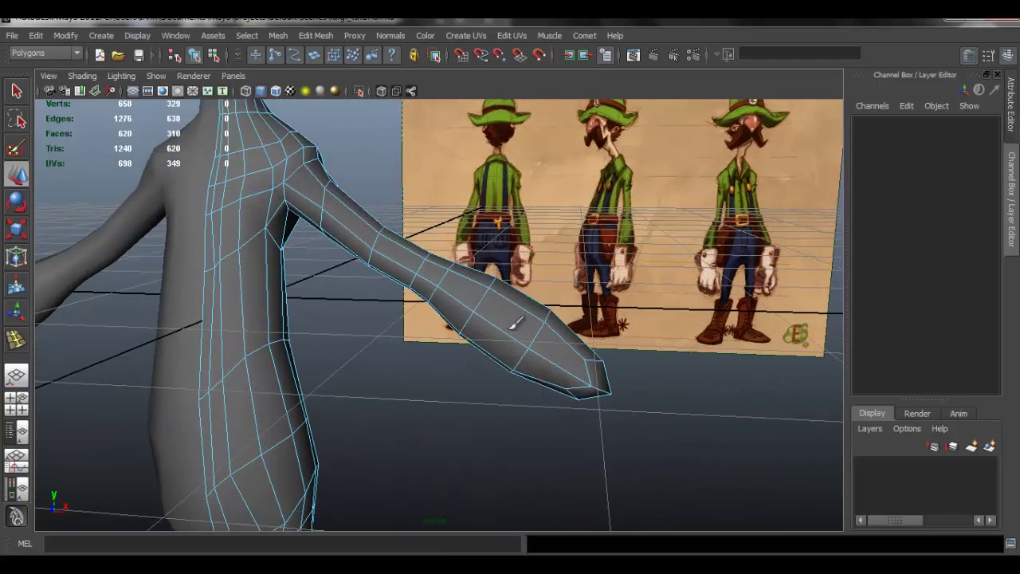
left_click_drag(547, 327, 603, 342, "alt")
right_click_drag(603, 342, 614, 331)
left_click_drag(614, 330, 547, 278, "alt")
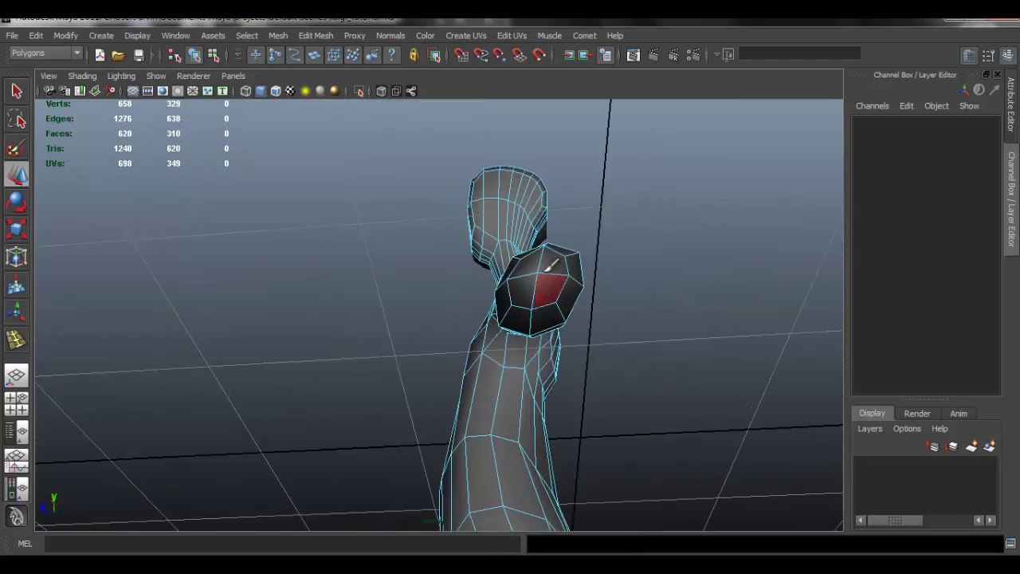
left_click(547, 279)
left_click_drag(548, 327, 615, 355, "alt")
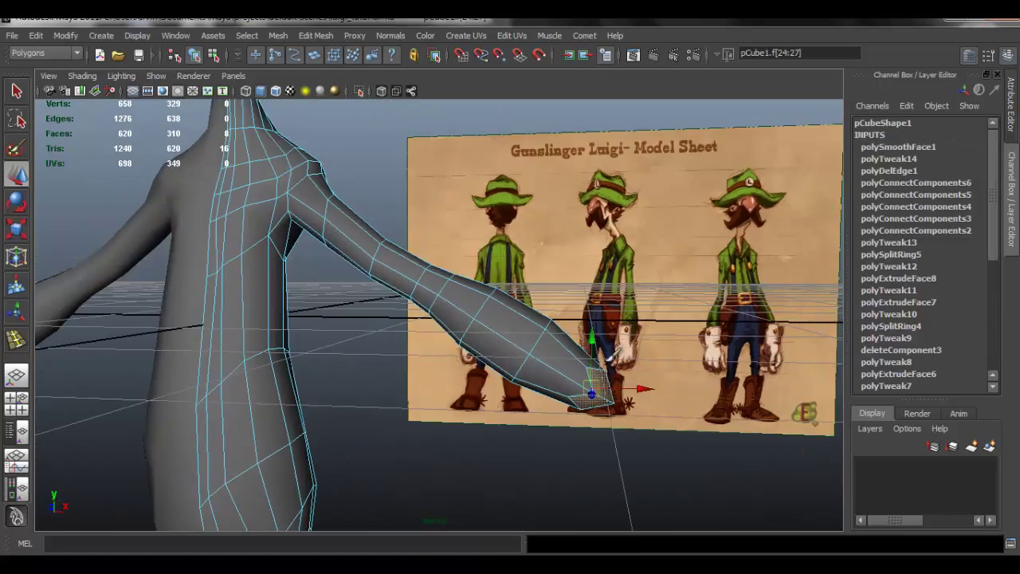
- Show the perspective and front views together and compare the arm's end with the reference drawing
key("space")
middle_click_drag(501, 371, 471, 447, "alt")
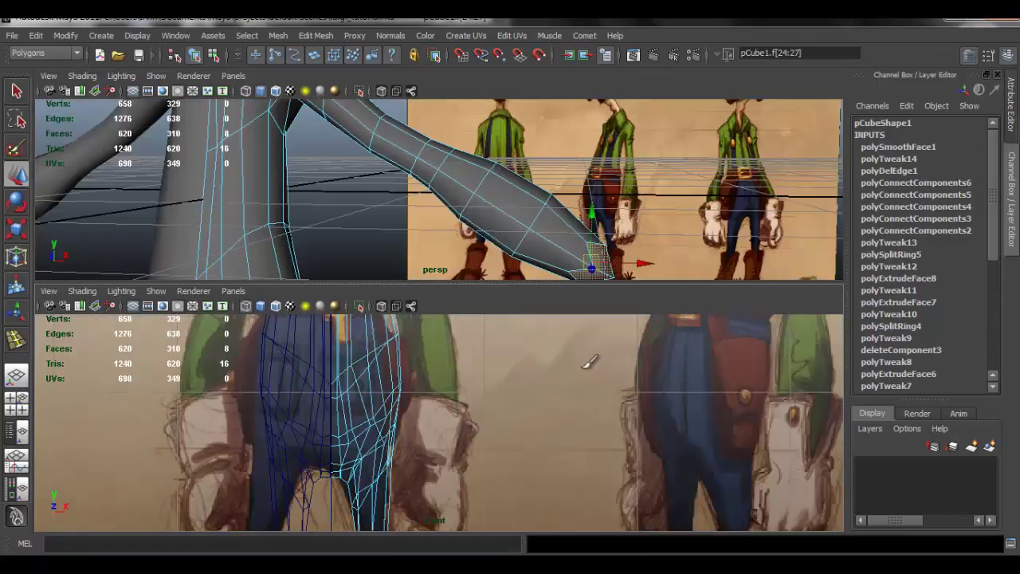
scroll(587, 375, "down", 4)
scroll(542, 370, "up", 4)
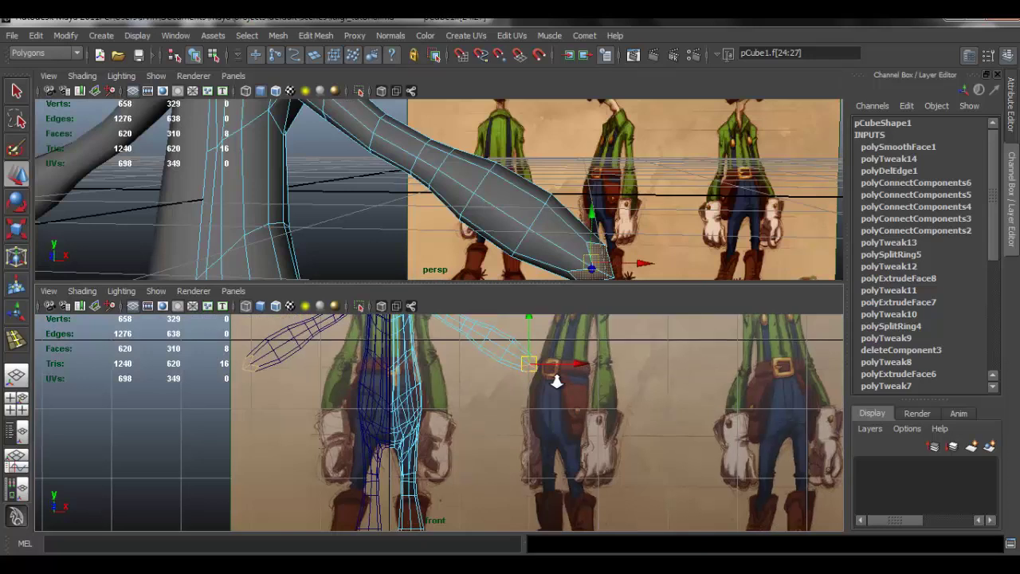
scroll(550, 389, "up", 2)
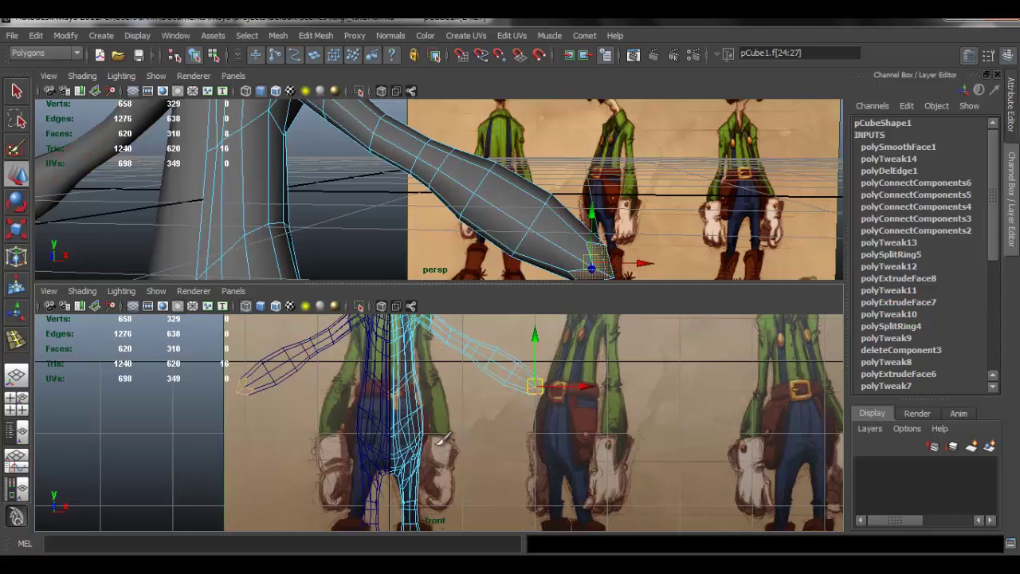
middle_click_drag(454, 426, 448, 417, "alt")
left_click_drag(612, 243, 592, 202, "alt")
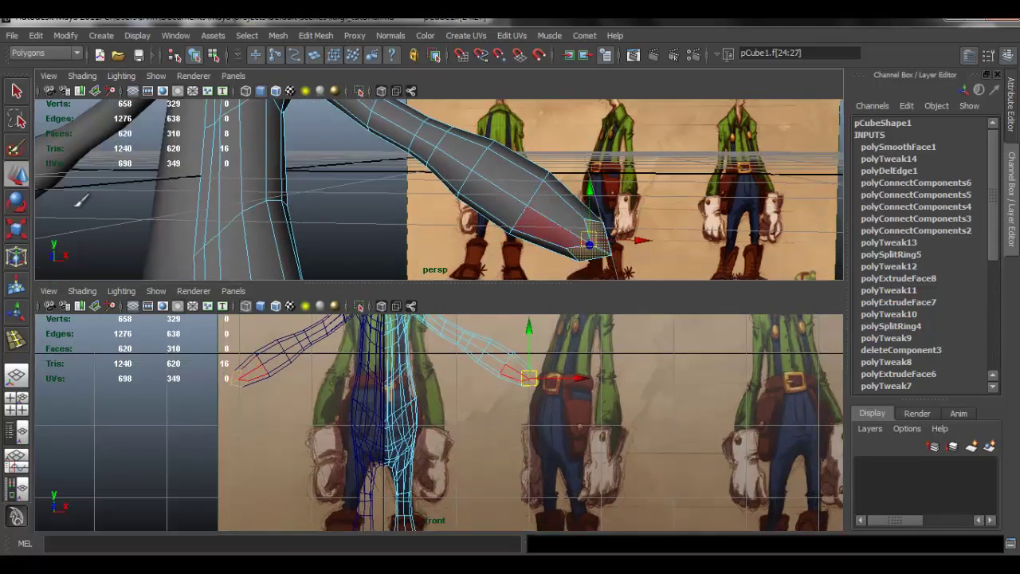
- Set the Move tool's axis to Normals average
double_click(17, 174)
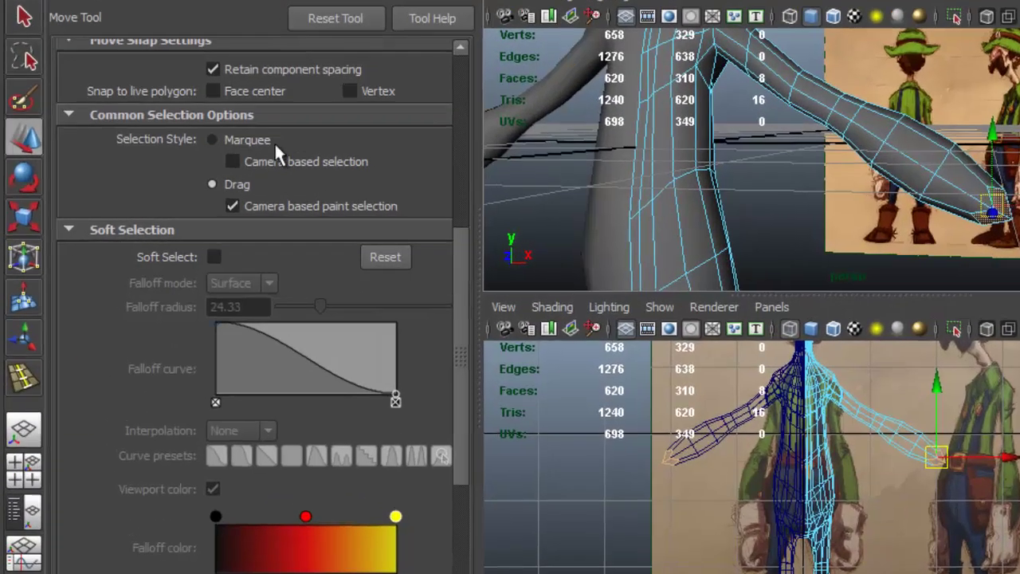
scroll(267, 171, "up", 7)
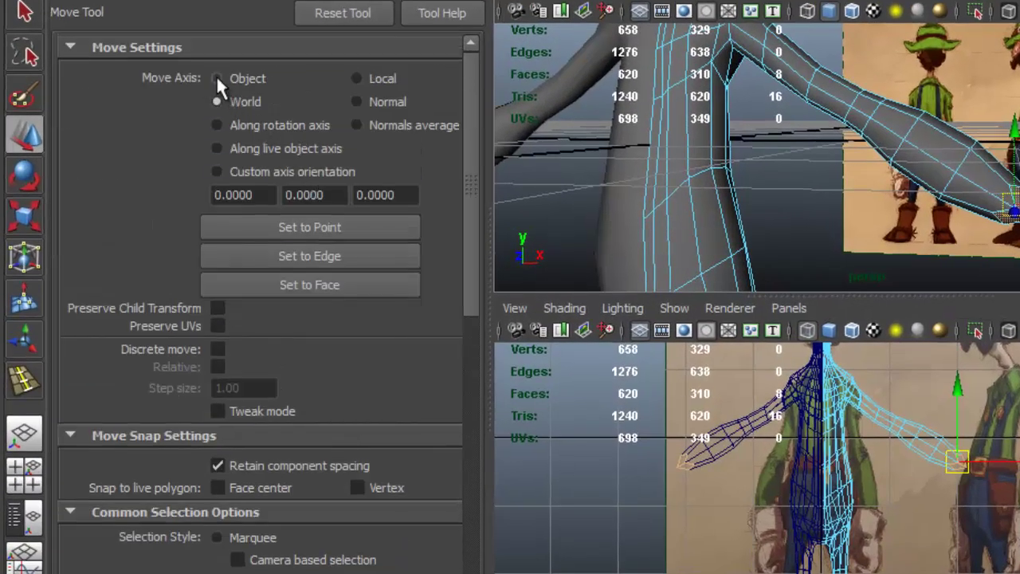
left_click(358, 102)
left_click(361, 121)
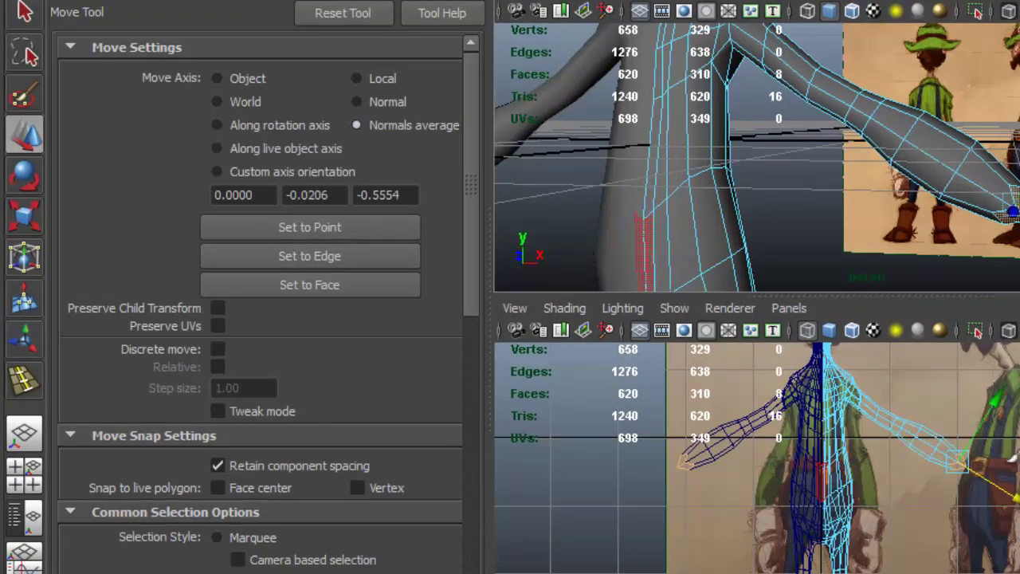
- Move the arm's end faces outward along their averaged normal to lengthen the forearm
middle_click_drag(1013, 432, 975, 455, "alt")
right_click_drag(975, 471, 1002, 507, "alt")
middle_click_drag(975, 494, 972, 478, "alt")
scroll(993, 523, "up", 1)
left_click_drag(993, 523, 1019, 532)
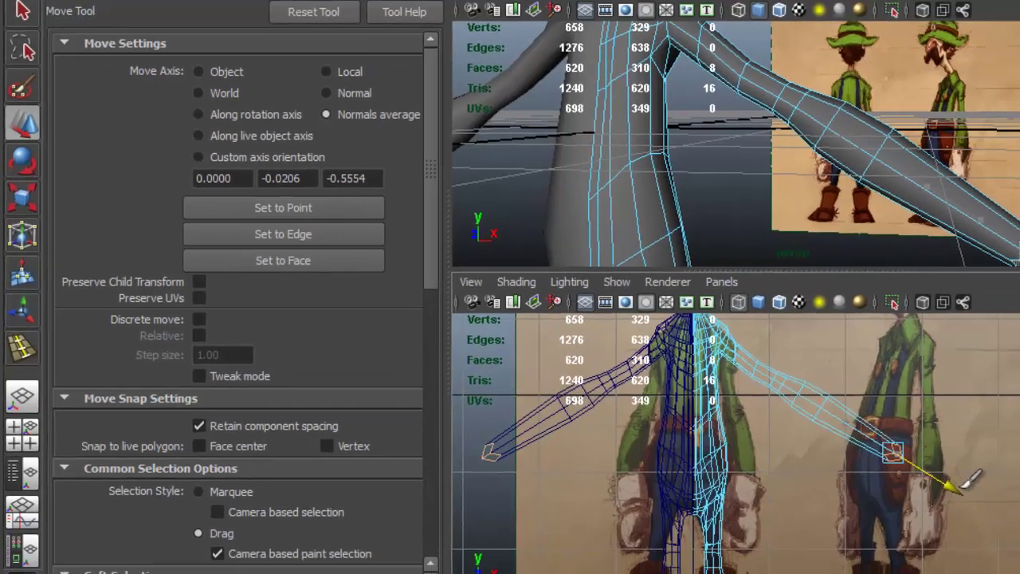
left_click_drag(963, 486, 950, 479)
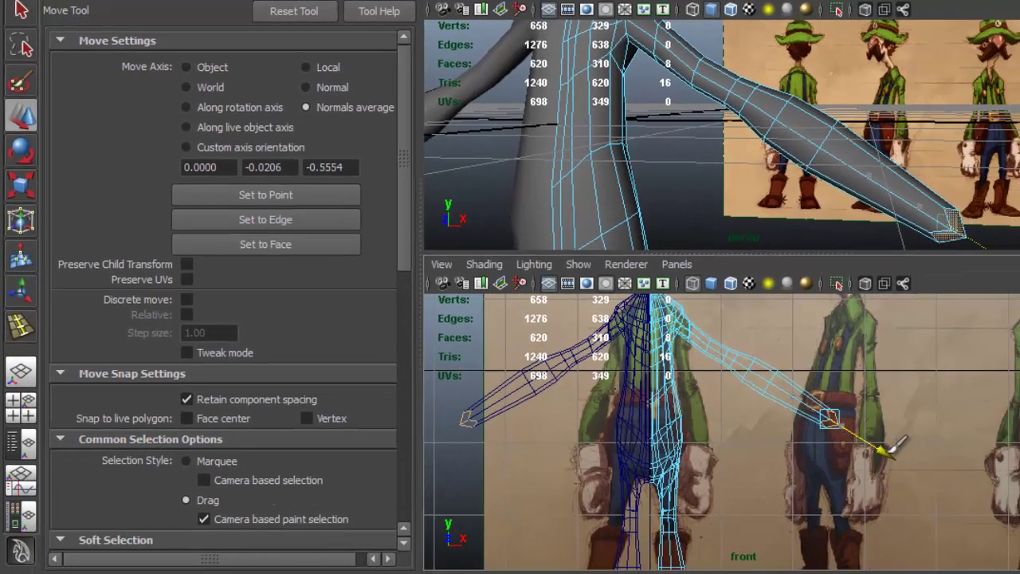
left_click_drag(889, 452, 885, 450)
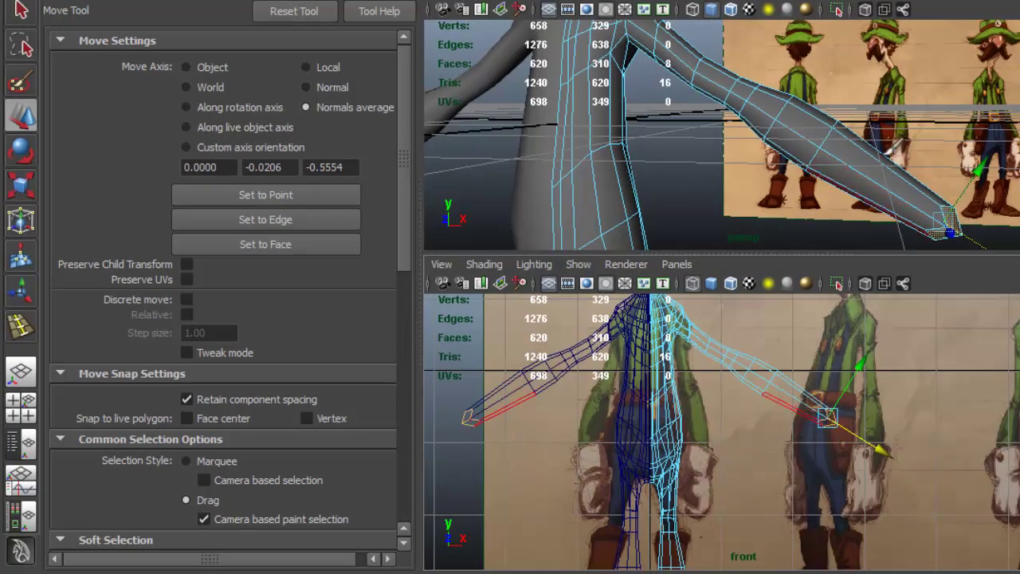
- Insert an edge loop around the forearm, between the last existing loop and the arm's end
key("space")
left_click_drag(843, 313, 777, 301, "alt")
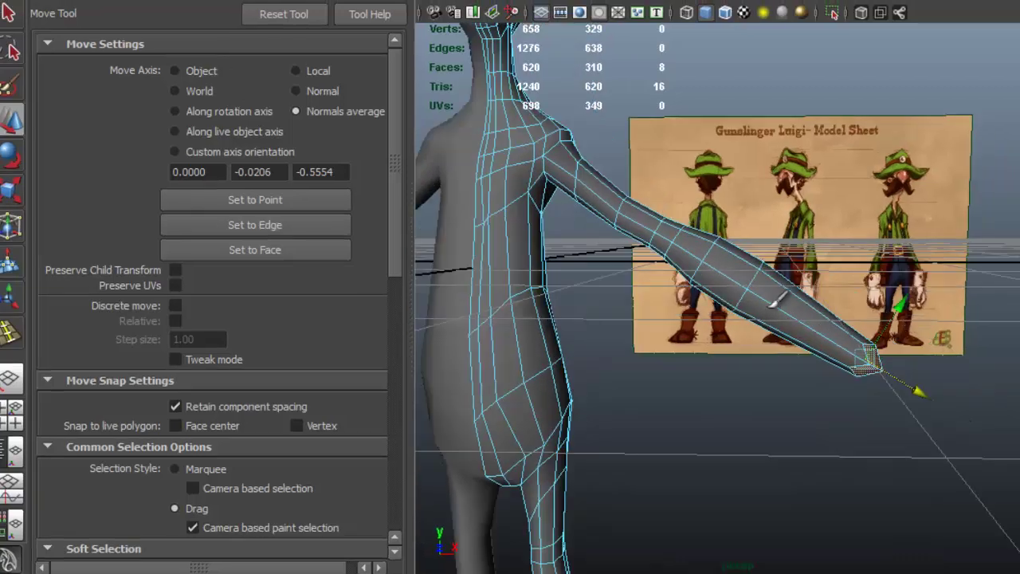
right_click_drag(777, 300, 821, 301, "alt")
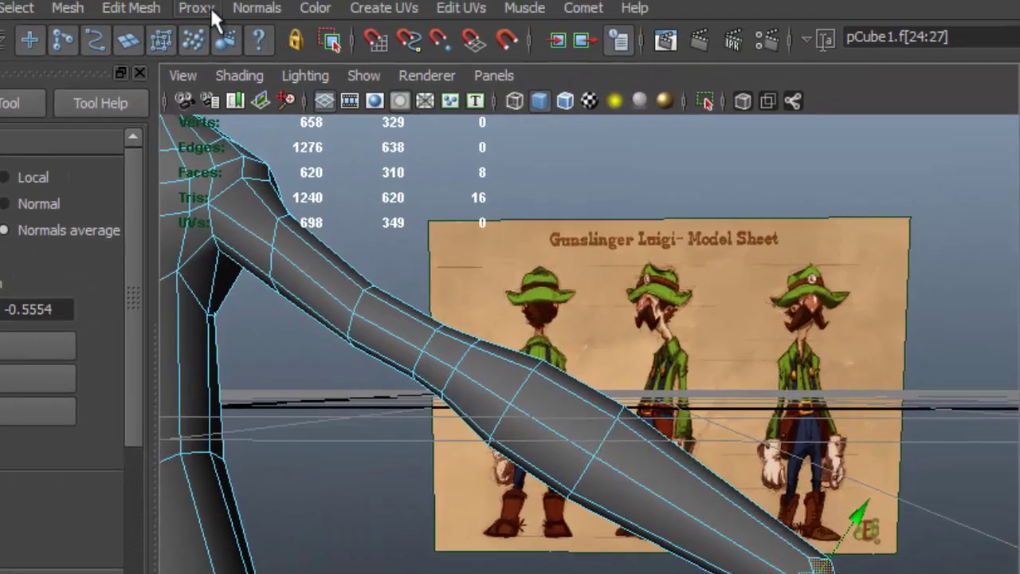
left_click(211, 9)
mouse_move(137, 7)
left_click(239, 198)
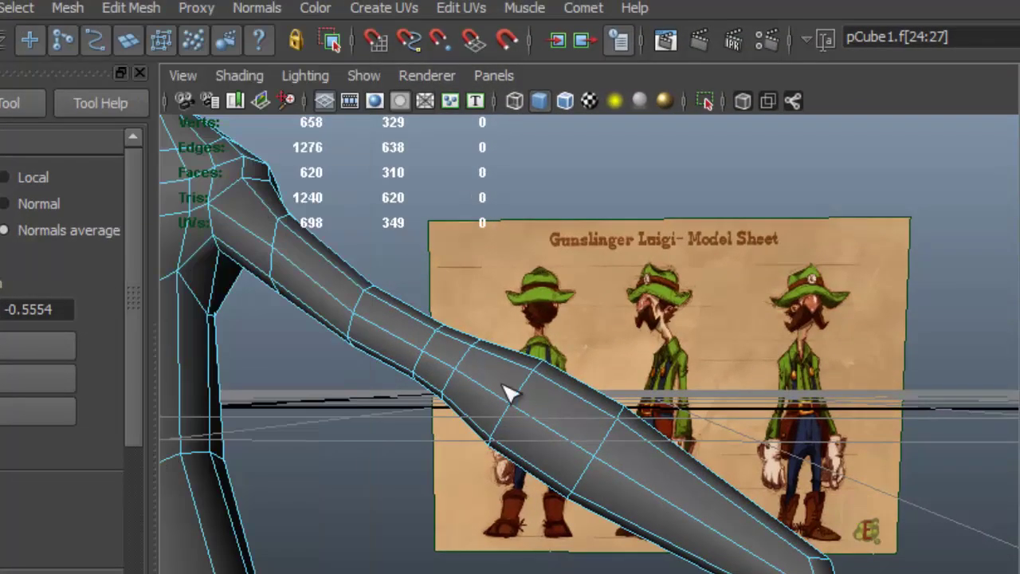
left_click_drag(702, 523, 689, 516)
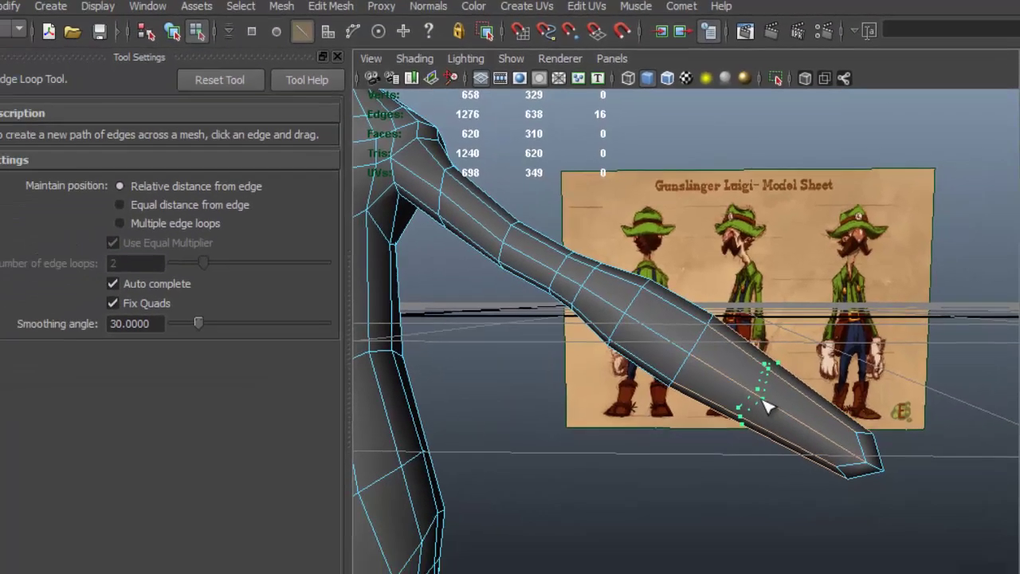
left_click(764, 407)
- Scale the new forearm edge loop slightly larger and check its position against the front reference
key("r")
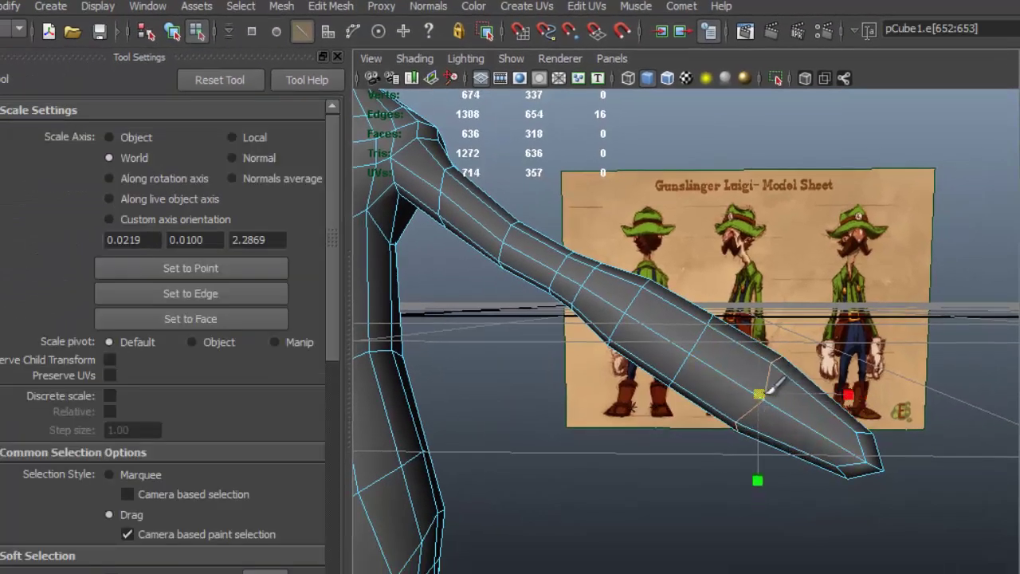
left_click_drag(770, 392, 773, 391)
key("space")
scroll(786, 474, "up", 3)
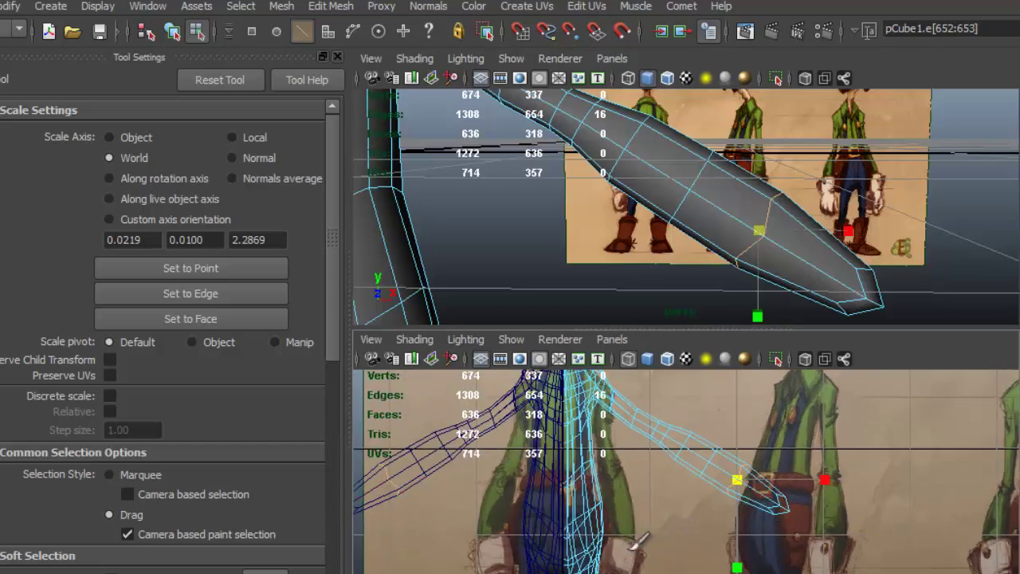
key("space")
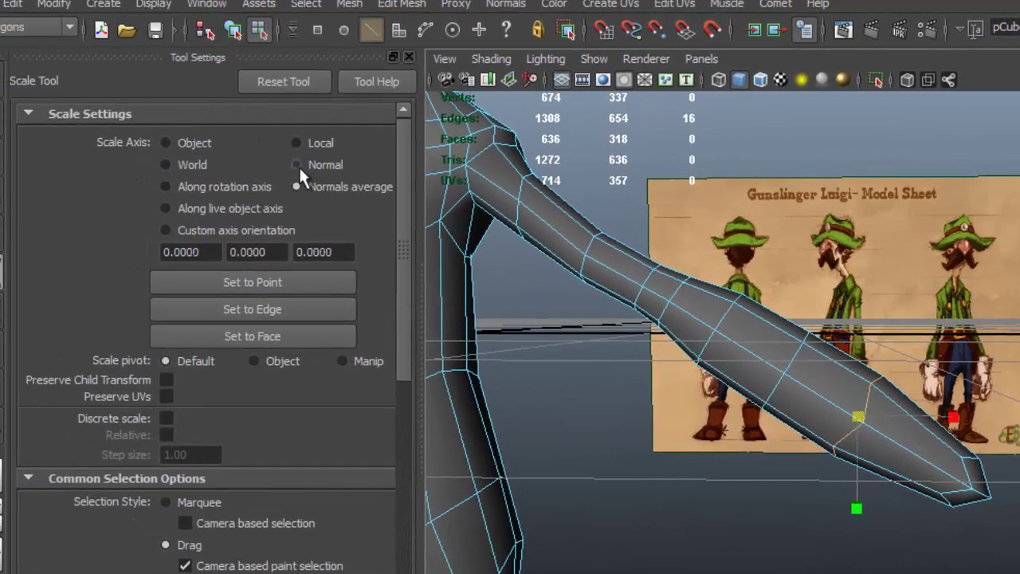
- Align the Scale tool's axis with an edge running along the forearm using Set to Edge
left_click(299, 143)
left_click_drag(1001, 488, 940, 473, "alt")
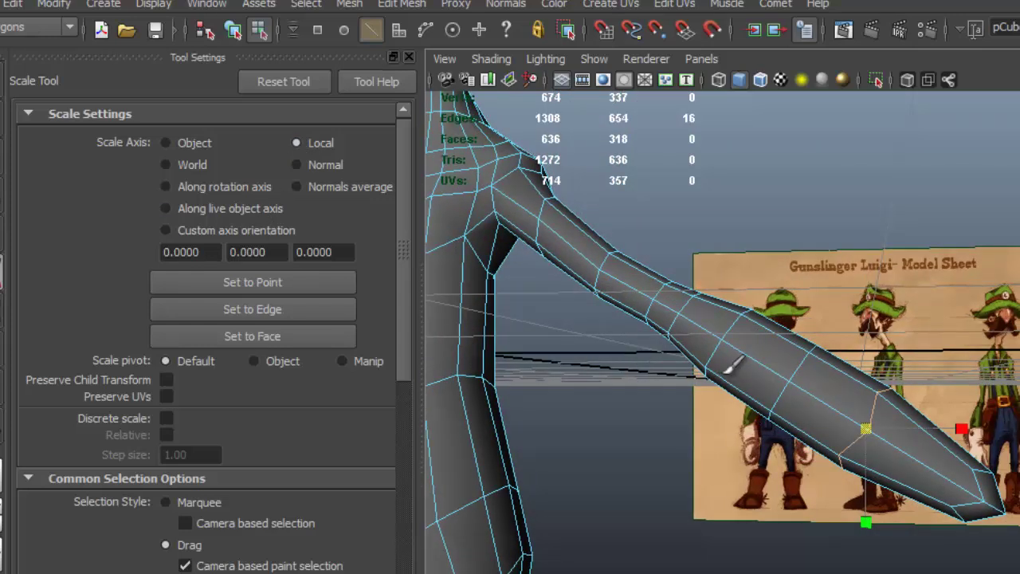
left_click(264, 309)
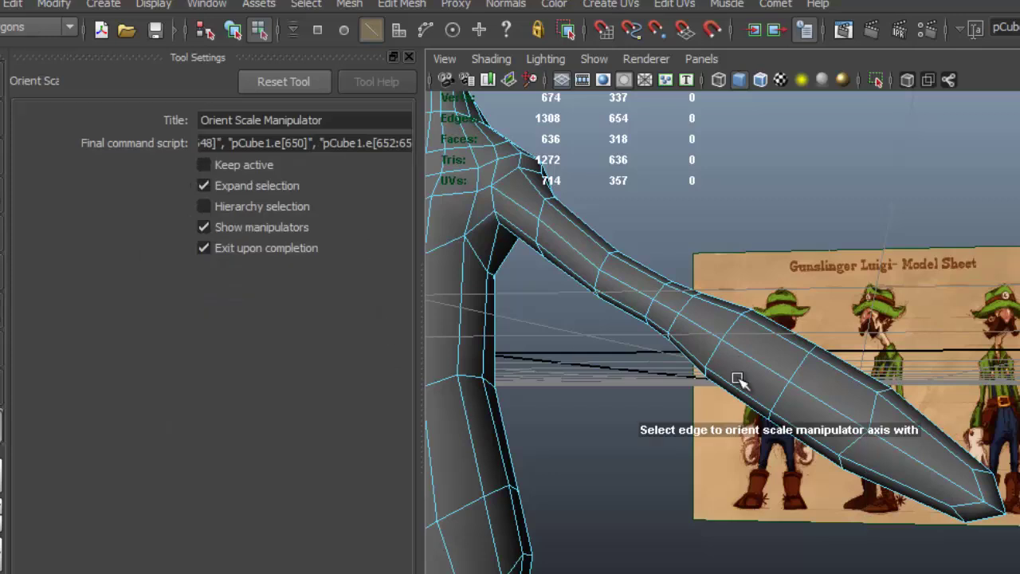
left_click(832, 402)
- Select the four faces capping the forearm's end and scale them flat along the custom axis
mouse_move(928, 448)
left_mouse_down("alt")
mouse_move(922, 490)
mouse_move(945, 446)
left_mouse_up("alt")
left_click_drag(881, 391, 909, 399, "alt")
right_click_drag(839, 415, 885, 420, "alt")
left_click_drag(885, 421, 771, 424, "alt")
mouse_move(933, 369)
right_mouse_down()
mouse_move(936, 449)
mouse_move(935, 425)
right_mouse_up()
left_click_drag(1011, 493, 863, 469, "alt")
mouse_move(989, 434)
left_mouse_down()
mouse_move(1012, 453)
mouse_move(1011, 485)
left_mouse_up()
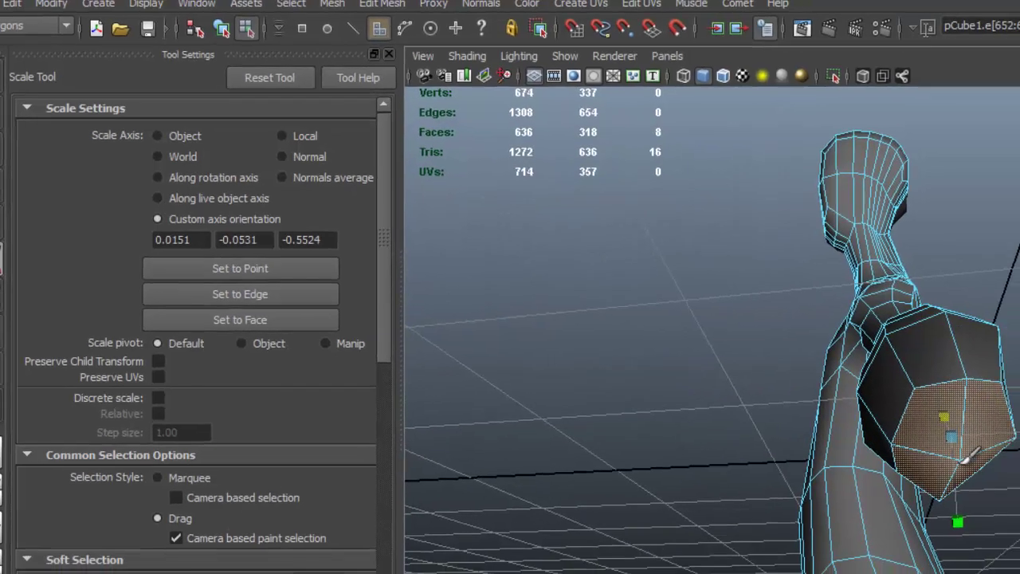
left_click_drag(985, 444, 1019, 494, "alt")
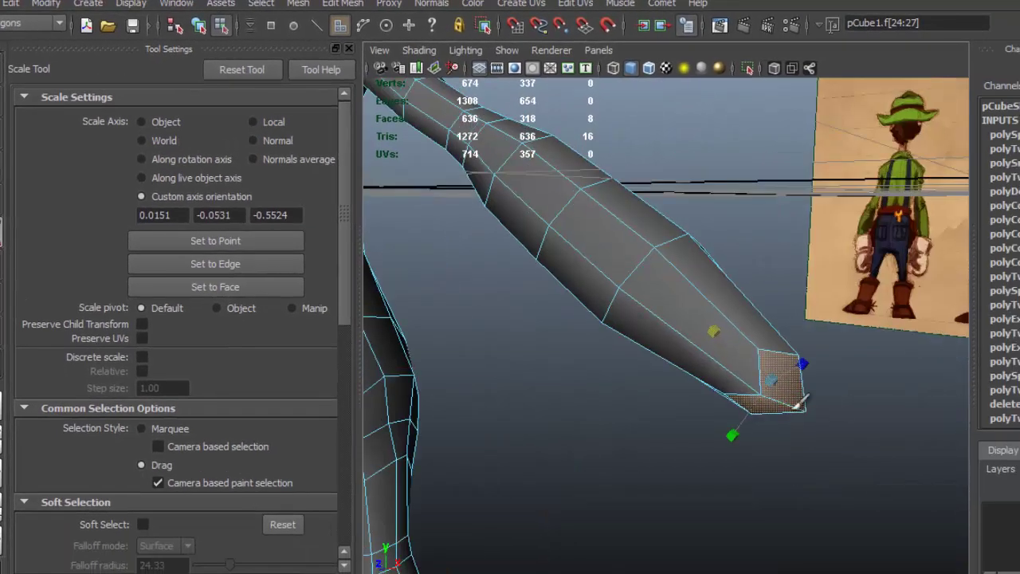
left_click_drag(795, 409, 837, 397, "alt")
left_click_drag(662, 343, 678, 348)
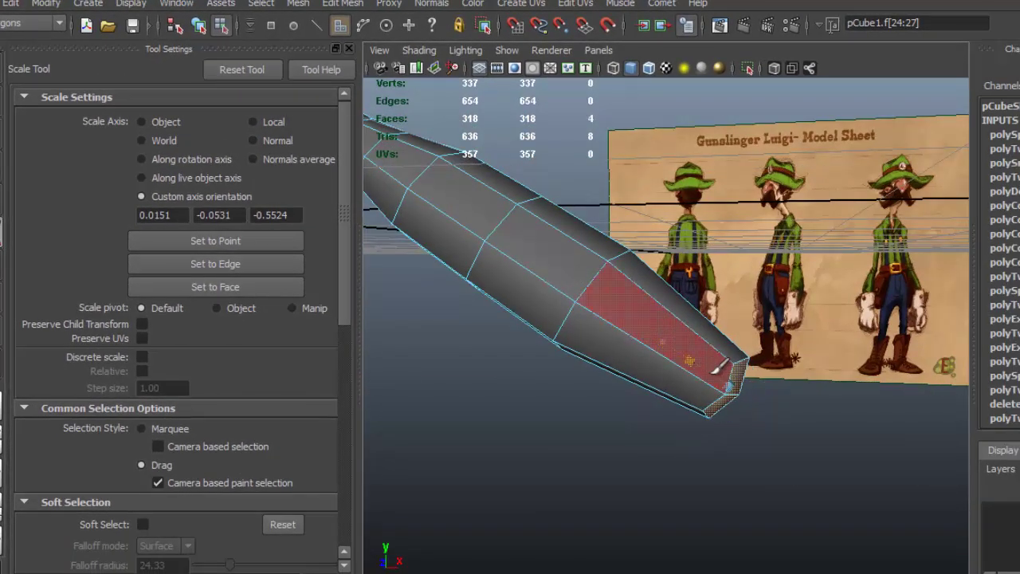
- Insert an edge loop at the wrist, between the last forearm loop and the flattened arm end
left_click_drag(845, 379, 778, 372, "alt")
right_click_drag(806, 383, 828, 395, "alt")
left_click_drag(829, 394, 537, 300, "alt")
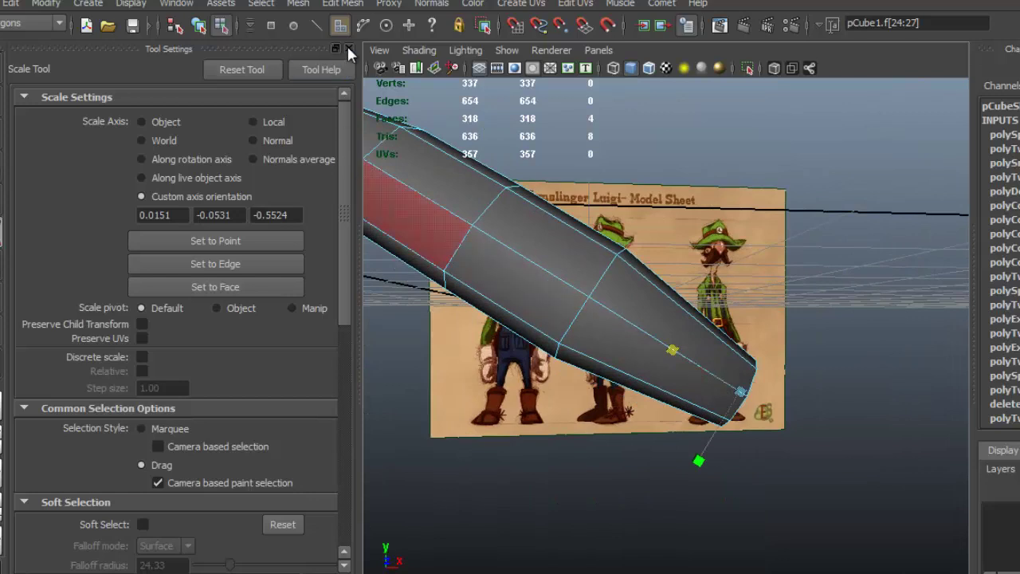
left_click(348, 48)
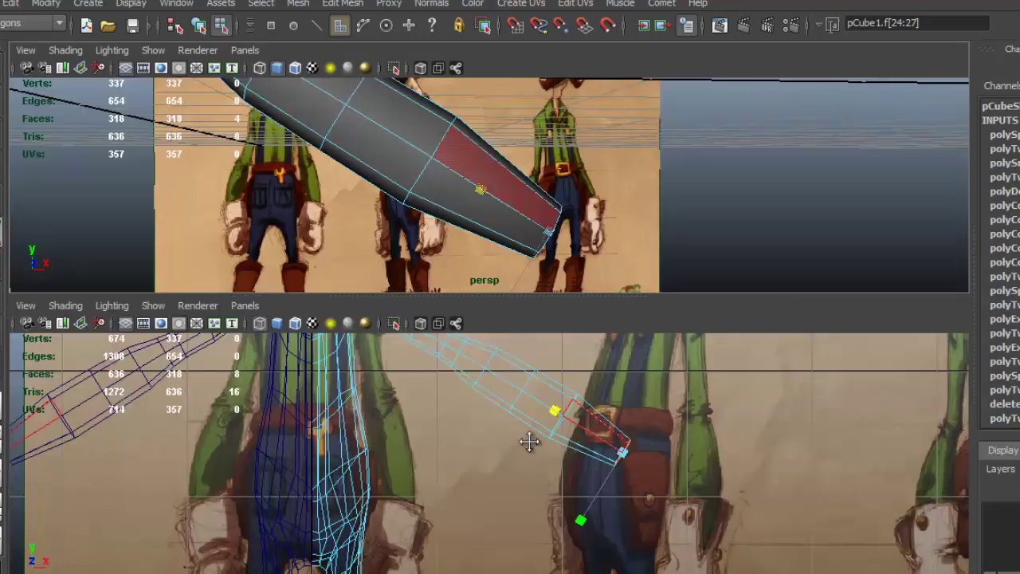
middle_click_drag(529, 442, 535, 384, "alt")
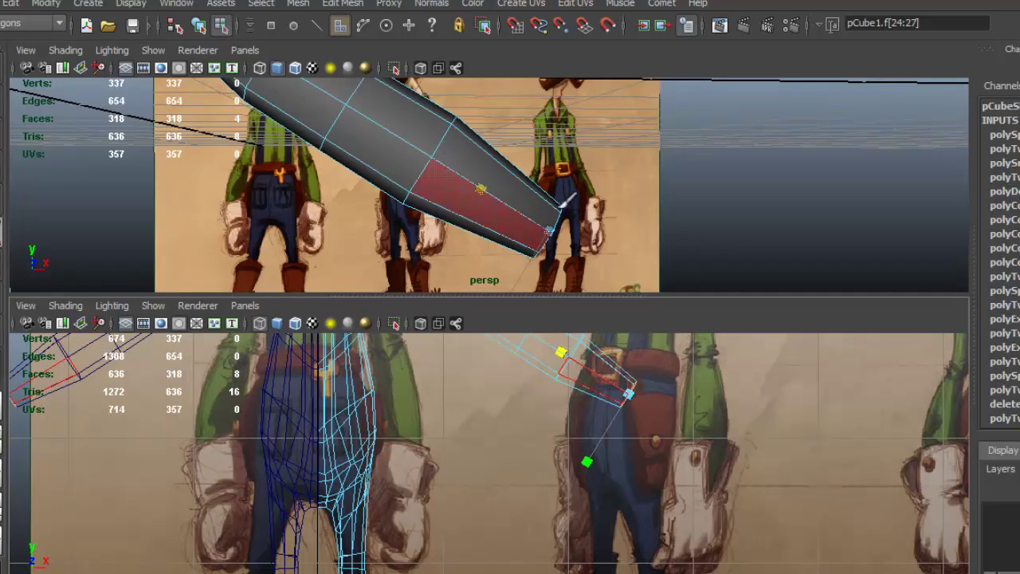
key("space")
middle_click_drag(559, 242, 611, 282, "alt")
left_click_drag(611, 282, 560, 386, "alt")
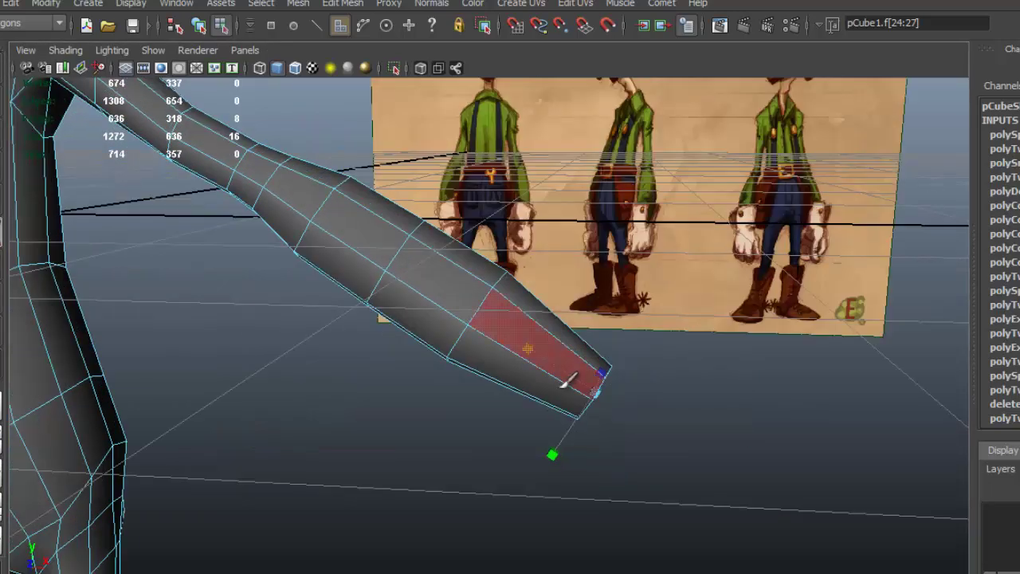
left_click(350, 4)
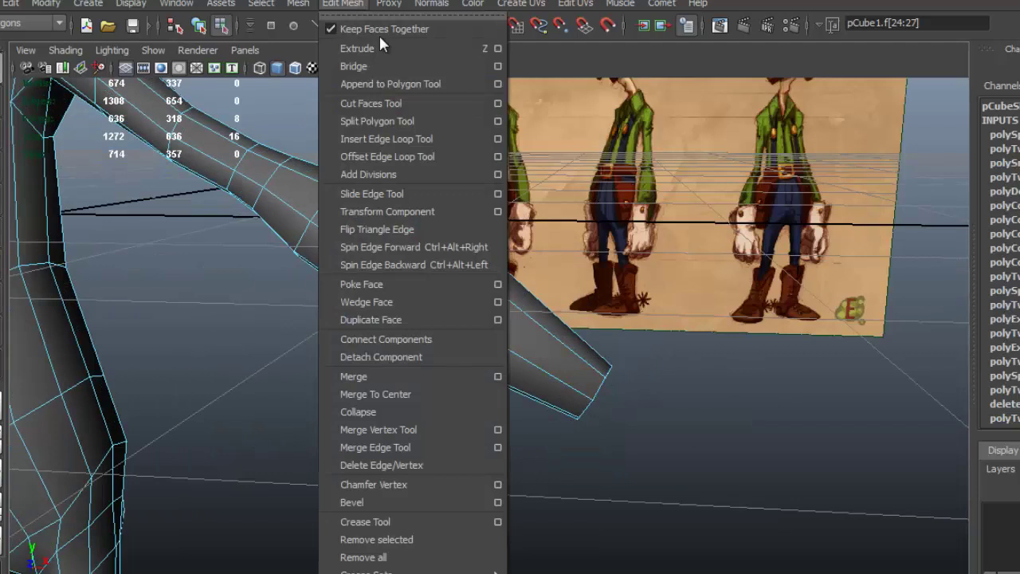
left_click(435, 141)
left_click_drag(547, 329, 537, 319)
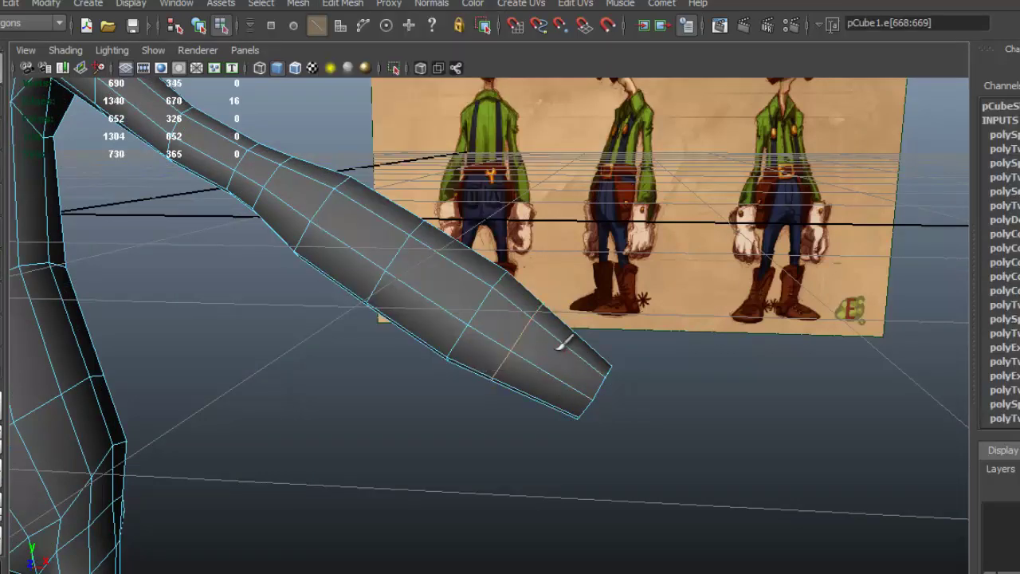
- Scale the top faces and the bottom faces of the arm's end segment flat in the vertical direction
left_click_drag(645, 358, 549, 358, "alt")
right_click_drag(504, 314, 510, 349)
left_click_drag(509, 350, 504, 368)
key("w")
left_click_drag(588, 365, 518, 350, "alt")
left_click(513, 368)
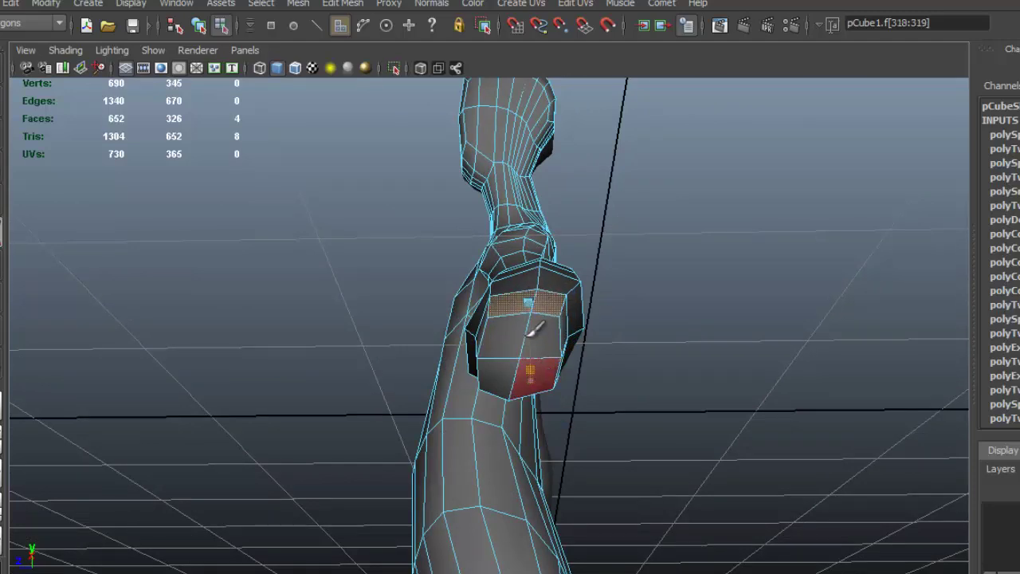
left_click_drag(527, 358, 514, 450, "alt")
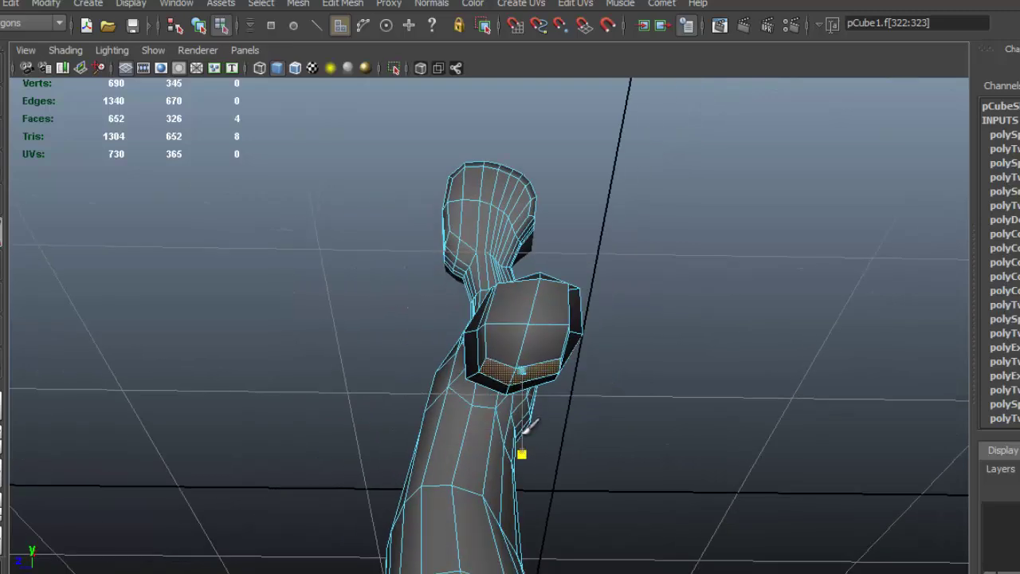
mouse_move(528, 398)
left_mouse_down("alt")
mouse_move(669, 429)
mouse_move(680, 472)
mouse_move(558, 458)
mouse_move(521, 428)
mouse_move(640, 436)
mouse_move(556, 359)
mouse_move(542, 383)
left_mouse_up("alt")
- Extrude the two front side faces of the arm's end segment outward to widen the hand
left_click_drag(628, 402, 676, 415, "alt")
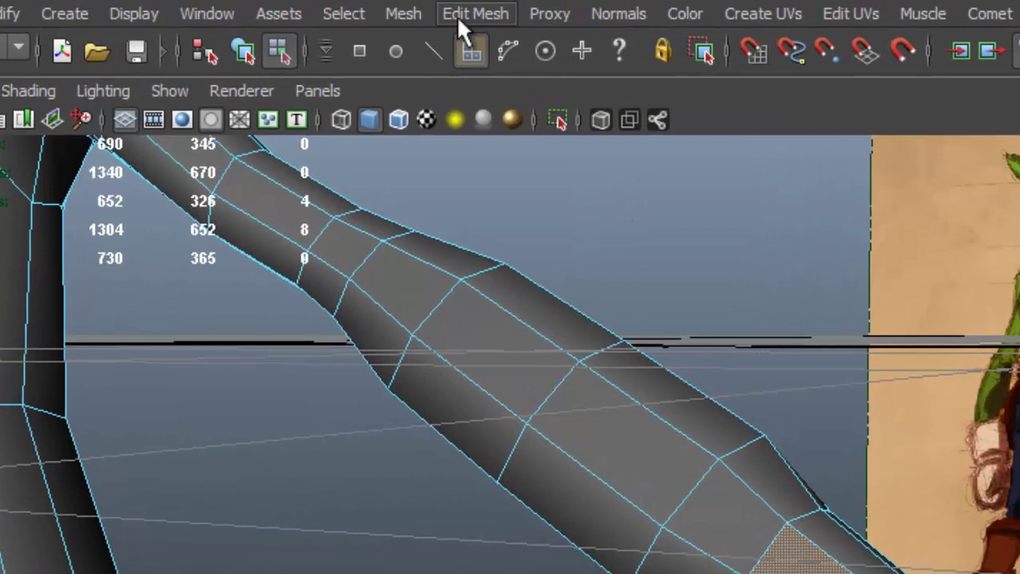
left_click(343, 3)
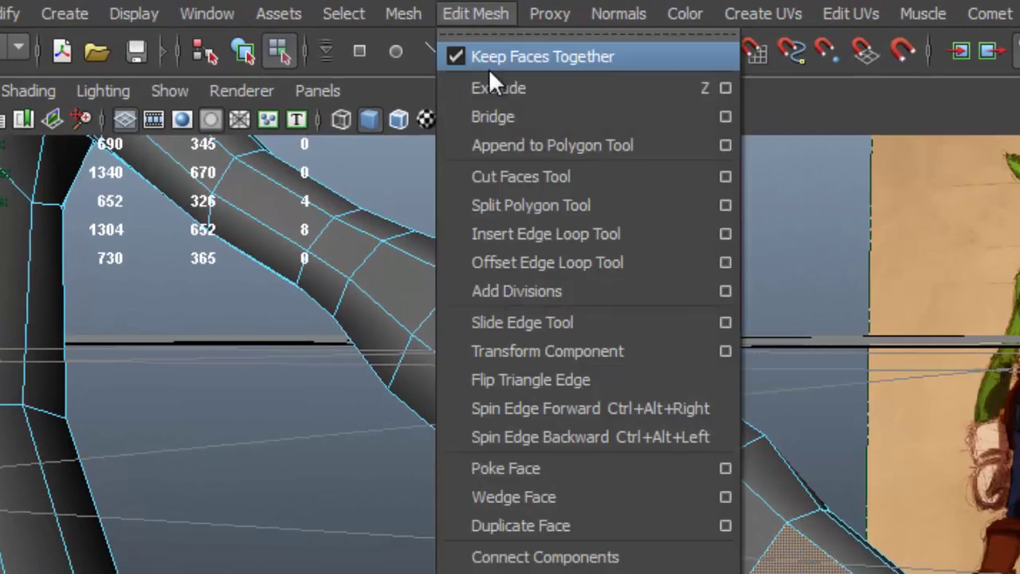
left_click(499, 88)
left_click_drag(524, 426, 433, 338, "alt")
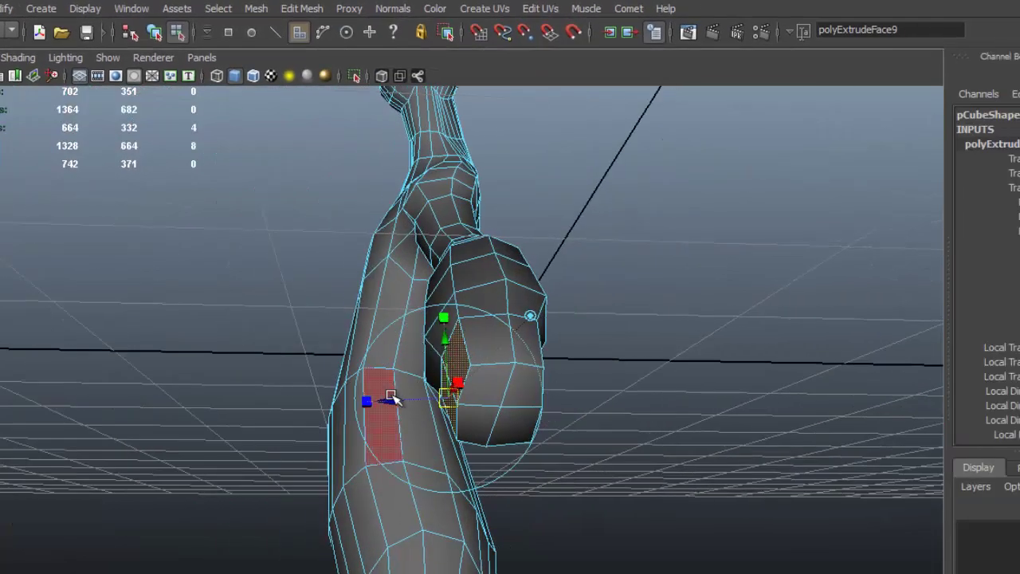
key("w")
left_click_drag(342, 348, 340, 347)
- Extrude the two side faces on the back of the arm's end segment outward to widen the hand
left_click_drag(586, 339, 654, 358, "alt")
left_click(452, 343)
key("ctrl+e")
mouse_move(588, 339)
left_mouse_down("alt")
mouse_move(558, 364)
mouse_move(570, 361)
mouse_move(445, 330)
left_mouse_up("alt")
- Scale the top and bottom faces of the widened hand block flat vertically
key("r")
left_click_drag(530, 323, 539, 313, "alt")
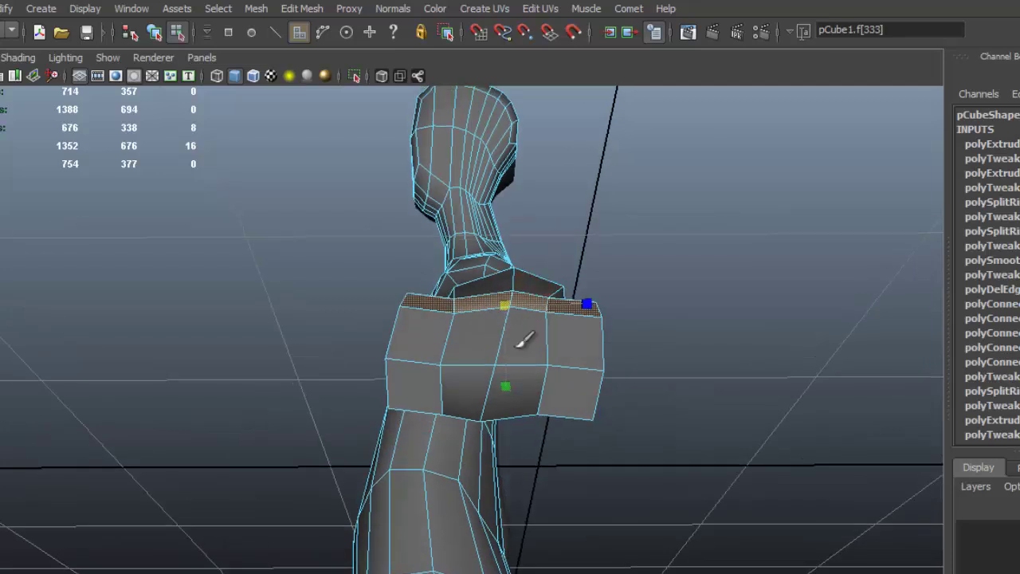
left_click_drag(510, 385, 505, 347)
left_click_drag(542, 397, 550, 356, "alt")
mouse_move(586, 343)
left_mouse_down()
mouse_move(481, 322)
mouse_move(429, 325)
left_mouse_up()
left_click_drag(506, 345, 501, 414, "alt")
left_click_drag(499, 465, 514, 409)
- Scale the side faces of the hand block flat to square up its shape
left_click_drag(518, 409, 556, 414, "alt")
left_click(448, 348)
left_click_drag(446, 360, 386, 370, "alt")
left_click_drag(532, 386, 458, 385, "alt")
mouse_move(556, 343)
left_mouse_down()
mouse_move(563, 388)
mouse_move(537, 358)
left_mouse_up()
- Select the vertical edge pairs on the hand's end one after another and scale each pair straight
right_click_drag(482, 328, 491, 303)
left_click(491, 325)
left_click(481, 396, "shift")
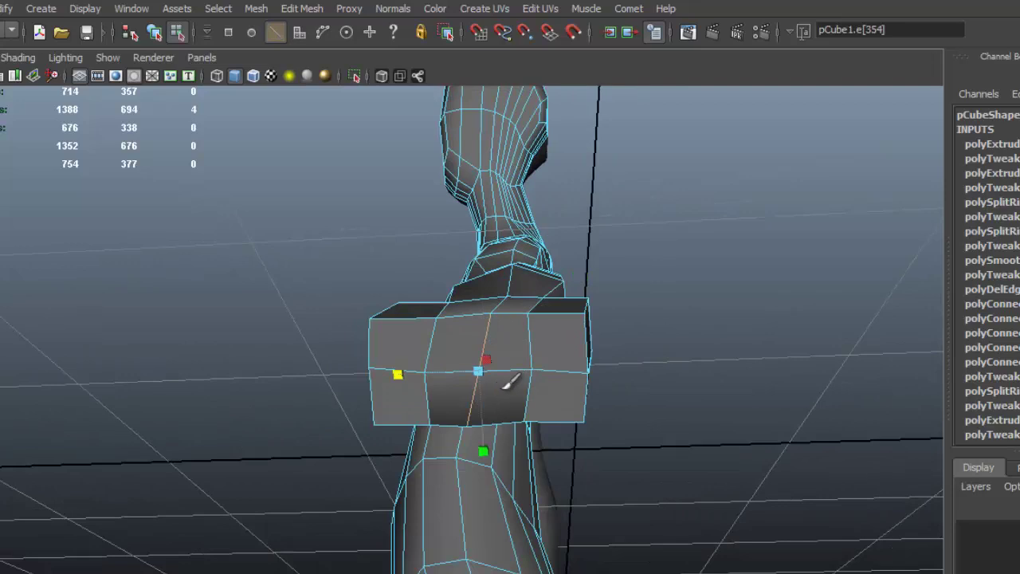
left_click_drag(412, 365, 490, 354)
left_click(449, 320)
left_click(444, 375, "shift")
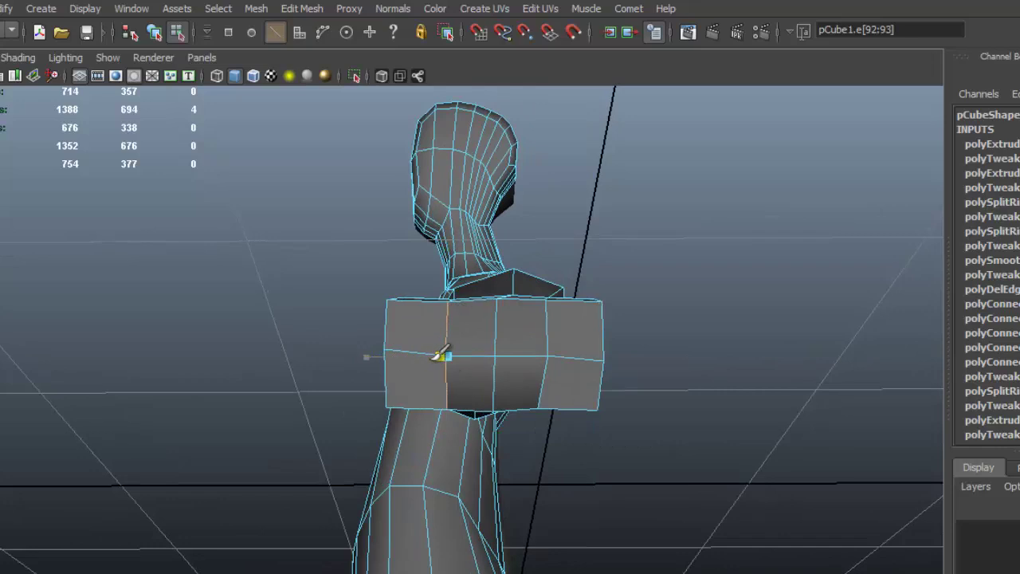
left_click(550, 330)
left_click(542, 371, "shift")
- Move the two outer interior edge pairs on the hand's end sideways to even out the four face columns
key("w")
left_click_drag(490, 354, 501, 353)
left_click(447, 329)
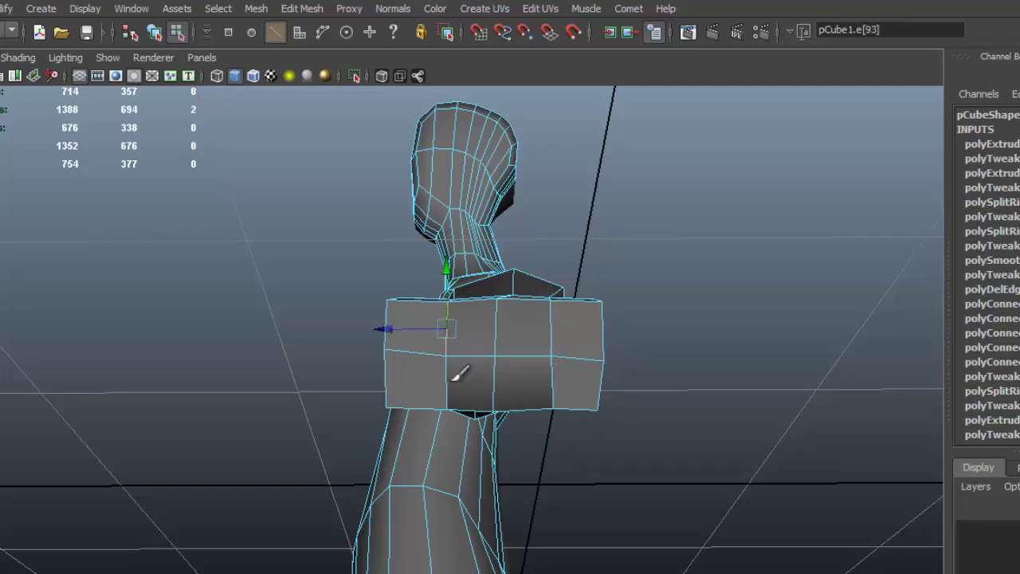
left_click_drag(407, 354, 388, 349)
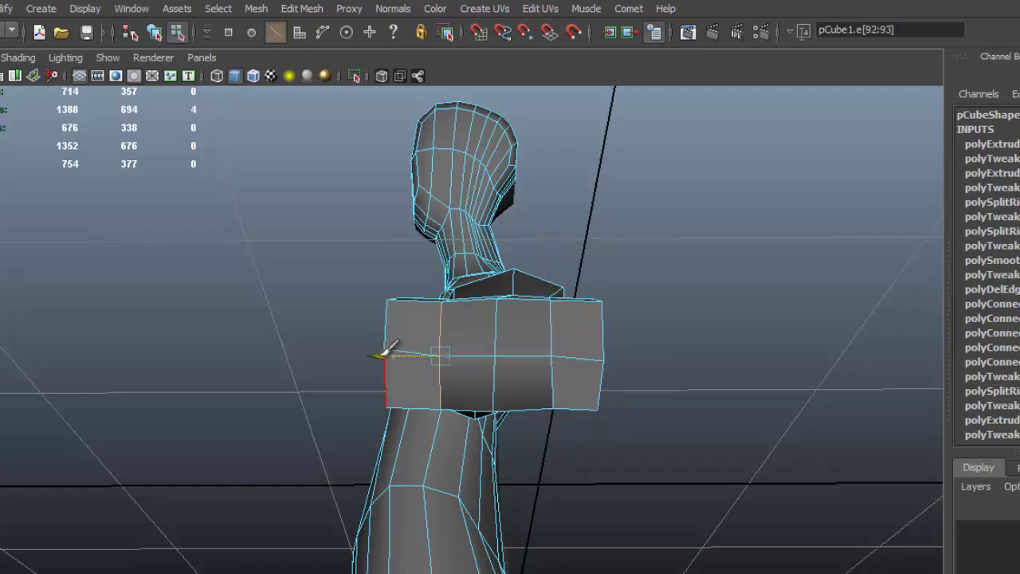
left_click(571, 318)
- Insert an edge loop around the hand block, between the wrist and its end faces
left_click_drag(569, 381, 699, 406, "alt")
scroll(466, 328, "down", 4)
left_click_drag(466, 328, 598, 335, "alt")
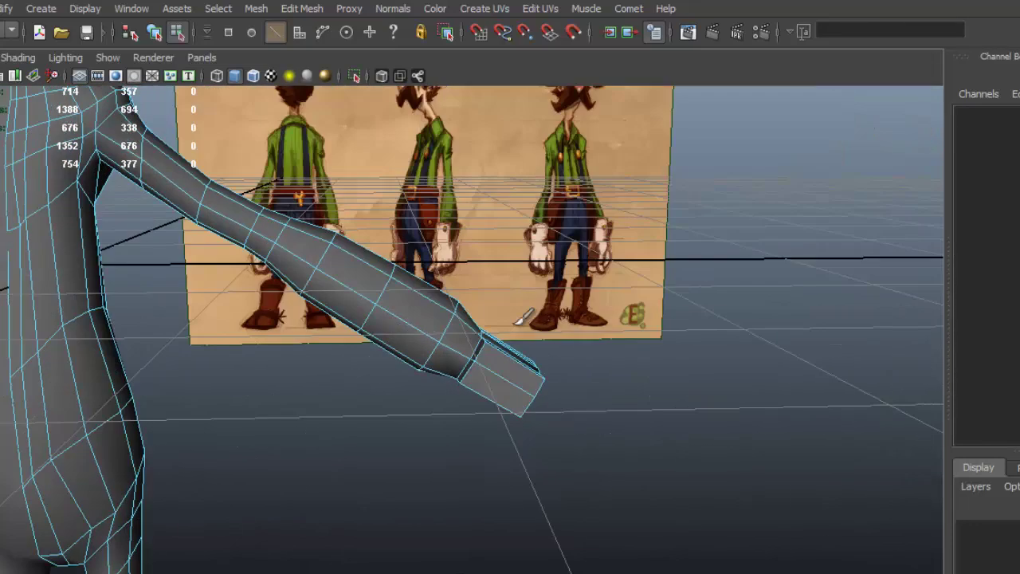
middle_click_drag(598, 335, 551, 388, "alt")
left_click_drag(551, 387, 342, 318, "alt")
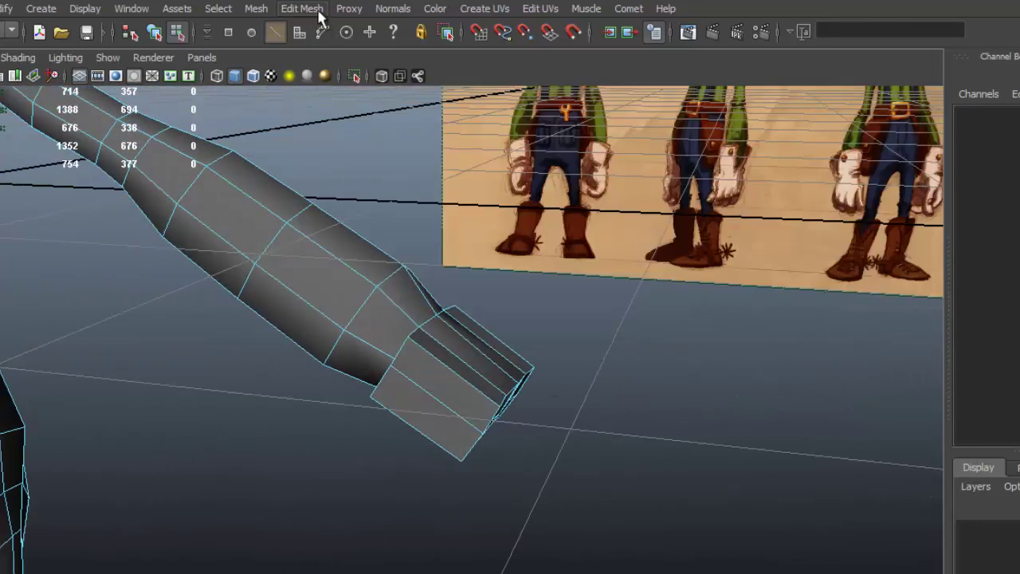
left_click(319, 16)
left_click(394, 150)
left_click_drag(428, 373, 470, 387, "alt")
- Select the four upper faces on the hand's end and turn off Keep Faces Together
left_click_drag(612, 401, 473, 352, "alt")
right_click_drag(464, 333, 468, 364)
left_click_drag(552, 386, 569, 373, "alt")
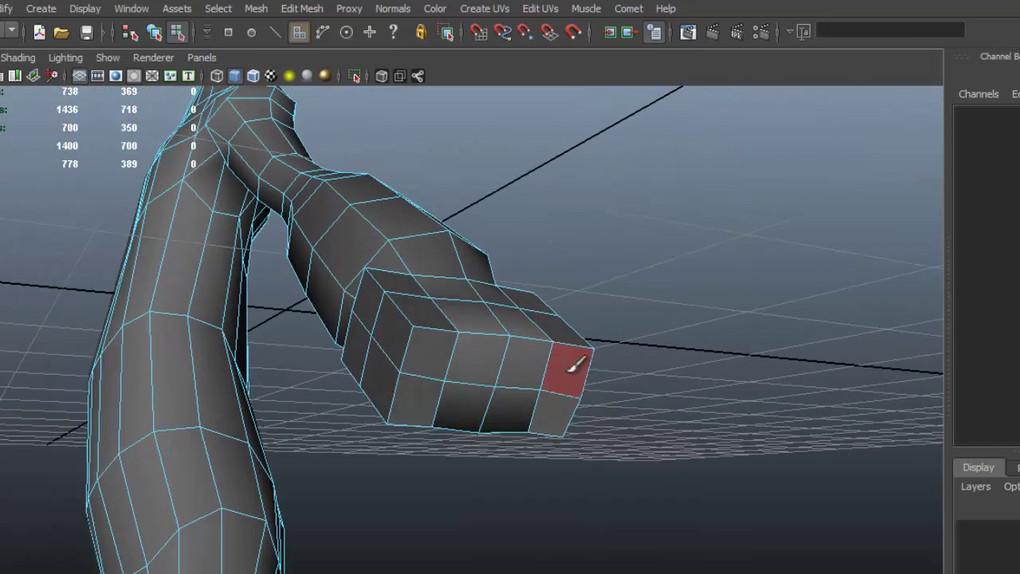
left_click_drag(481, 363, 609, 388, "alt")
left_click(476, 360)
left_click(303, 8)
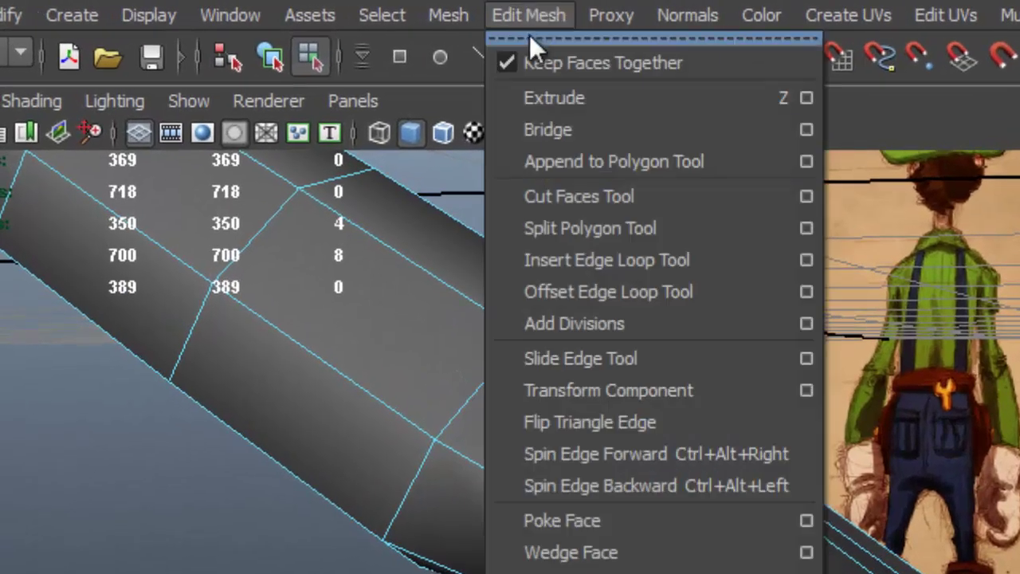
left_click(541, 67)
- Extrude the four faces outward as separate fingers and scale their tips narrower
left_click(536, 10)
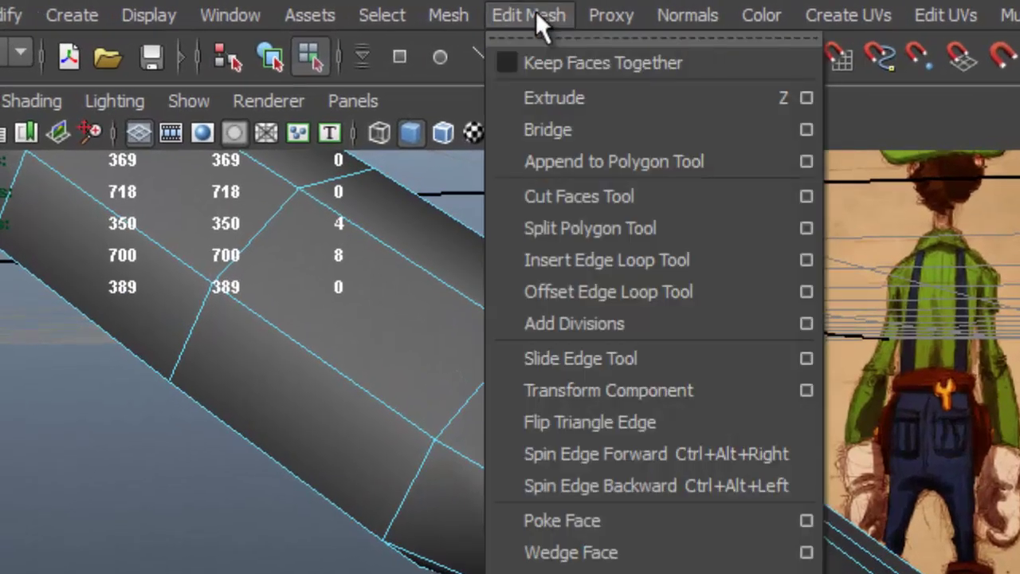
left_click(613, 99)
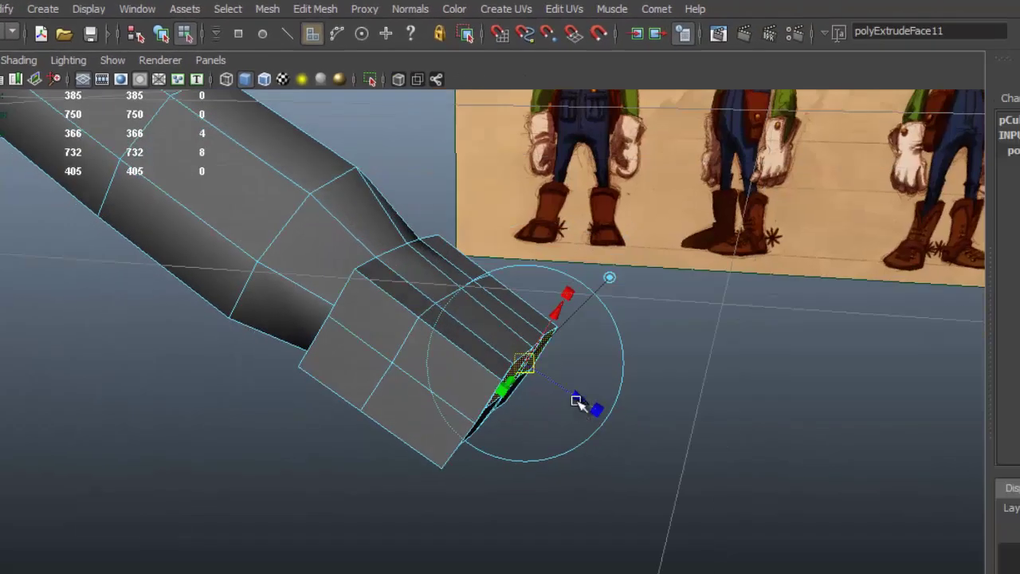
left_click_drag(578, 401, 716, 428)
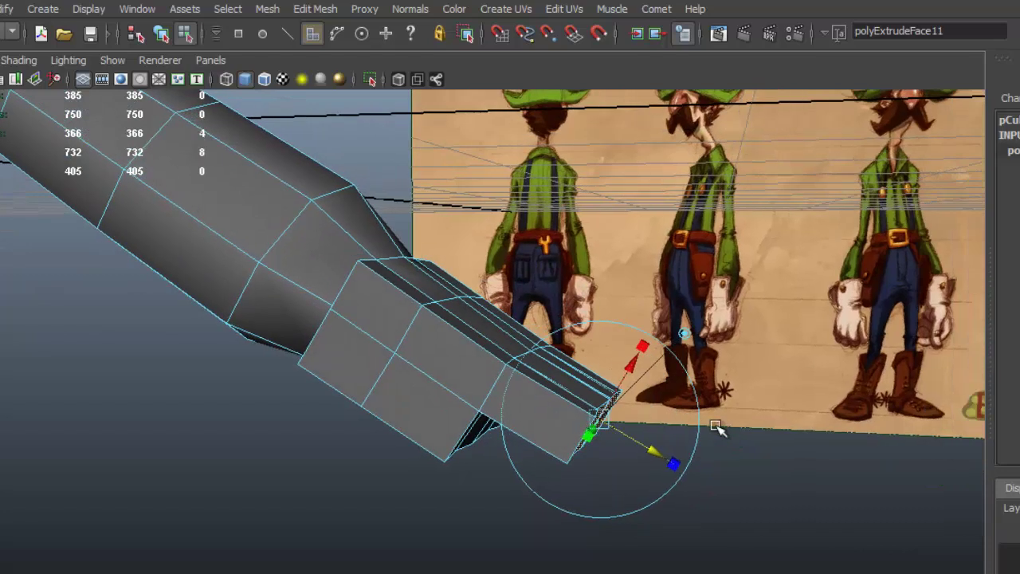
left_click_drag(653, 449, 555, 513)
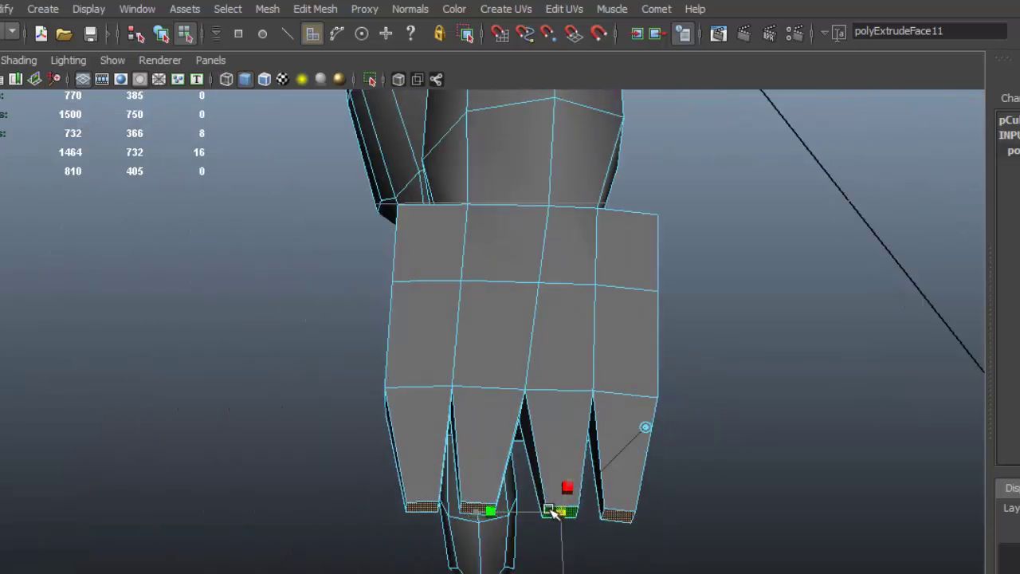
- Extrude the four fingertips into a second finger segment, angle it slightly downward and adjust the tips' scale
left_click_drag(499, 495, 696, 444, "alt")
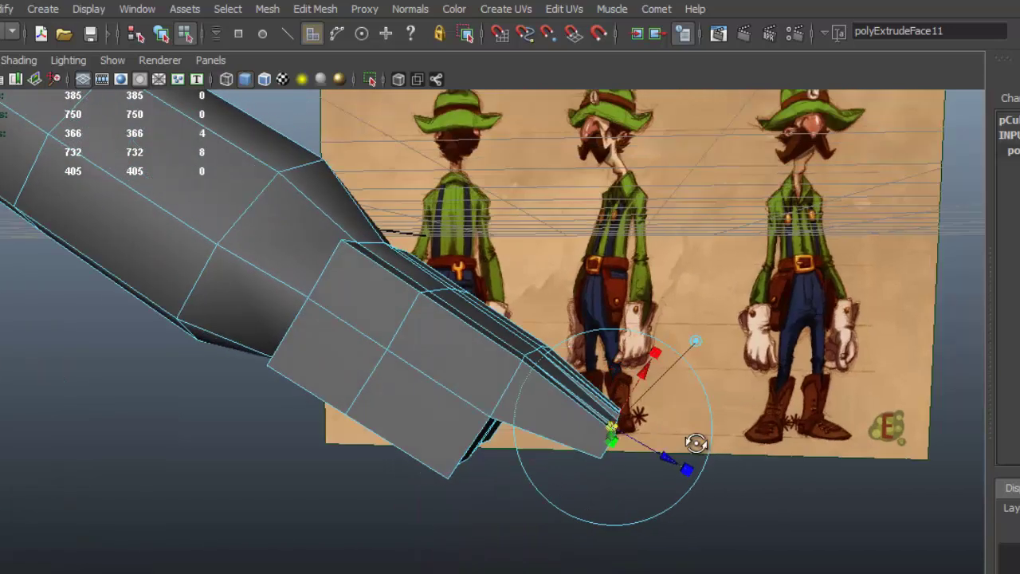
left_click_drag(638, 384, 698, 494)
key("g")
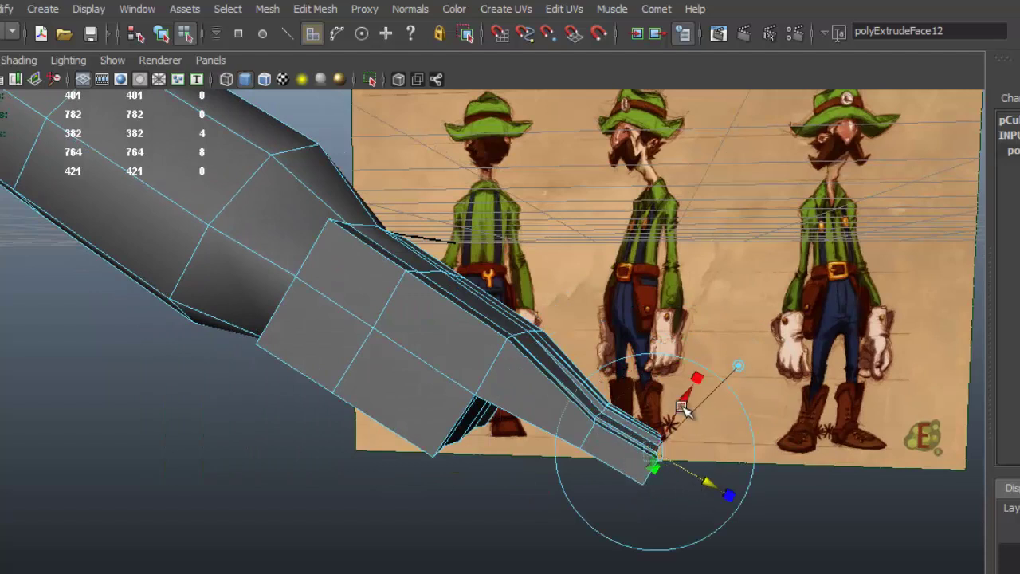
left_click_drag(689, 406, 683, 418)
left_click_drag(683, 478, 556, 443, "alt")
scroll(586, 535, "up", 1)
left_click_drag(596, 569, 597, 572)
left_click_drag(550, 467, 755, 414, "alt")
- Extrude the fingertips into a third segment and shift the tips downward to curl the fingers
key("g")
left_click_drag(668, 436, 691, 448)
left_click_drag(669, 372, 668, 386)
left_click_drag(688, 458, 701, 464)
left_click_drag(678, 379, 676, 389)
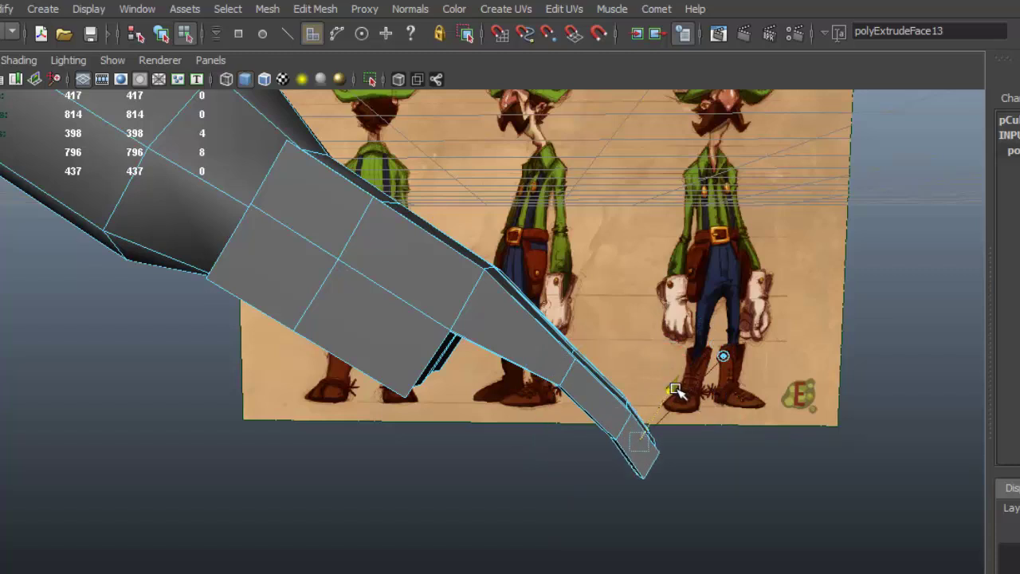
- Select the second finger's tip, grow the selection to its end segment and move it away from the first finger
left_click_drag(477, 345, 571, 452, "alt")
middle_click_drag(571, 452, 589, 397, "alt")
right_click_drag(588, 397, 607, 502, "alt")
key("q")
left_click_drag(539, 526, 540, 483, "alt")
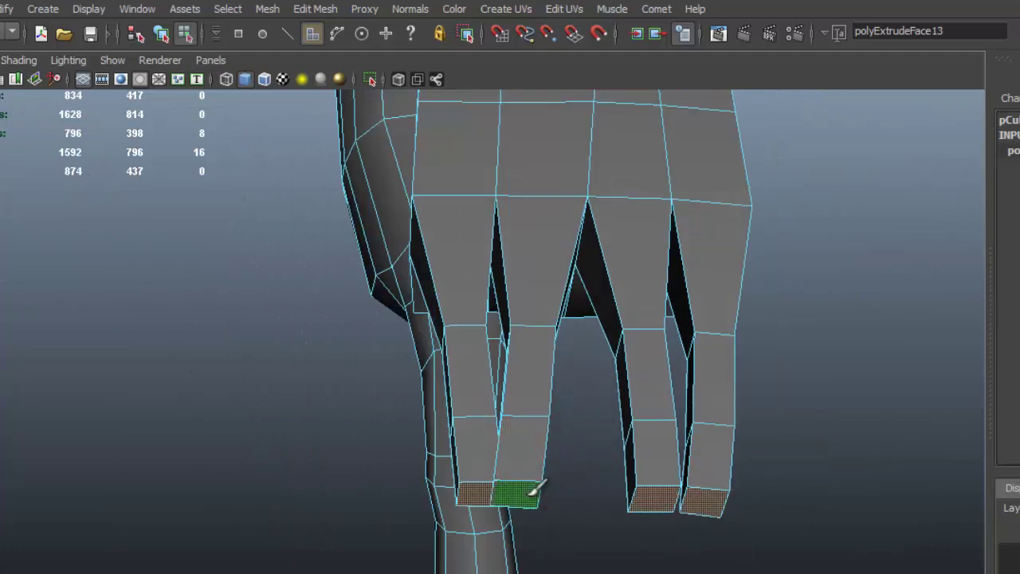
left_click(529, 494)
key("w")
left_click_drag(528, 439, 461, 525, "alt")
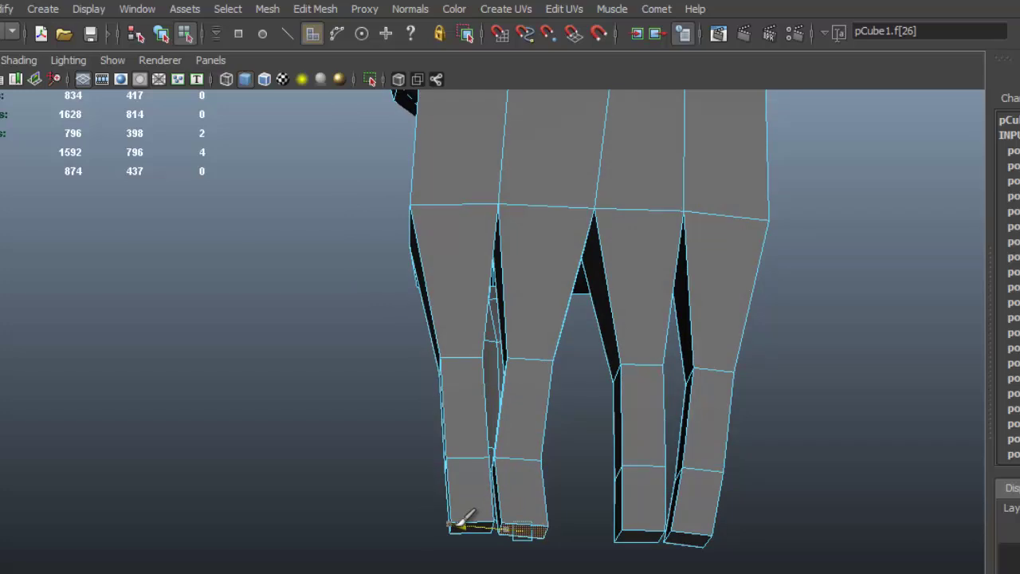
key("ctrl+z")
key("shift+period")
left_click_drag(437, 488, 475, 486)
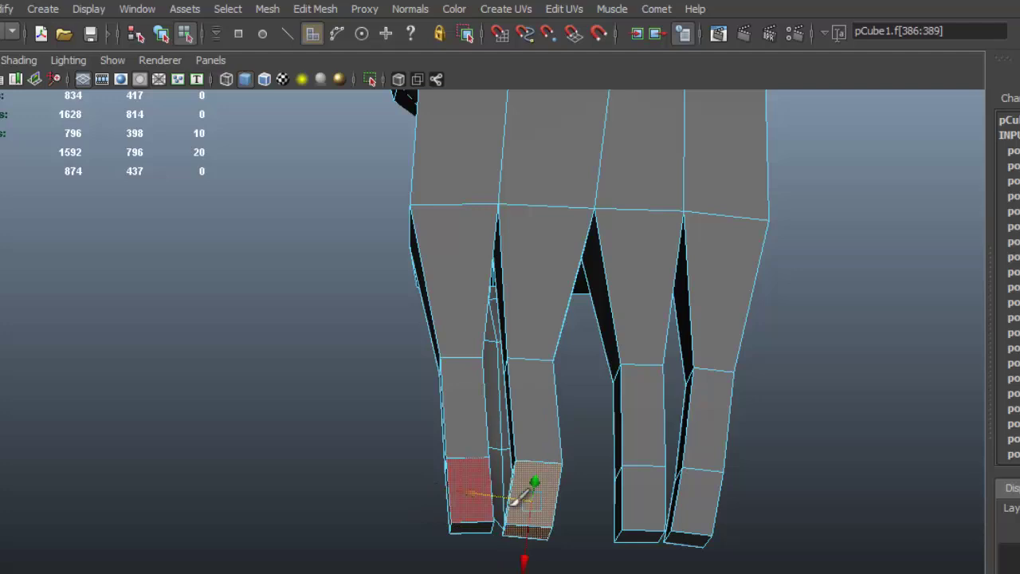
- Shift the second finger's tip face away from the first finger, and move the first finger's two end segments outward
left_click(548, 531)
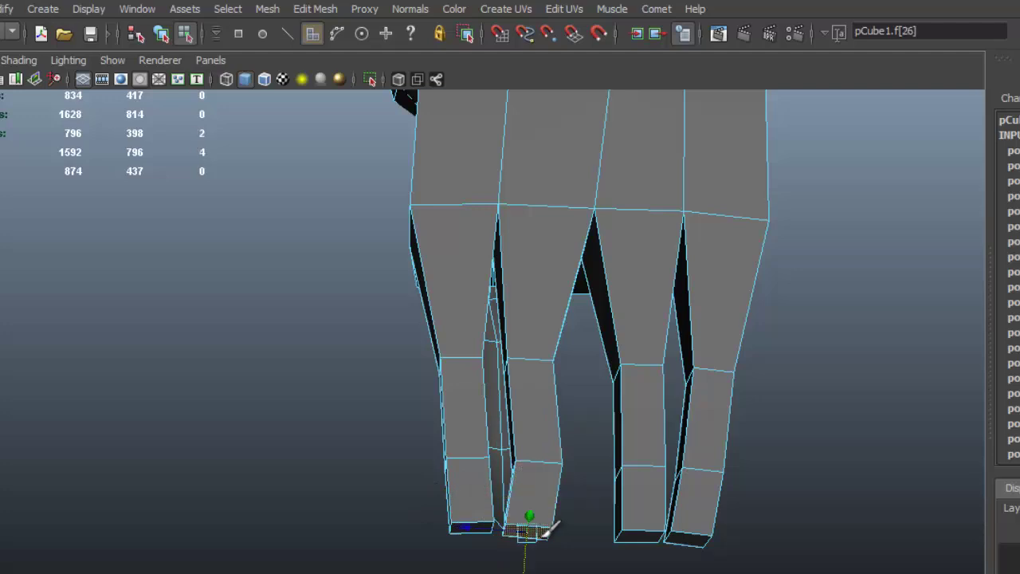
left_click_drag(472, 525, 489, 528)
left_click(470, 526)
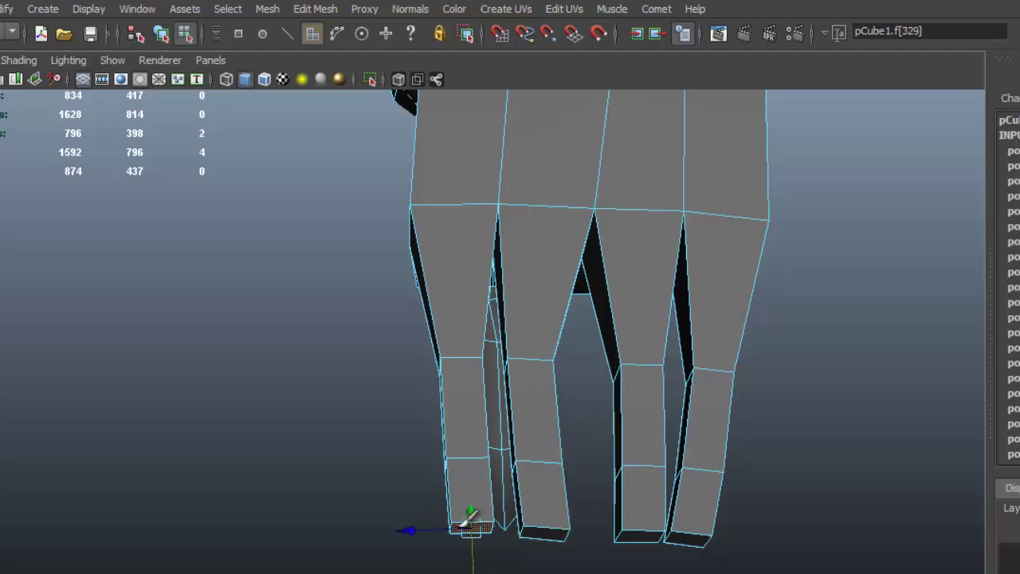
key("shift+period")
key("shift+period")
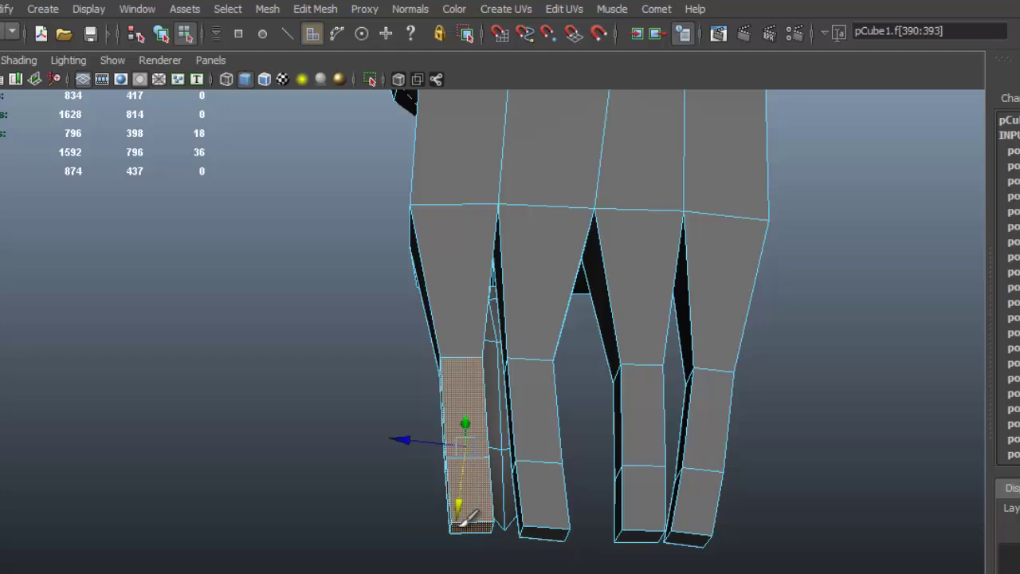
left_click_drag(415, 435, 389, 431)
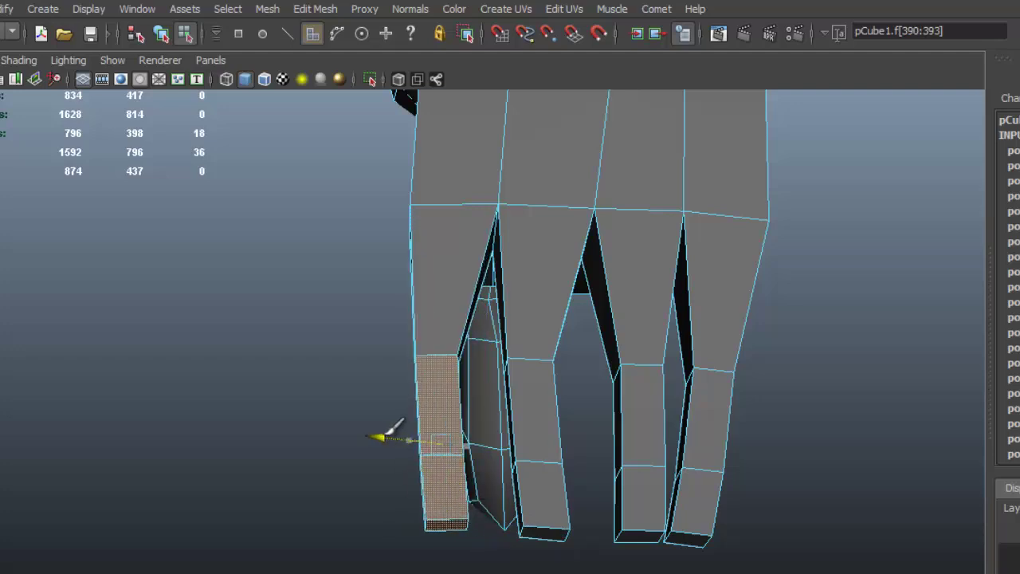
- Move the first finger's tip further outward so the finger spreads away from the second finger
left_click(446, 522)
mouse_move(396, 520)
left_mouse_down()
mouse_move(383, 524)
mouse_move(389, 491)
mouse_move(379, 518)
left_mouse_up()
key("shift+period")
key("shift+comma")
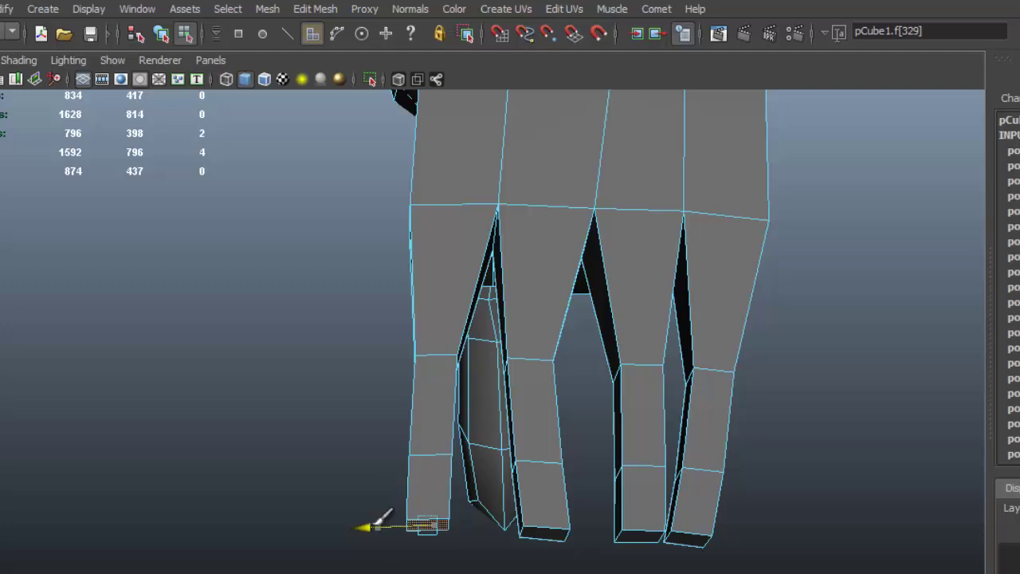
- Select the second finger's end segment and shift it toward the first finger, followed by its tip face
left_click(550, 532)
key("shift+period")
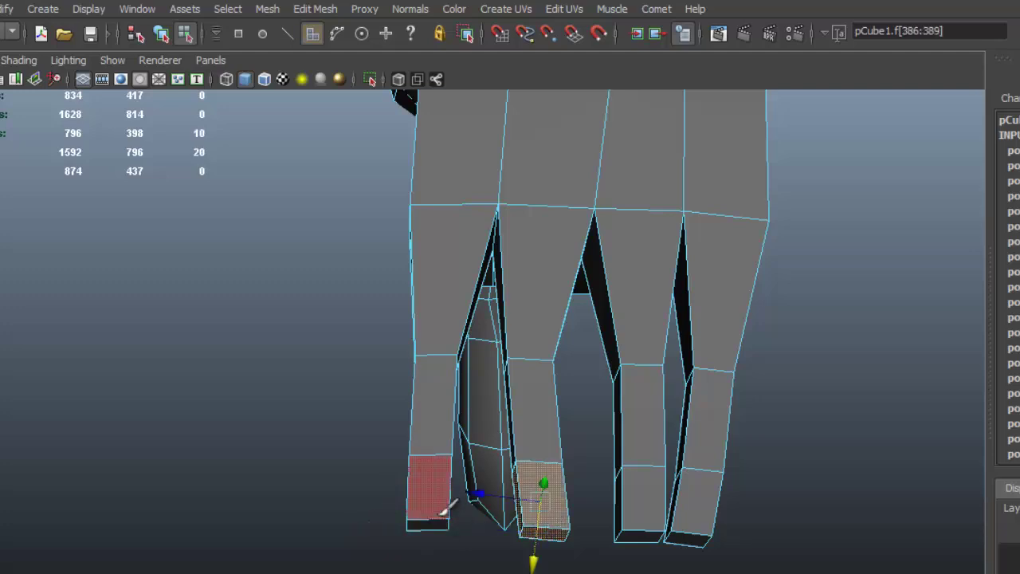
mouse_move(479, 511)
left_mouse_down("alt")
mouse_move(465, 531)
mouse_move(487, 527)
mouse_move(466, 497)
left_mouse_up("alt")
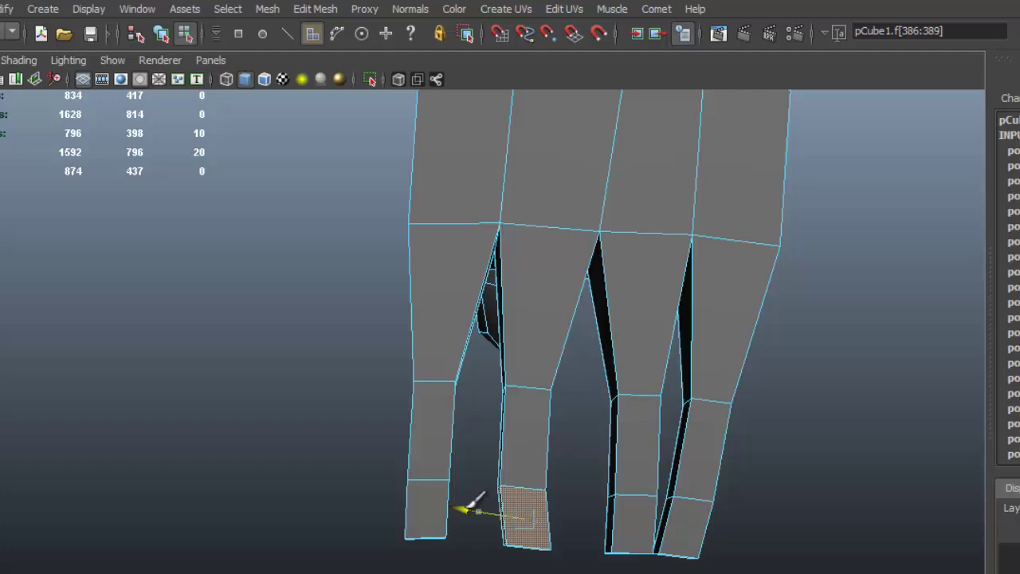
left_click(549, 550)
left_click_drag(495, 541, 469, 537)
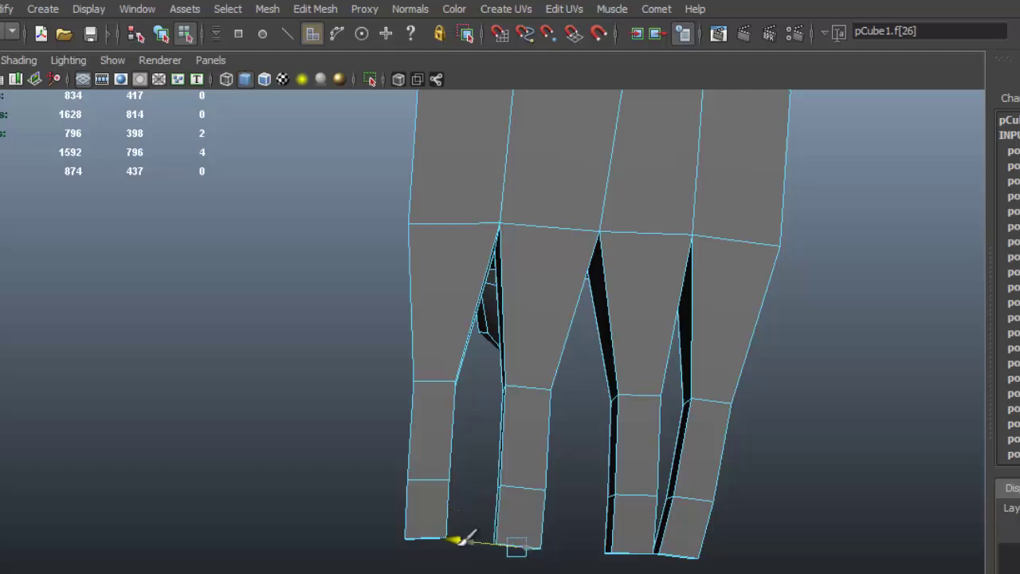
- Select the fourth finger's two end segments from its tip and move them away from the third finger
left_click_drag(722, 451, 712, 403, "alt")
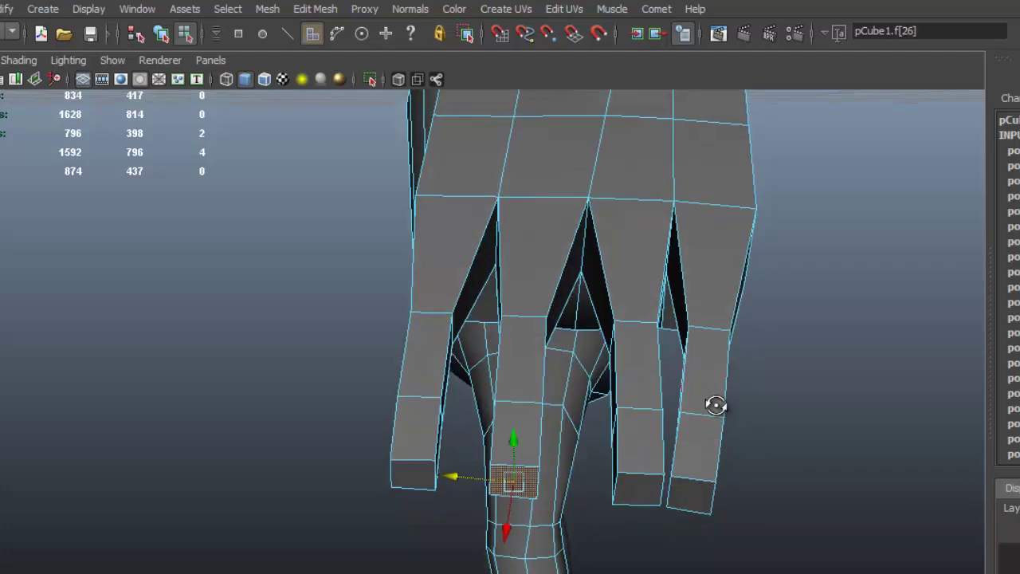
left_click(708, 482)
left_click_drag(754, 463, 692, 432, "alt")
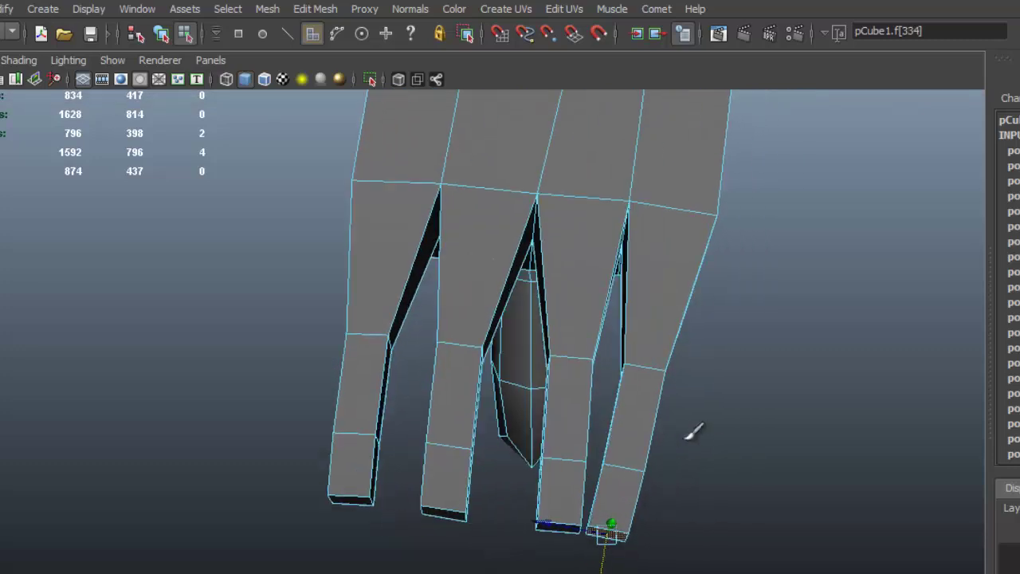
key("shift+period")
key("shift+period")
left_click_drag(566, 437, 590, 433)
- Reduce the selection to the fourth finger's end segment and tip, and shift them outward to straighten the finger
left_click_drag(672, 476, 665, 441, "alt")
key("shift+comma")
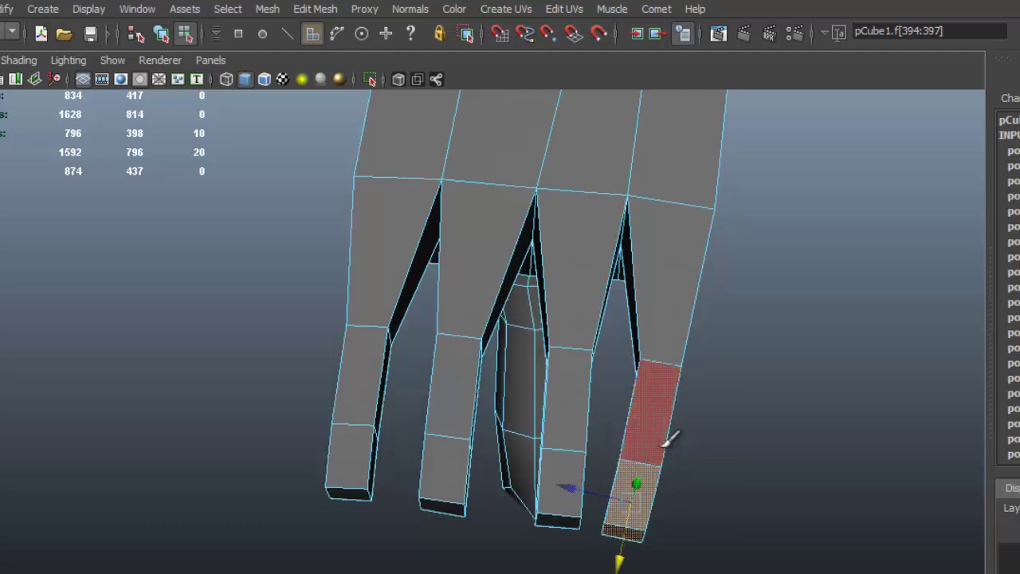
left_click_drag(566, 489, 585, 492)
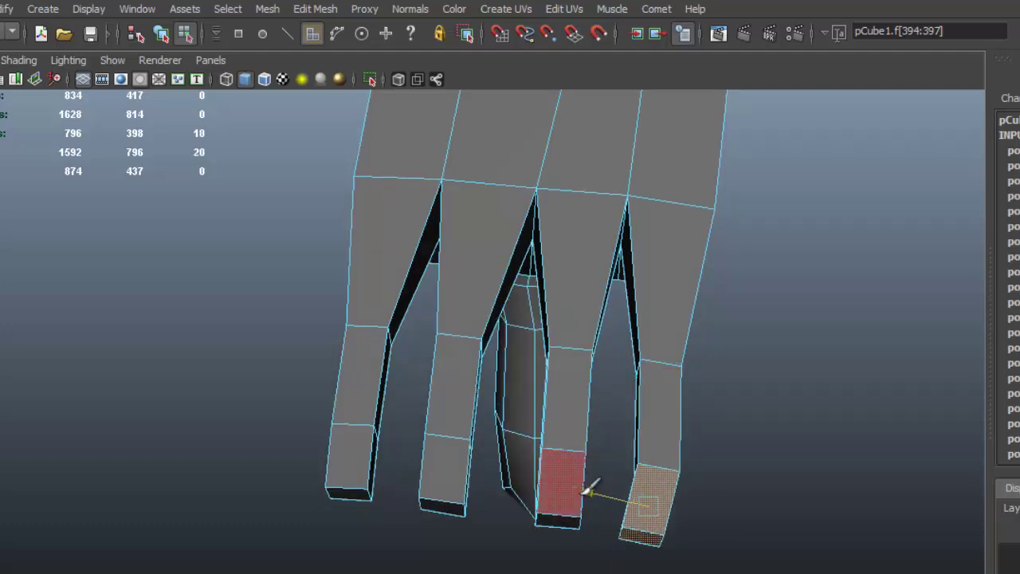
key("ctrl+z")
left_click_drag(585, 524, 668, 381)
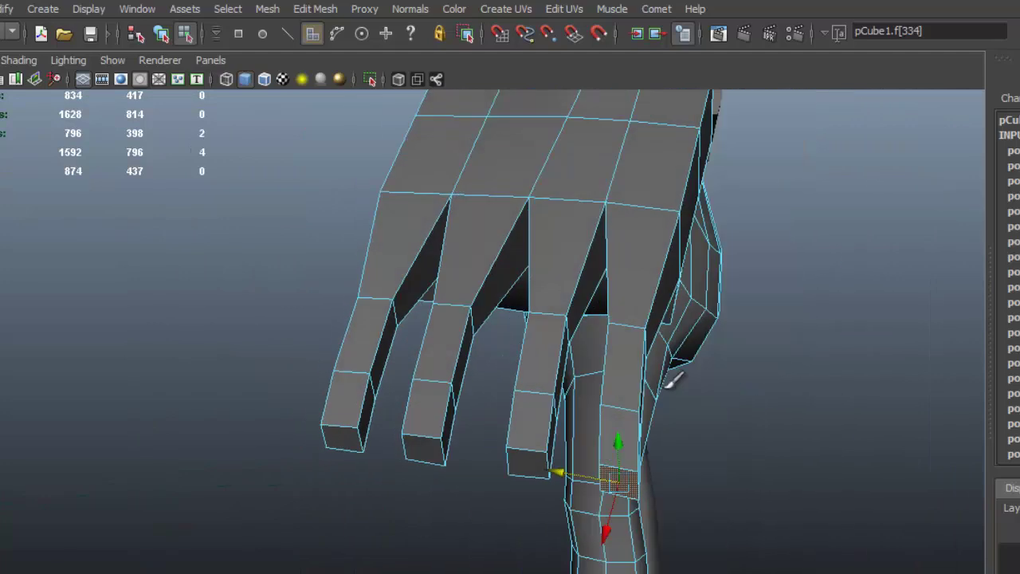
- Grow the selection from the fourth fingertip to the whole finger and display the mesh in smooth preview
key("shift+period")
key("shift+period")
key("shift+period")
key("r")
left_click_drag(674, 299, 532, 309, "alt")
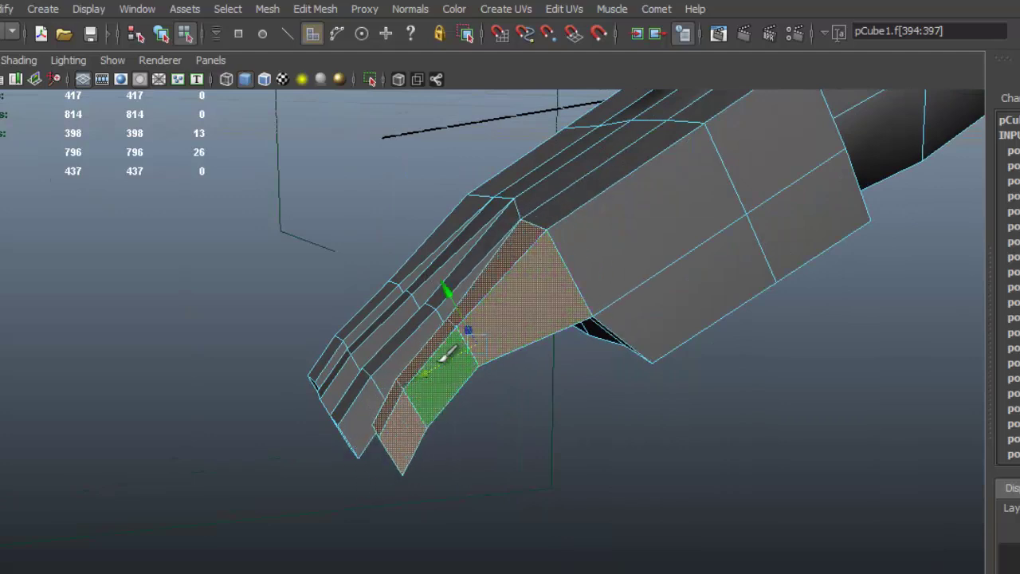
left_click_drag(495, 321, 660, 405, "alt")
left_click_drag(615, 435, 587, 354)
key("3")
- Scale the whole fourth finger along its length to make it shorter than the other fingers
left_click_drag(592, 268, 630, 381, "alt")
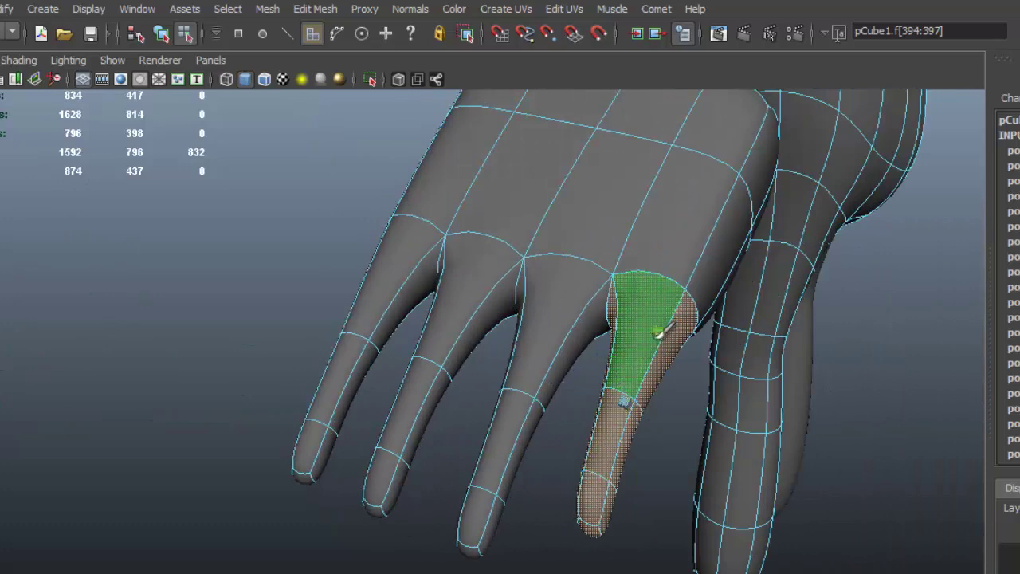
left_click_drag(661, 330, 660, 340)
key("w")
left_click_drag(625, 408, 623, 436, "alt")
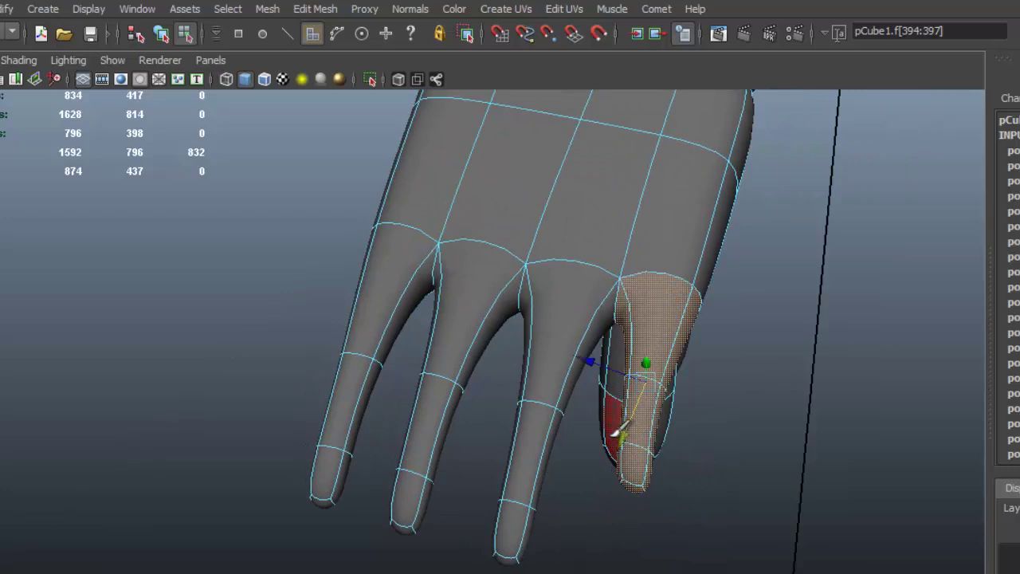
key("r")
mouse_move(667, 306)
left_mouse_down()
mouse_move(677, 280)
mouse_move(483, 388)
mouse_move(442, 545)
left_mouse_up()
- Select the entire second finger from its tip and scale it longer along its length
left_click(466, 510)
key("shift+period")
key("shift+period")
key("shift+period")
left_click_drag(500, 385, 455, 411, "alt")
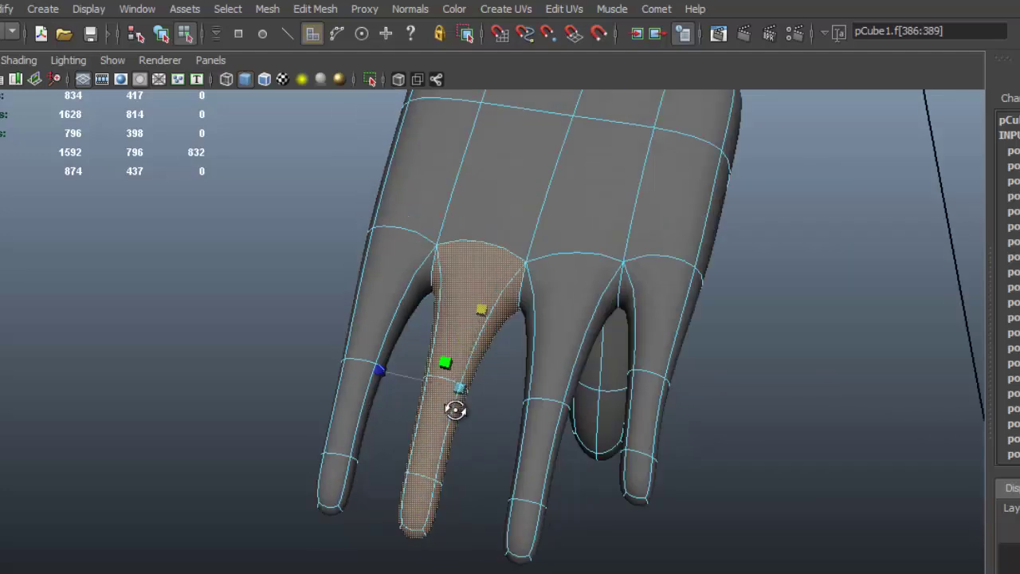
left_click_drag(485, 312, 499, 297)
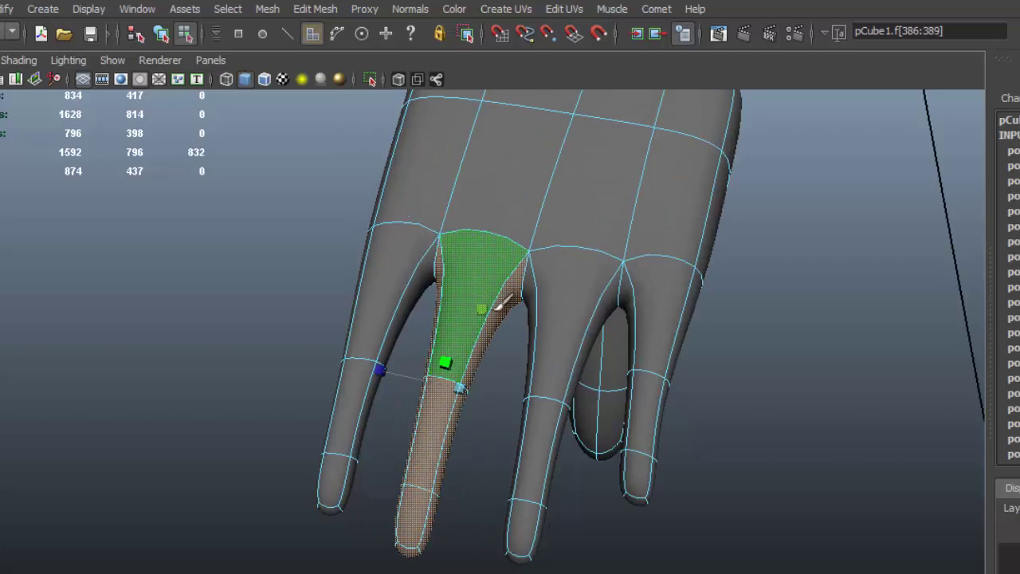
key("w")
left_click_drag(439, 451, 502, 465)
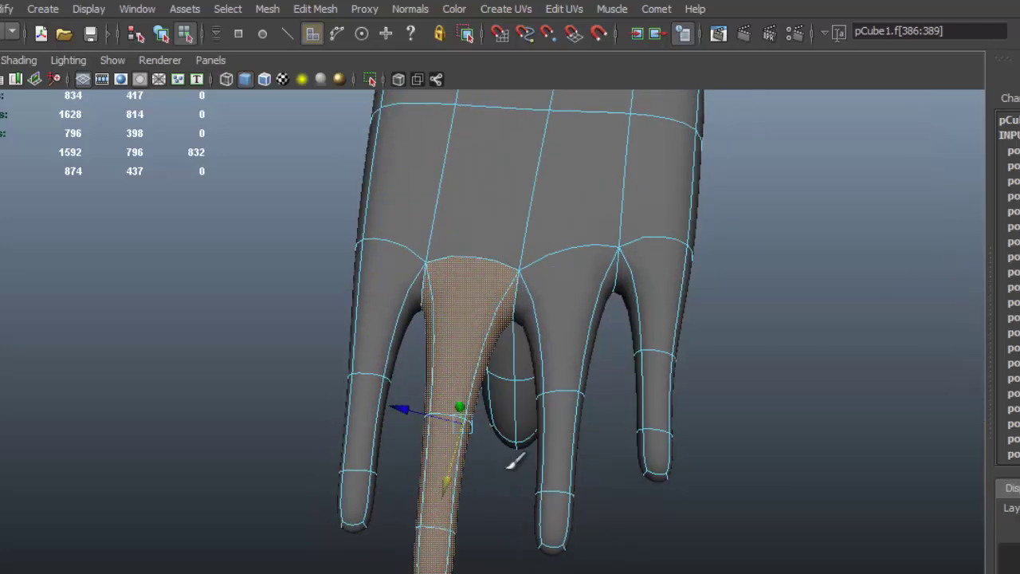
- Scale the second finger slightly shorter along its length and shift it slightly away from the first finger
left_click_drag(476, 343, 476, 359)
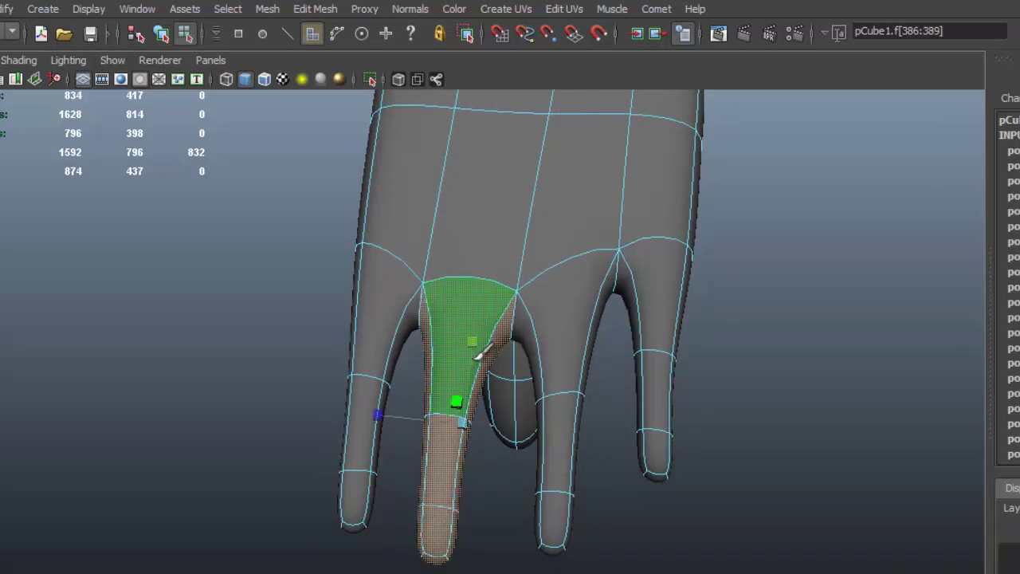
key("w")
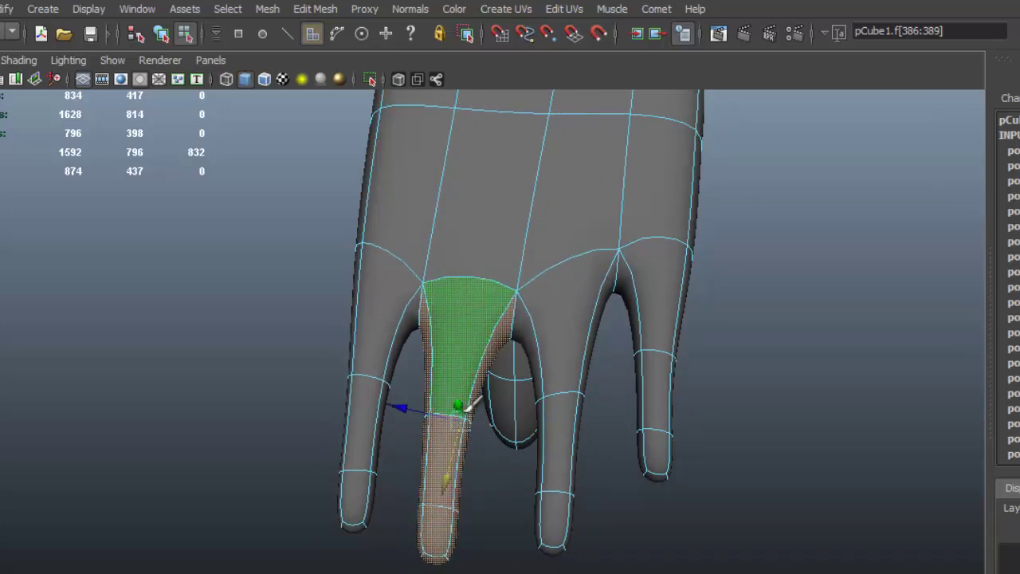
left_click_drag(464, 410, 474, 452, "alt")
left_click_drag(456, 501, 459, 501)
left_click_drag(395, 536, 375, 524, "alt")
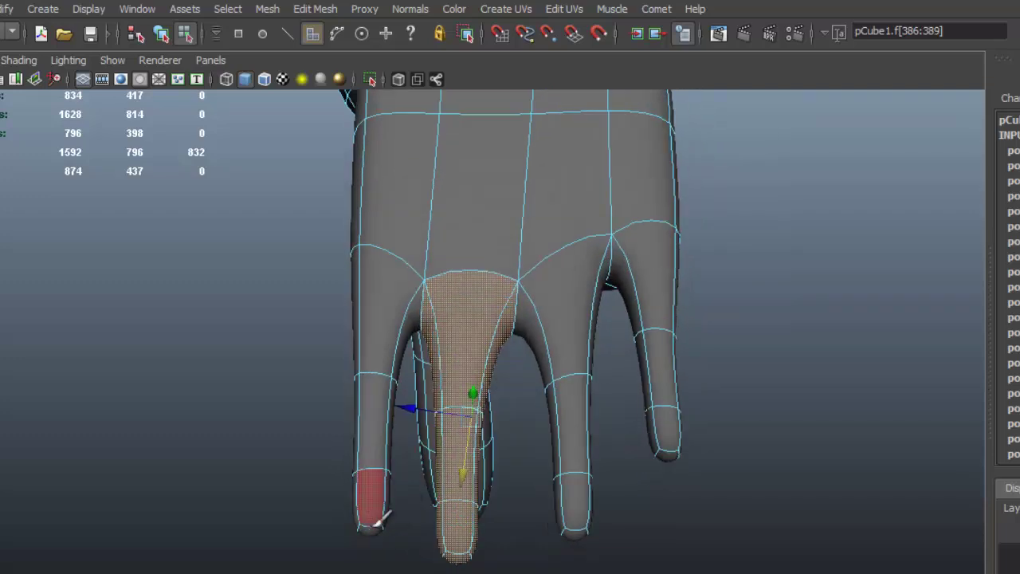
- Select the first finger's faces starting from the tip and slightly adjust the finger's length
left_click(379, 528)
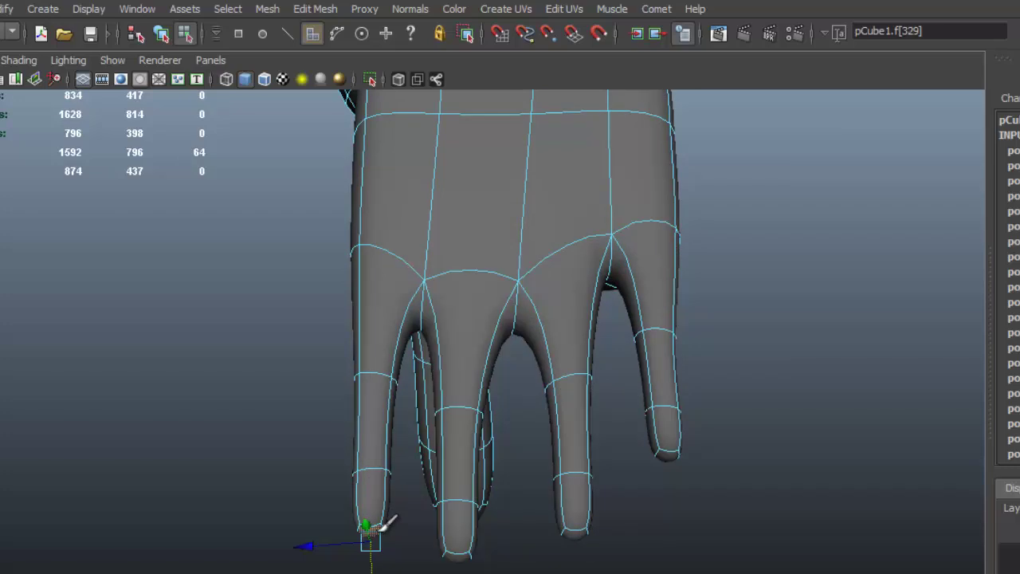
key("F9")
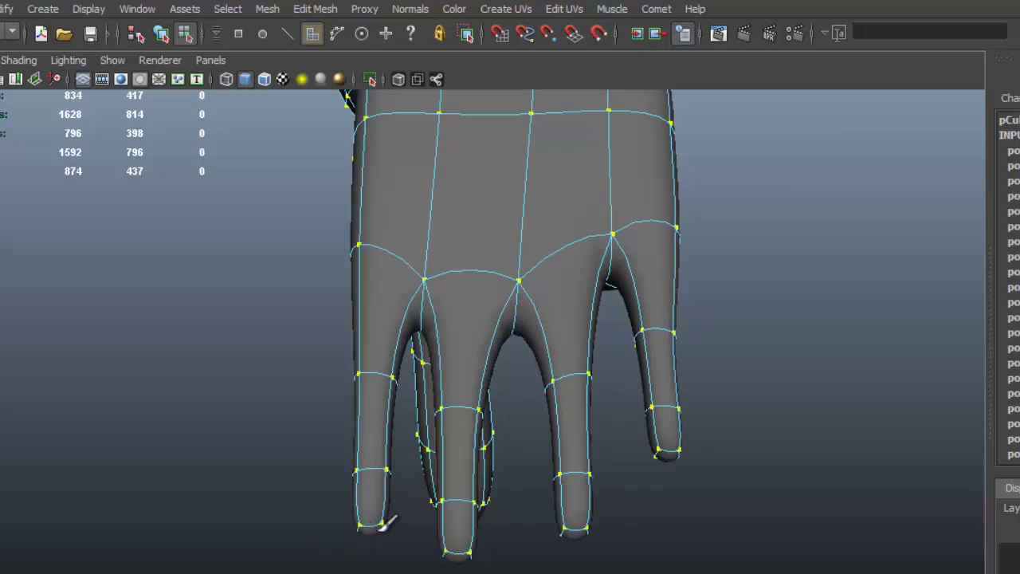
key("F11")
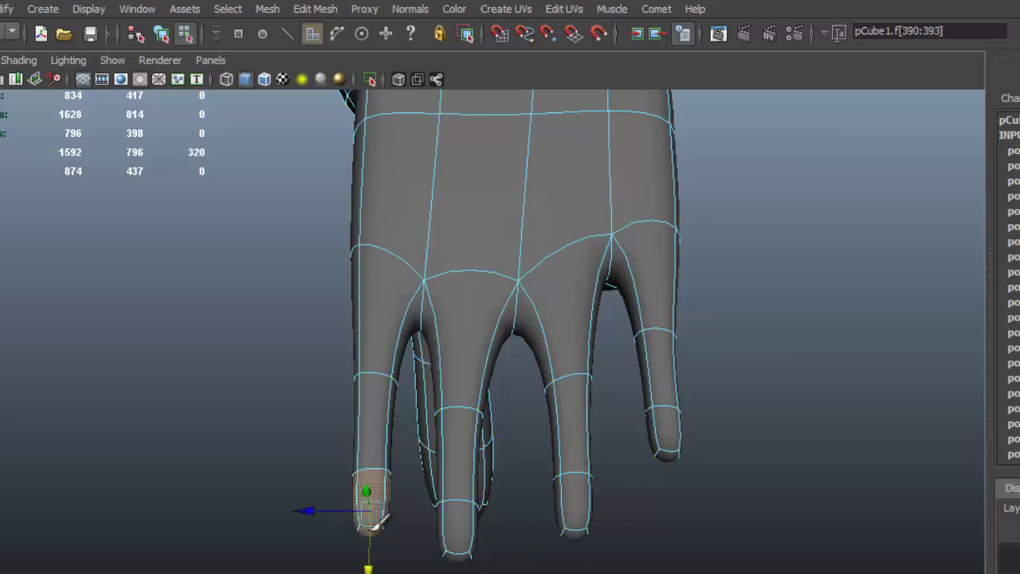
key("ctrl+z")
left_click_drag(373, 436, 383, 424)
- Examine the hand from several sides in both unsmoothed and smooth preview display
left_click(855, 397)
left_click_drag(560, 346, 519, 237, "alt")
right_click_drag(519, 237, 605, 334, "alt")
left_click_drag(605, 334, 766, 382, "alt")
key("1")
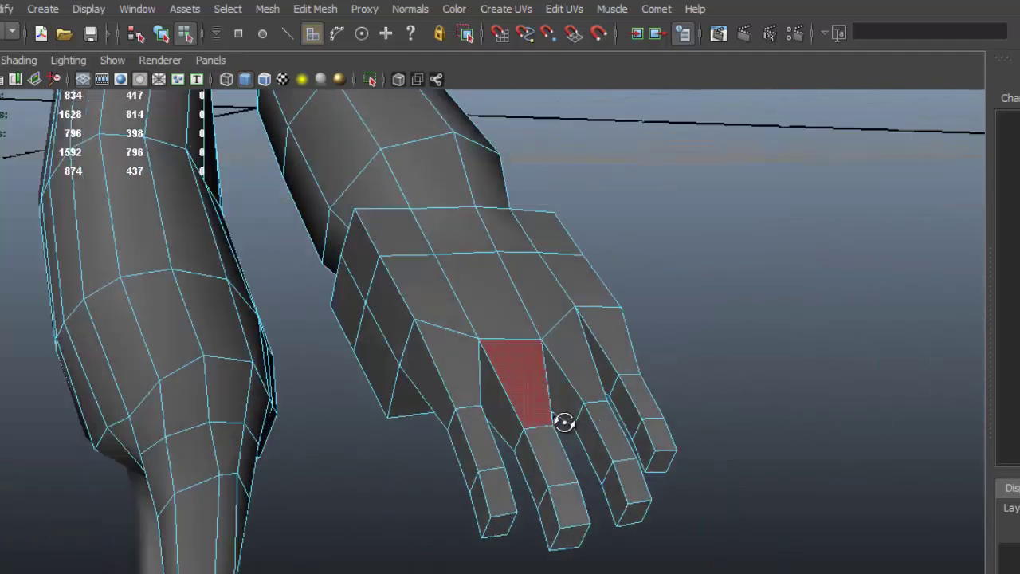
key("3")
left_click_drag(609, 436, 577, 371, "alt")
- Select the edge loops at both joints of the first and second fingers and scale them up to thicken the joints
right_click_drag(564, 343, 569, 307)
left_click_drag(569, 307, 433, 406, "alt")
left_click(409, 332)
key("r")
left_click(506, 388)
left_click(412, 437)
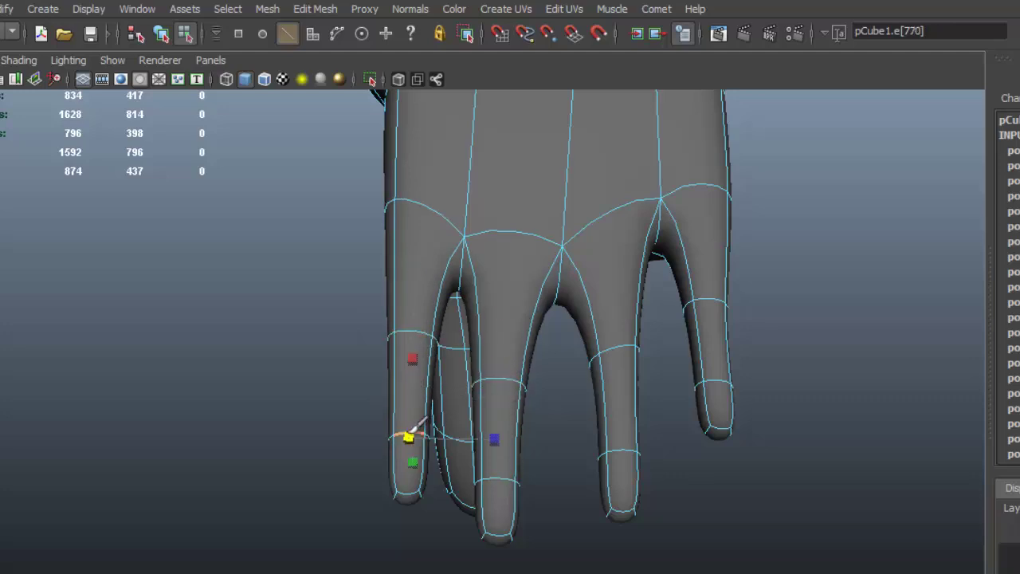
left_click(502, 479)
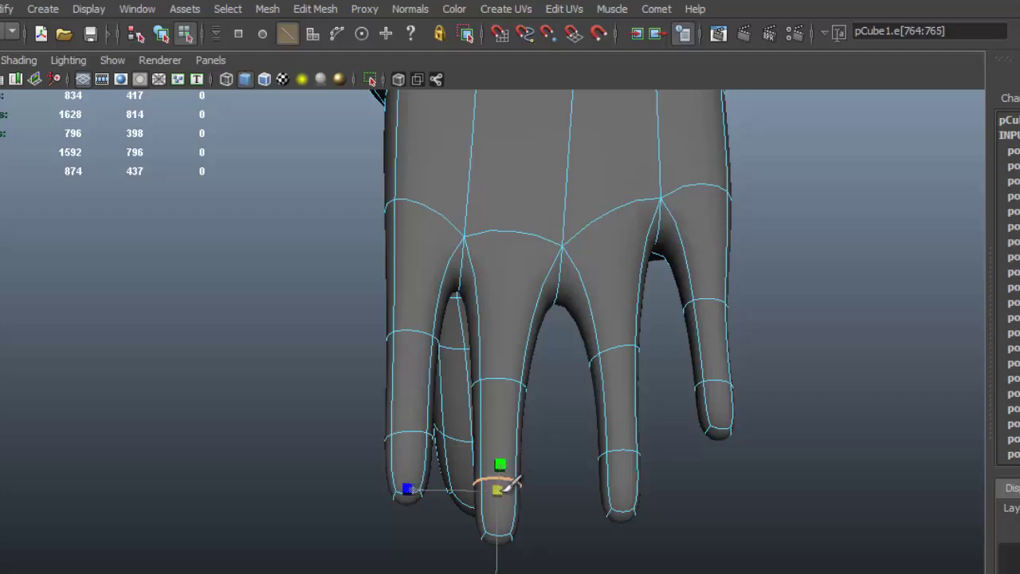
- Scale up the edge loops at the third finger's lower and middle joints to thicken the finger
left_click(621, 459)
left_click_drag(637, 460, 639, 450)
left_click(623, 350)
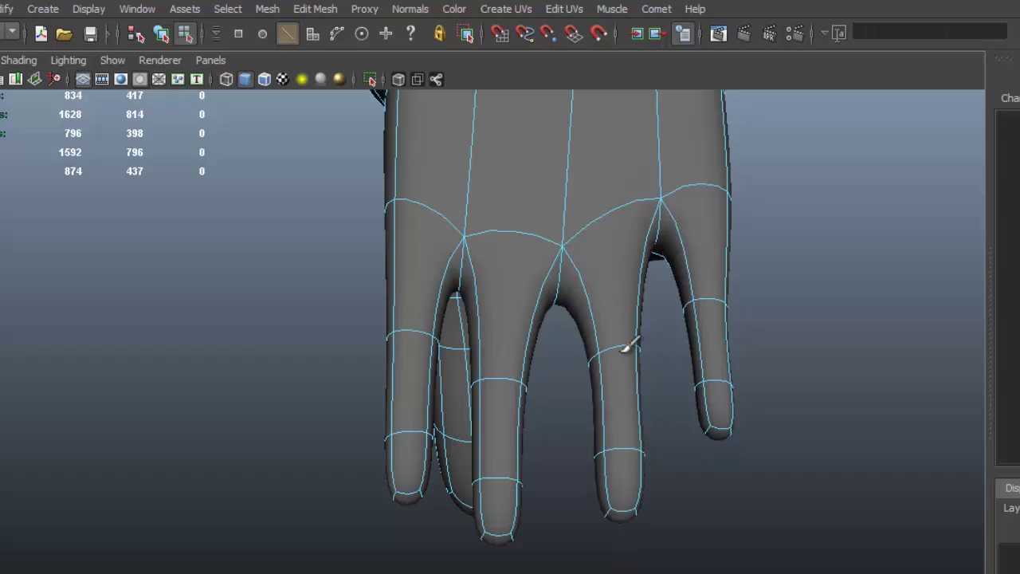
double_click(622, 350)
left_click_drag(613, 362, 627, 361)
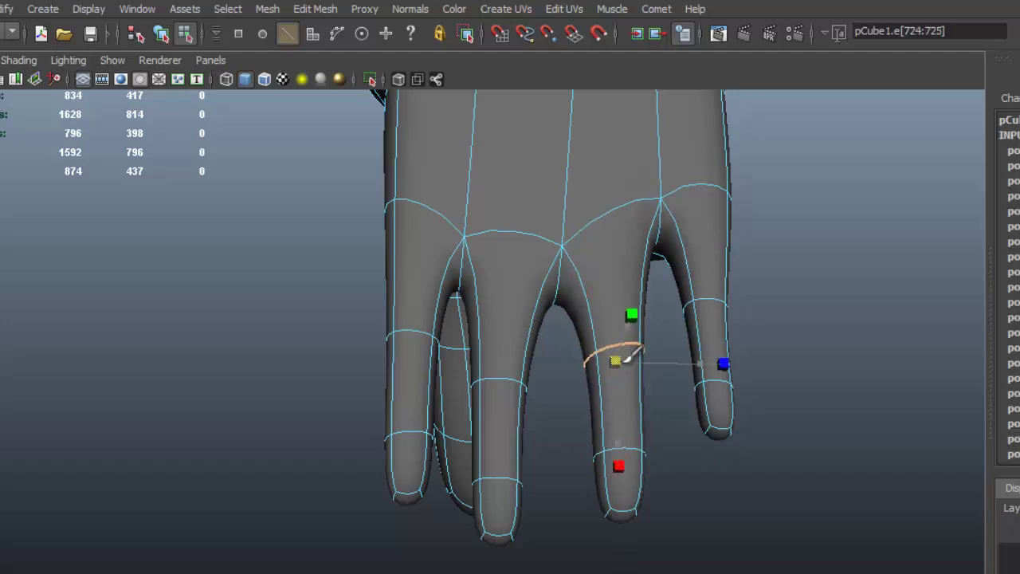
- Scale up the edge loops at the fourth finger's two joints and clear the selection
double_click(719, 300)
left_click_drag(707, 314, 718, 316)
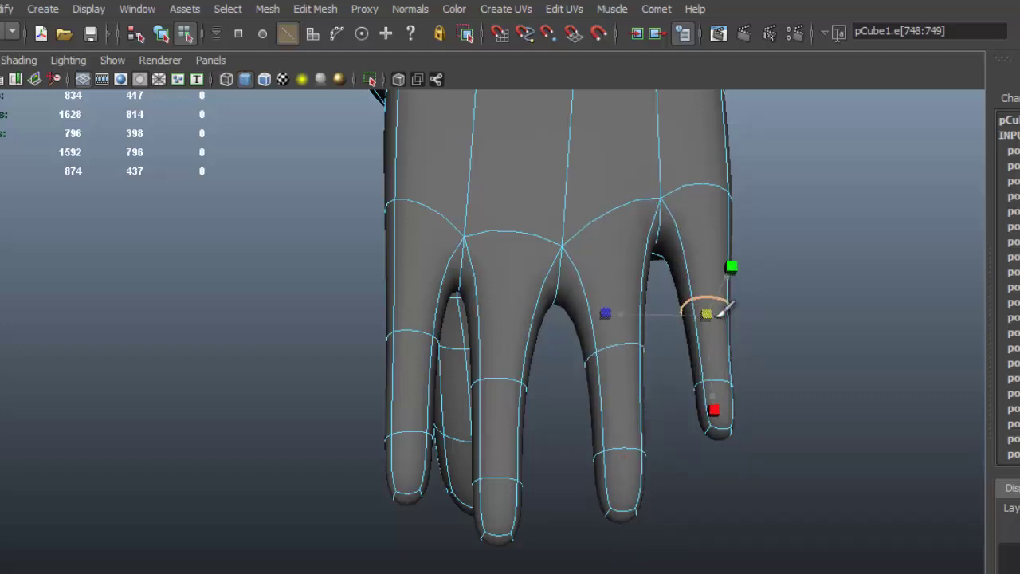
left_click(727, 386)
left_click(729, 389, "shift")
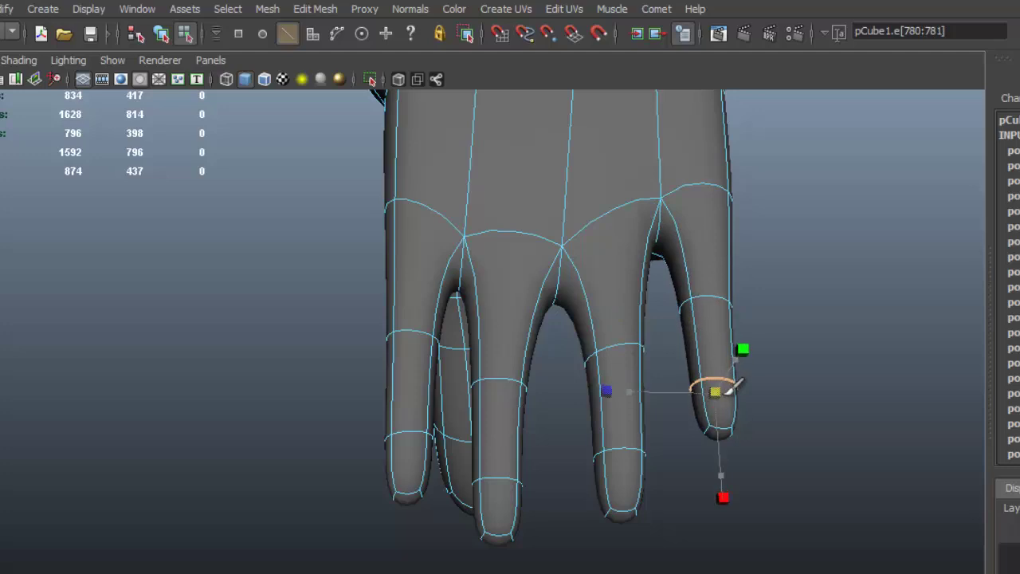
left_click(852, 348)
- Select the face on the first-finger side of the palm next to the wrist as the base for the thumb
left_click_drag(852, 348, 454, 303, "alt")
right_click_drag(439, 274, 443, 295)
key("w")
left_click(403, 300)
mouse_move(519, 342)
left_mouse_down("alt")
mouse_move(562, 272)
mouse_move(519, 358)
left_mouse_up("alt")
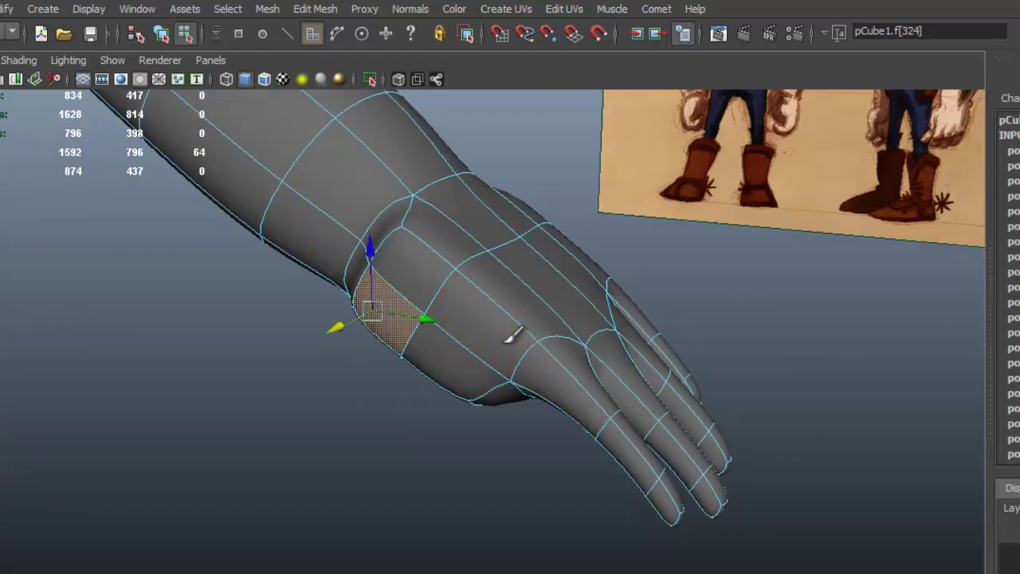
key("w")
- Turn on Keep Faces Together, extrude the selected palm face and pull it outward to start the thumb
left_click(314, 9)
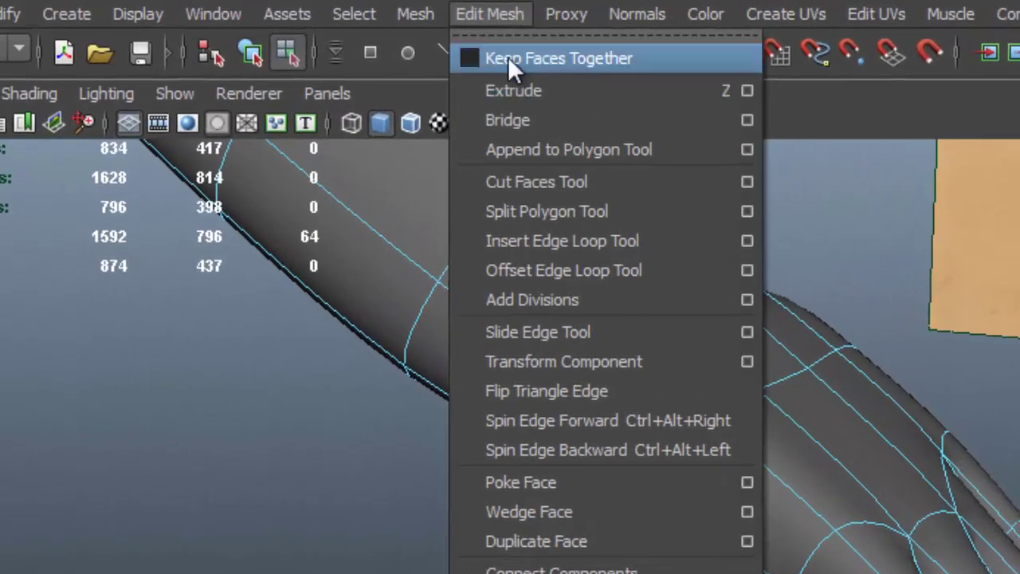
left_click(477, 58)
left_click(501, 17)
left_click(543, 90)
left_click_drag(582, 564, 550, 564, "alt")
left_click_drag(496, 534, 442, 571)
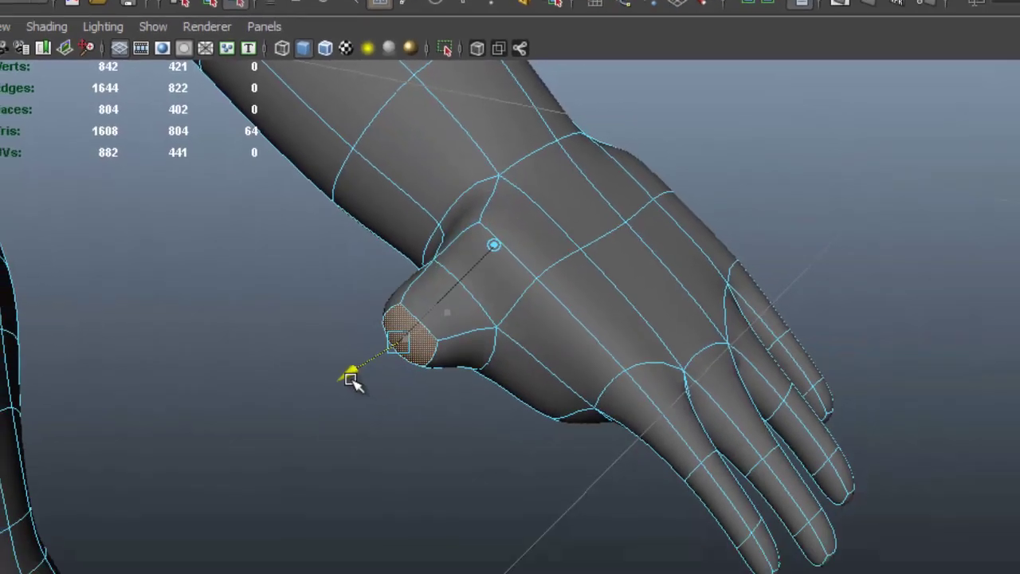
- Pull the thumb extrusion further out from the palm, then rotate and reposition its end face to angle toward the fingers
left_click_drag(351, 380, 319, 397)
left_click_drag(458, 371, 573, 339, "alt")
key("e")
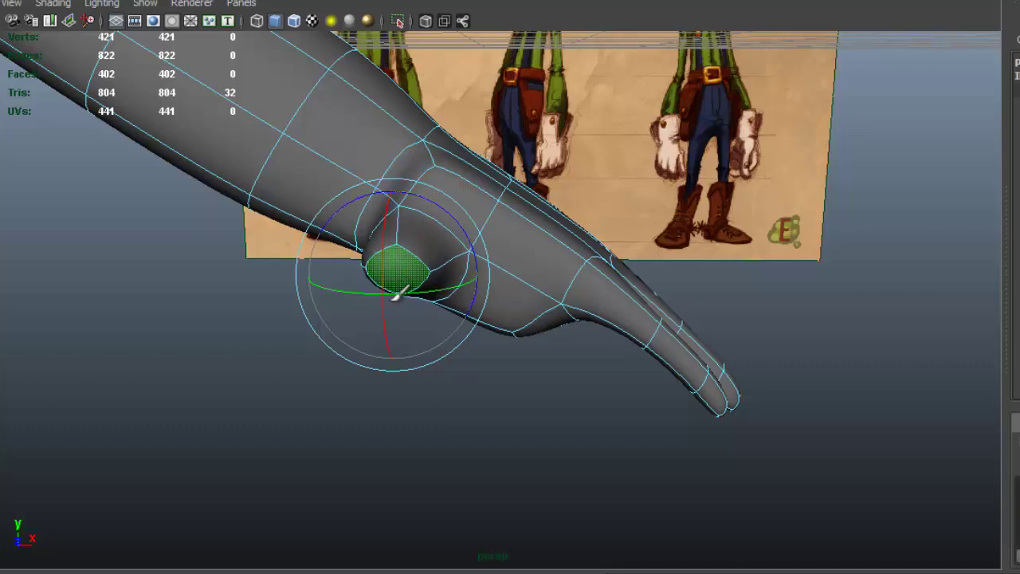
left_click_drag(511, 301, 407, 338, "alt")
key("w")
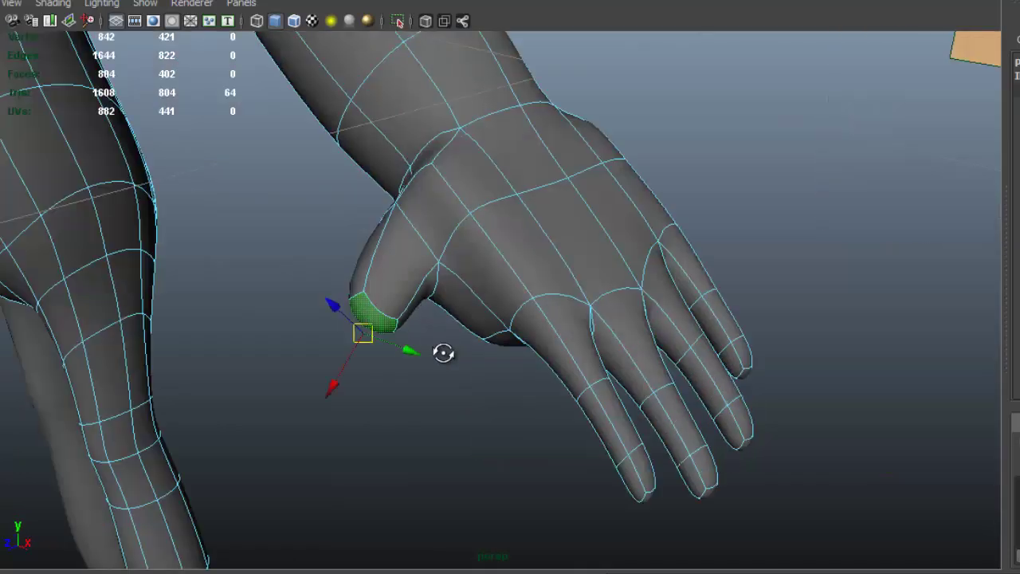
left_click_drag(442, 350, 478, 312, "alt")
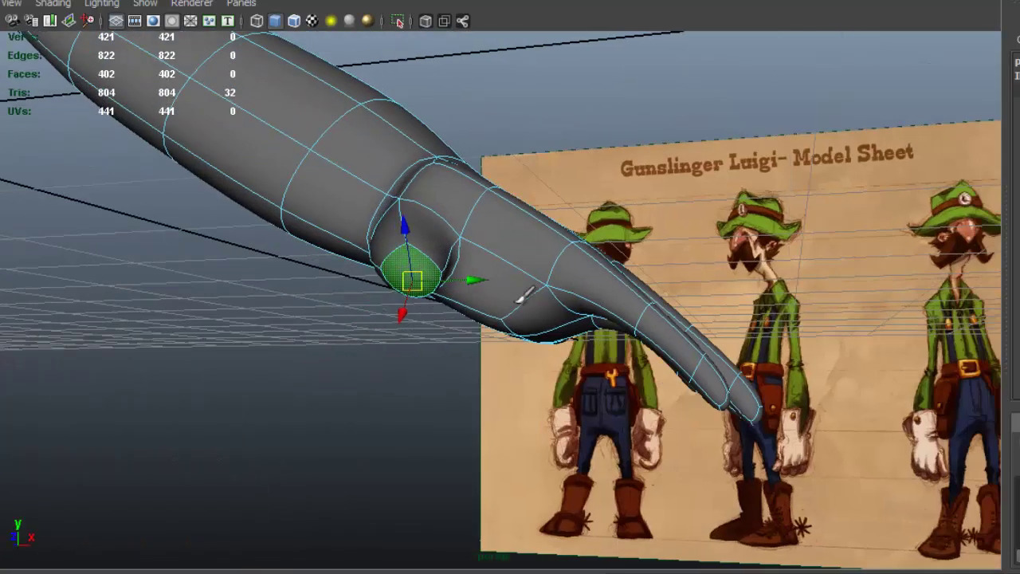
left_click_drag(522, 296, 529, 295, "alt")
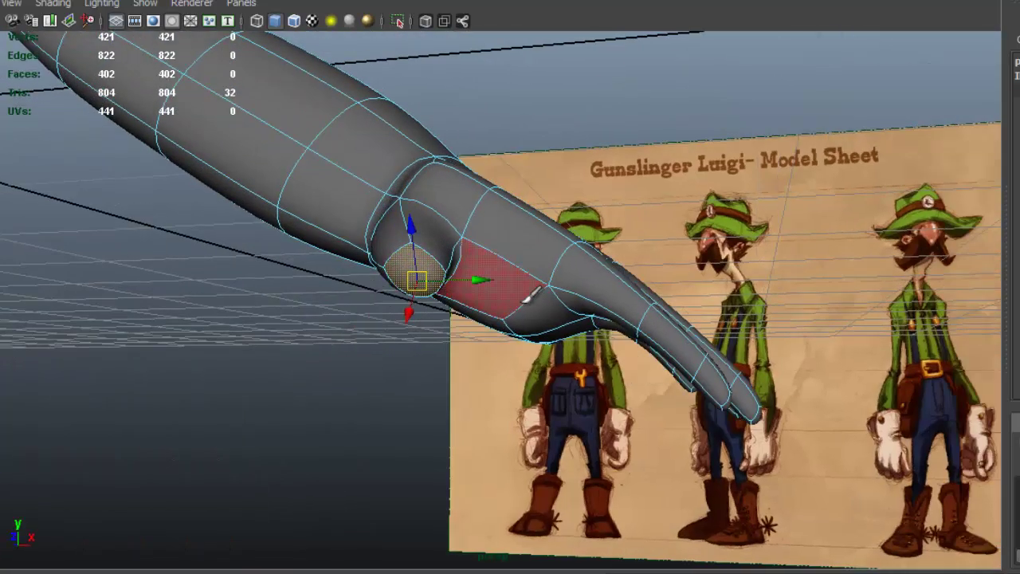
left_click_drag(526, 269, 495, 290, "alt")
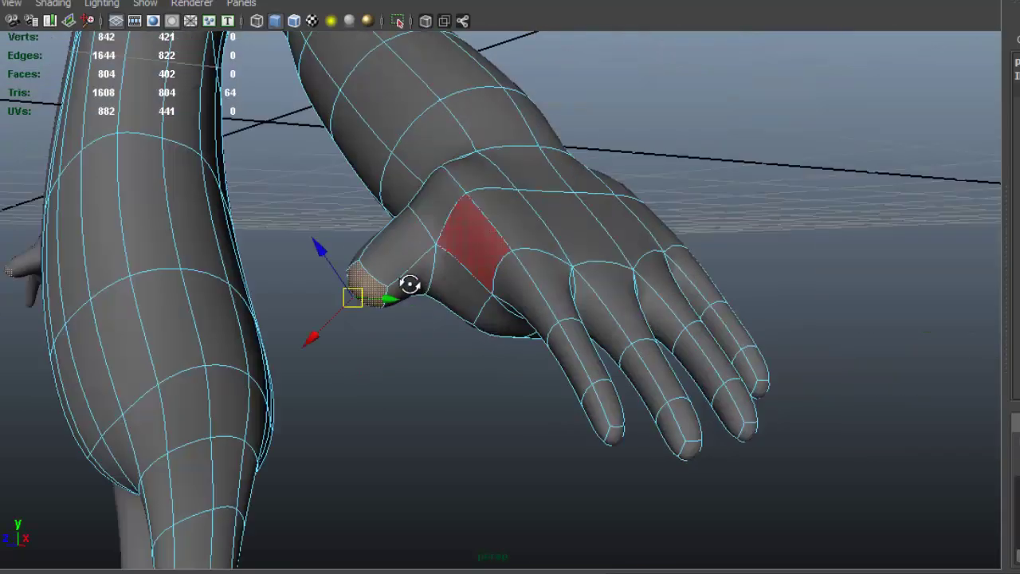
- Extrude the thumb's end face again, pull it toward the fingertips, and scale, rotate and position it as the thumb tip
left_click_drag(412, 284, 420, 373, "alt")
key("ctrl+e")
left_click_drag(365, 393, 362, 437)
left_click_drag(419, 388, 260, 417)
key("r")
left_click_drag(302, 373, 335, 371)
key("w")
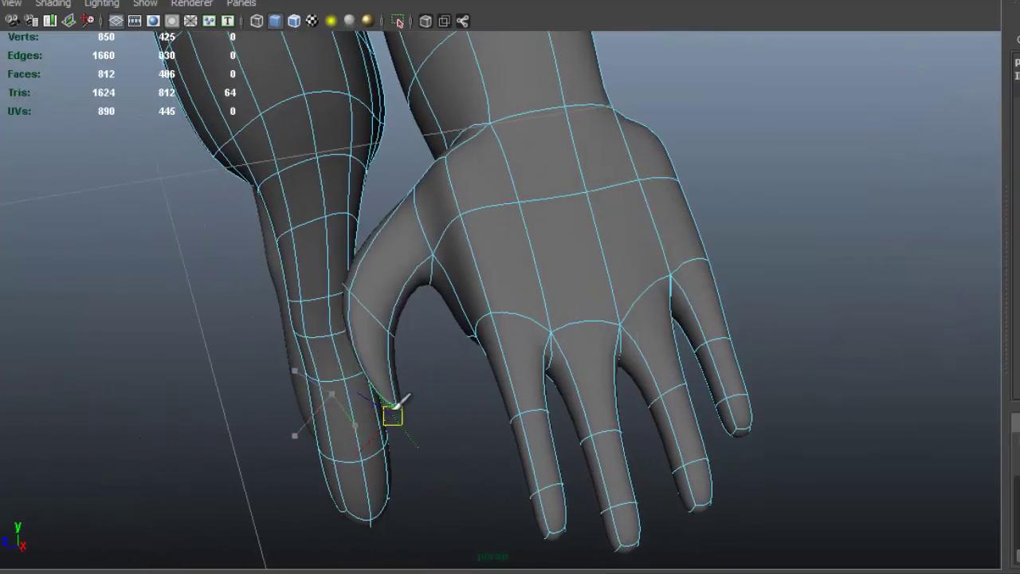
key("e")
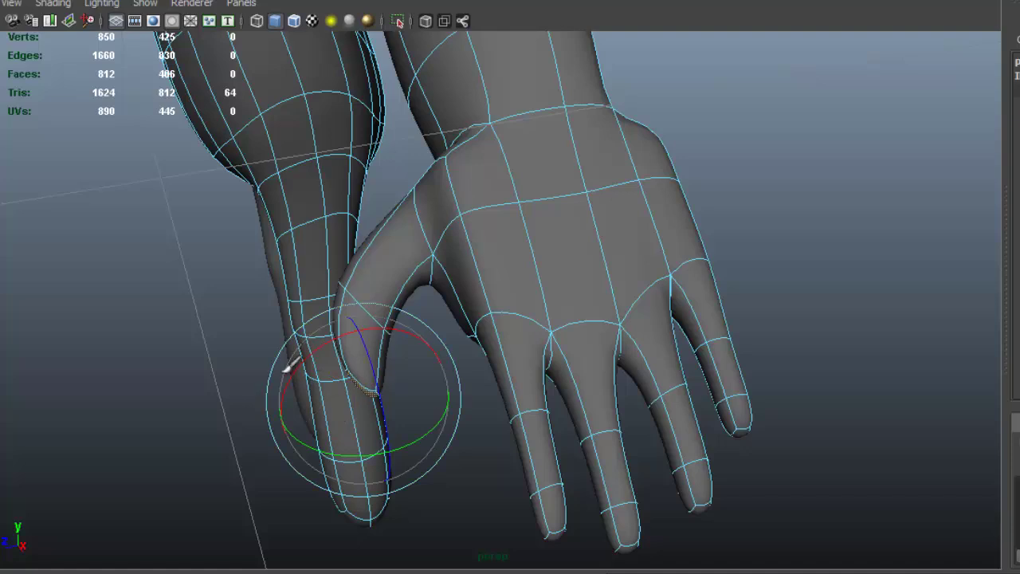
left_click_drag(283, 415, 330, 332, "alt")
key("w")
- Scale the edge loop around the thumb's middle joint, adjust the edges at its tip and clear the selection
right_click_drag(401, 276, 403, 231)
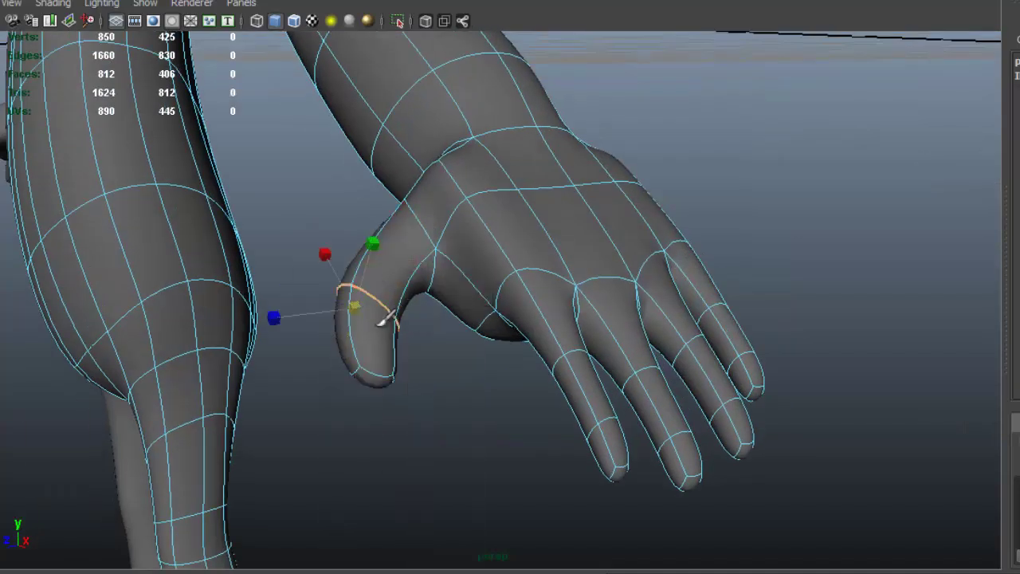
left_click_drag(341, 300, 415, 341, "alt")
left_click(371, 368)
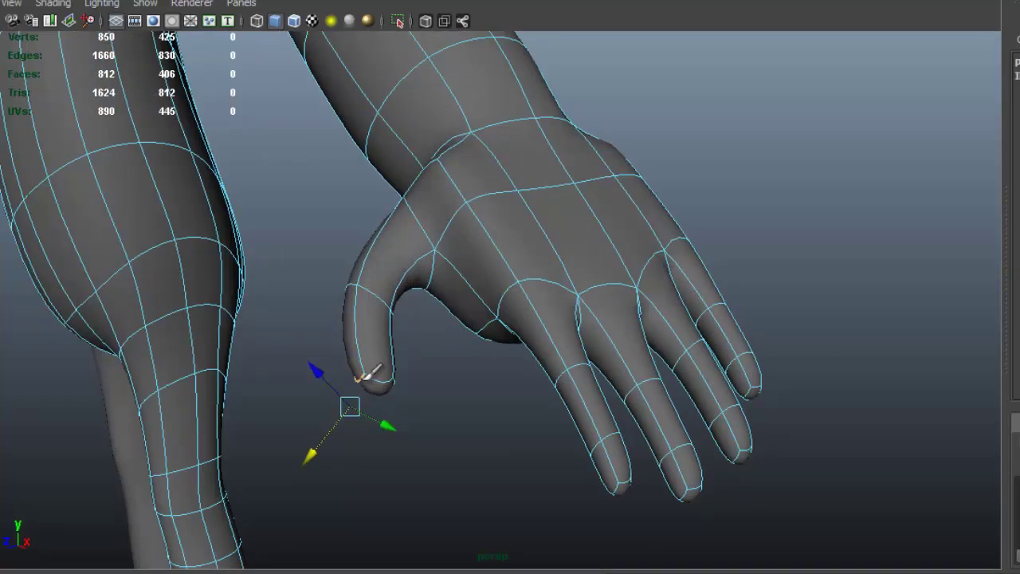
left_click(428, 324)
- Select the edge loop running across the palm side just below the finger bases and remove it with Delete Edge/Vertex
left_click_drag(428, 323, 634, 295, "alt")
right_click_drag(634, 294, 505, 296, "alt")
left_click_drag(506, 296, 460, 312, "alt")
right_click_drag(460, 312, 739, 312, "alt")
left_click_drag(739, 312, 552, 330, "alt")
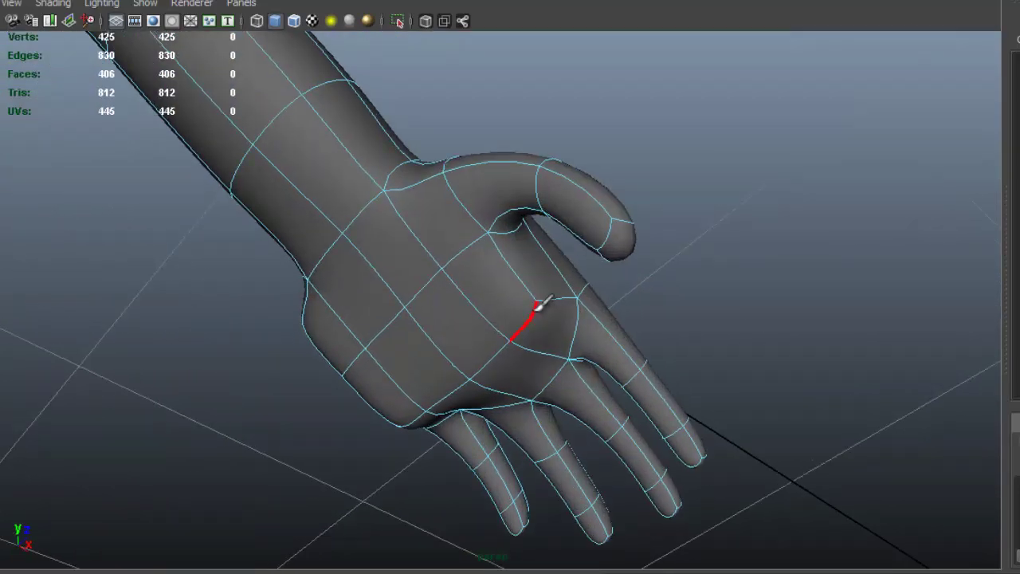
double_click(536, 309)
left_click(494, 10)
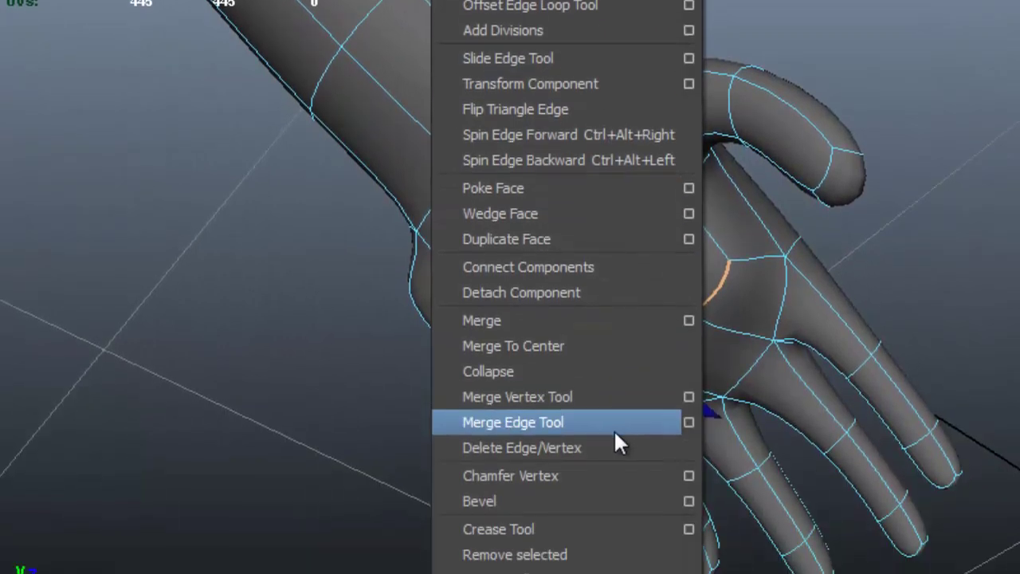
left_click(614, 423)
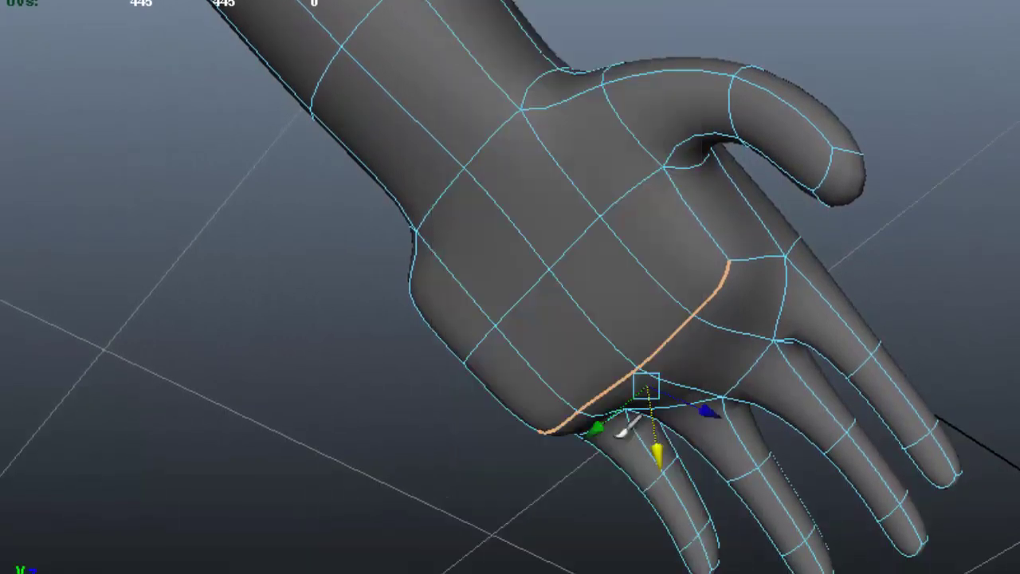
left_click(626, 427)
scroll(674, 278, "down", 3)
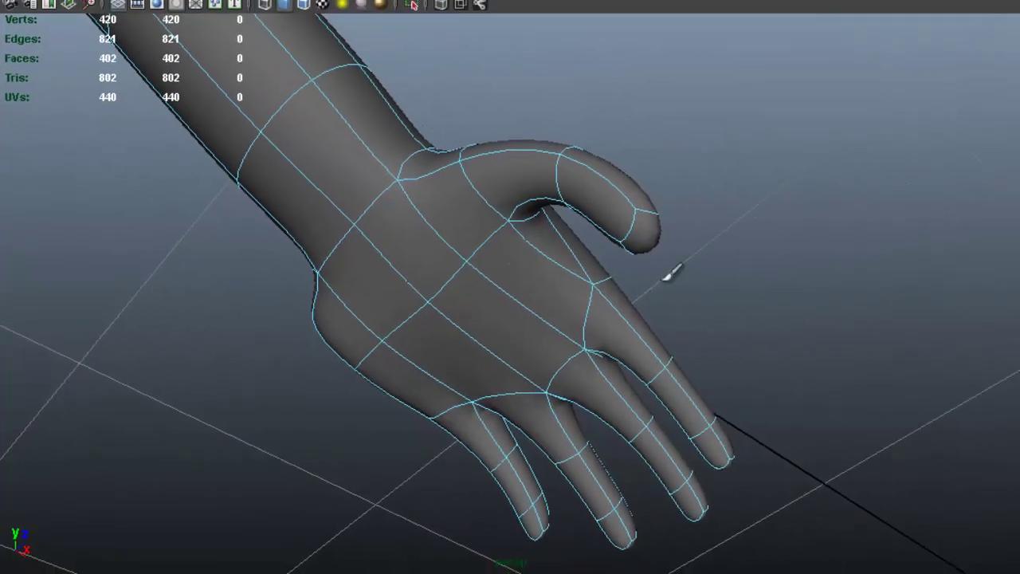
- Select another surplus edge loop on the hand and delete it together with its vertices
left_click_drag(670, 275, 544, 188, "alt")
key("g")
left_click(544, 179)
double_click(552, 171)
key("ctrl+Delete")
- Select the edge between the thumb's base and the wrist on the back of the hand and spin it forward twice
left_click_drag(547, 221, 711, 315, "alt")
left_click_drag(778, 317, 515, 246, "alt")
left_click(484, 237)
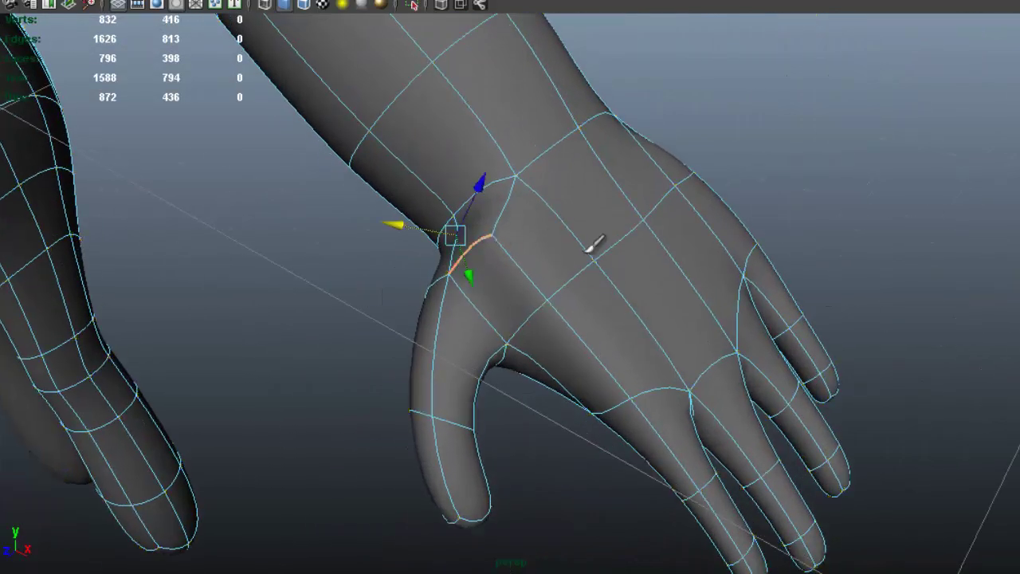
left_click_drag(591, 245, 583, 282, "alt")
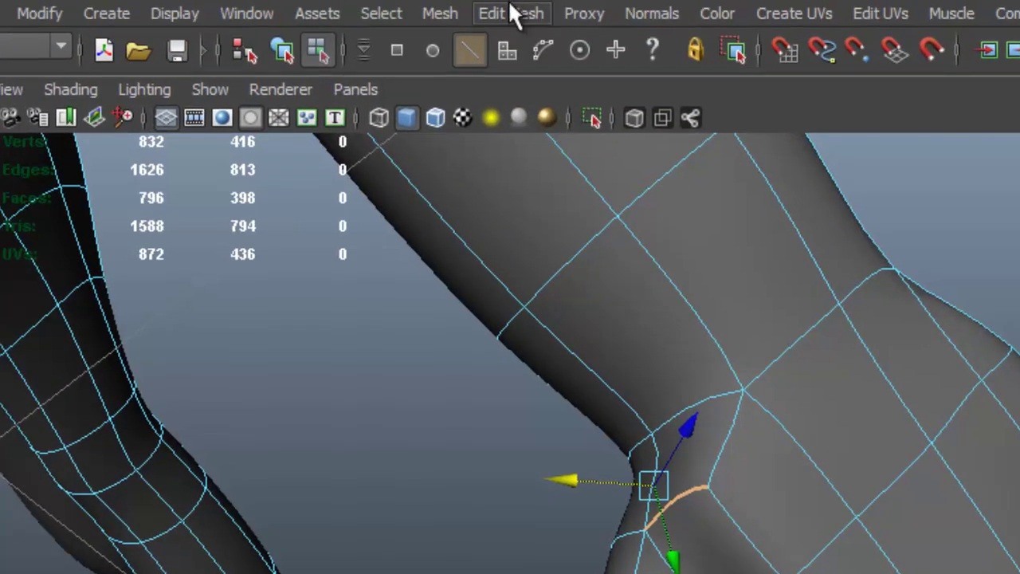
left_click(510, 9)
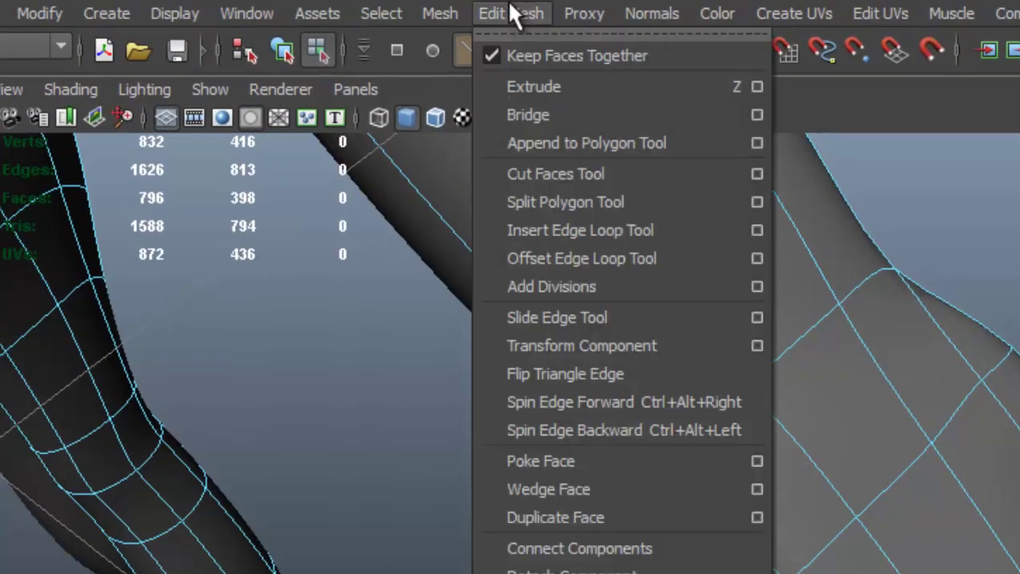
left_click(691, 407)
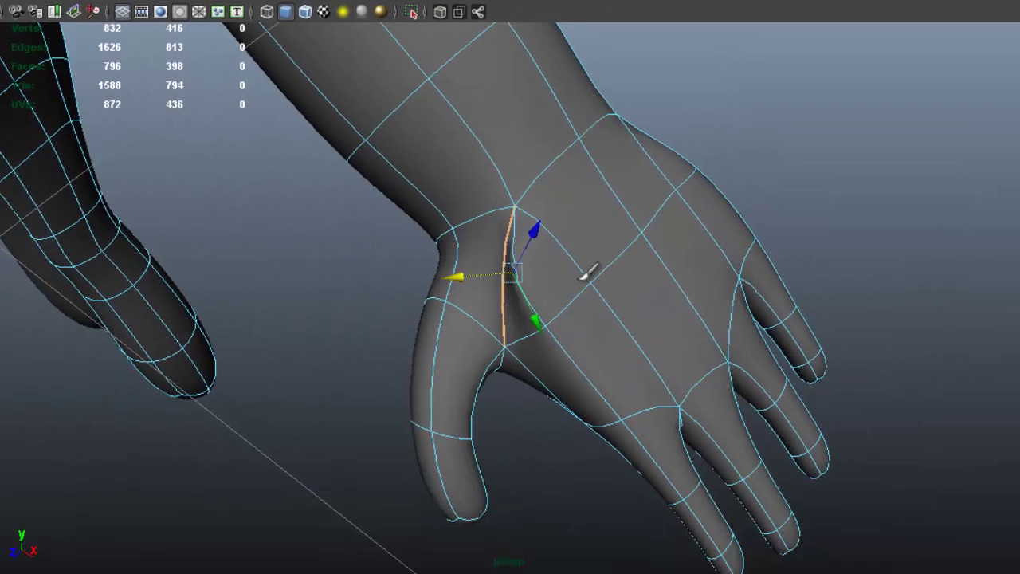
key("ctrl+alt+Right")
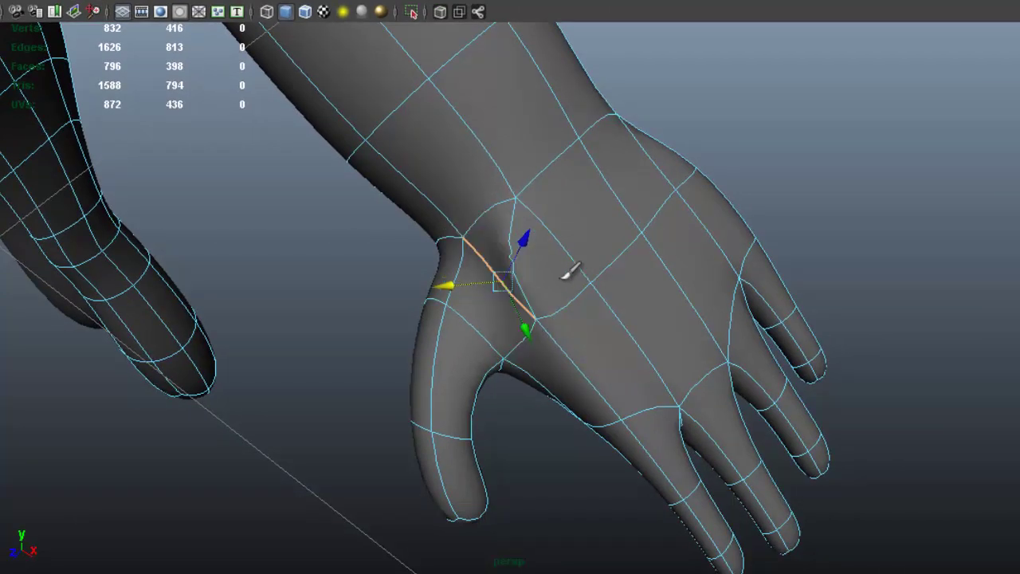
- Select the adjoining edge running from the wrist to the thumb side of the hand and remove it with Delete Edge/Vertex
left_click(512, 253)
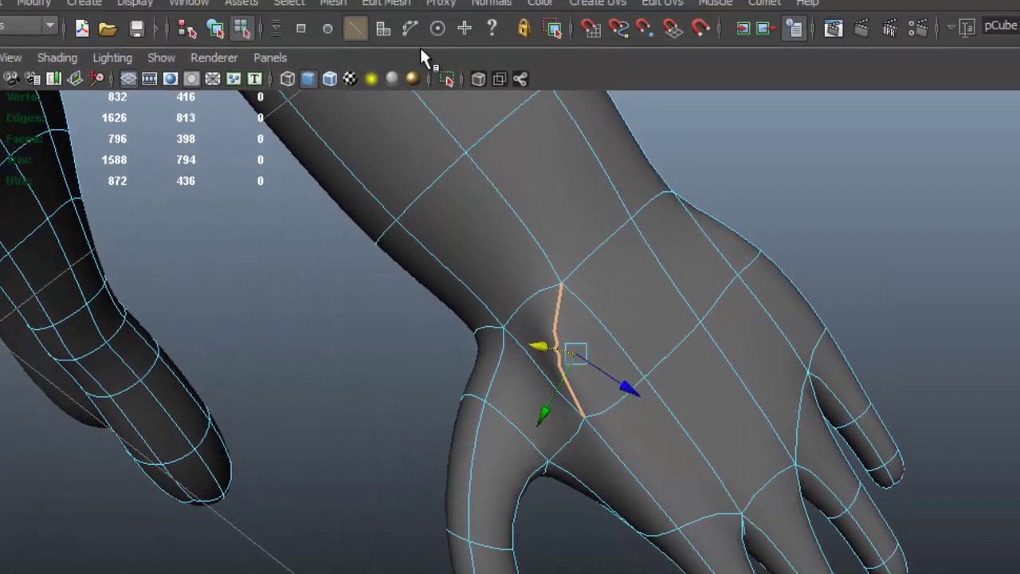
left_click(390, 10)
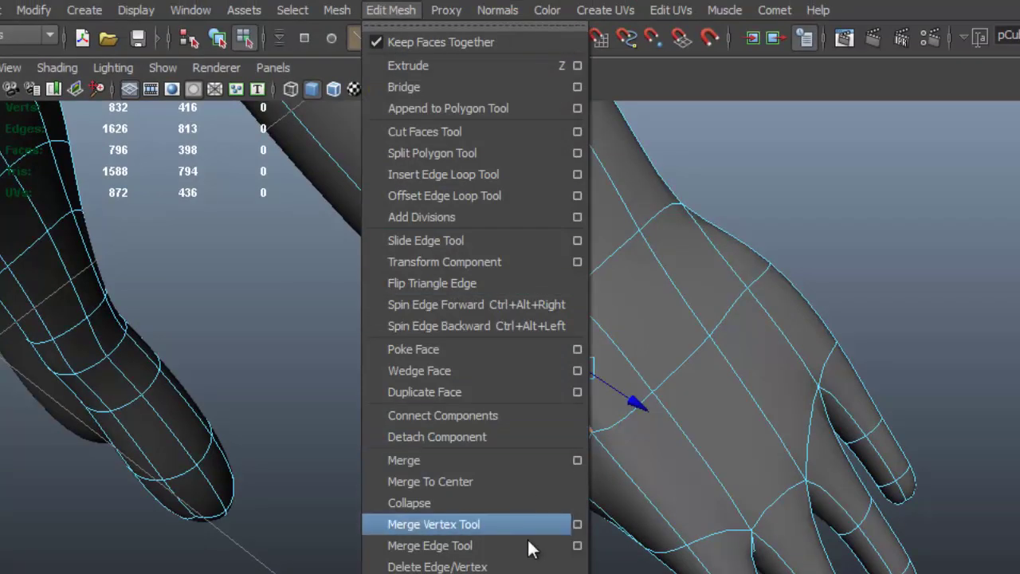
left_click(535, 571)
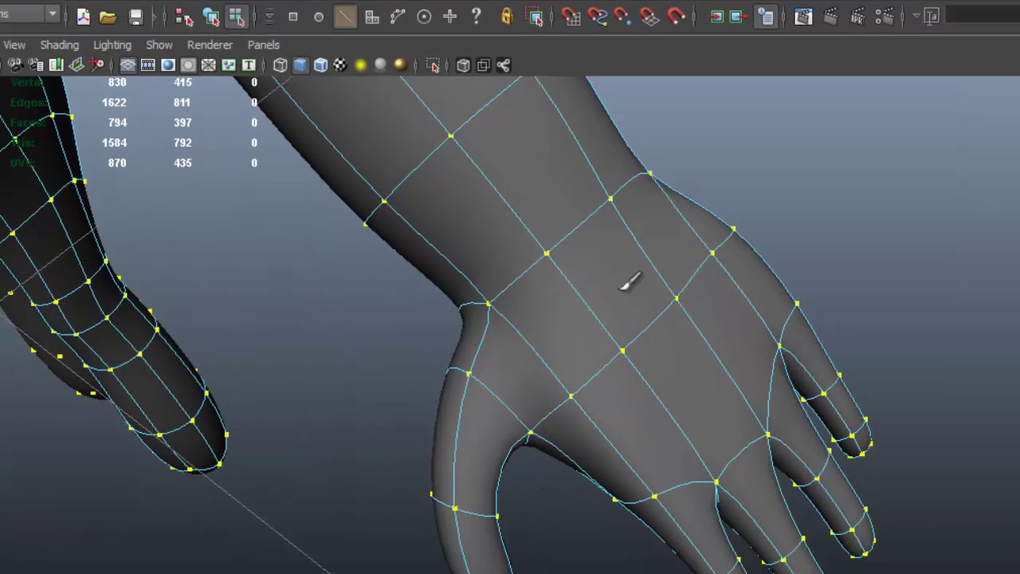
- Select the lengthwise edge below the wrist on the little-finger side of the hand's back and spin it forward repeatedly
left_click_drag(708, 388, 661, 360, "alt")
left_click(314, 9)
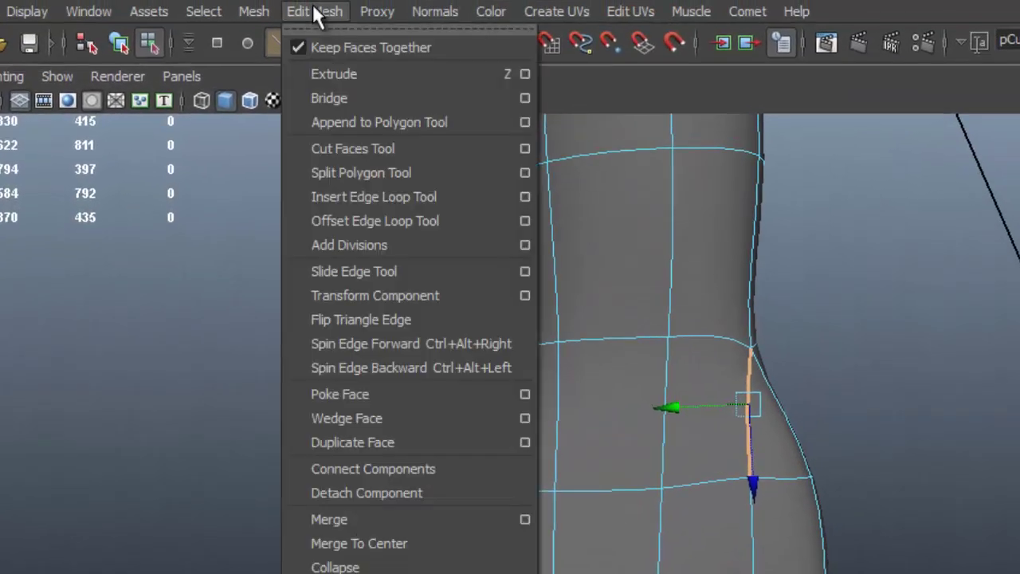
left_click(471, 343)
key("g")
key("g")
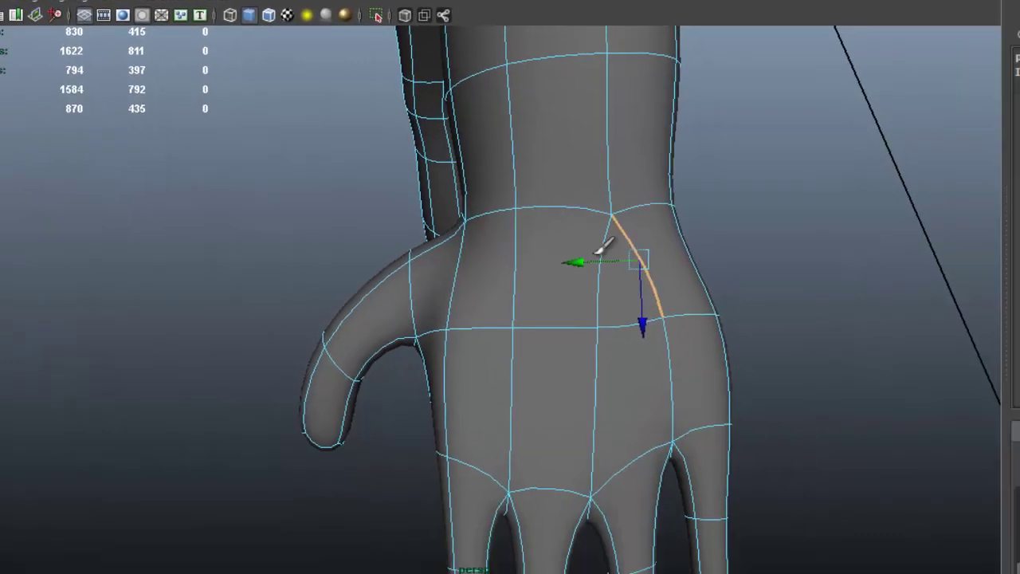
- Spin the neighbouring lengthwise edge toward the thumb backward twice, and undo the face selection beside it
left_click(605, 242)
key("ctrl+alt+Left")
key("ctrl+alt+Left")
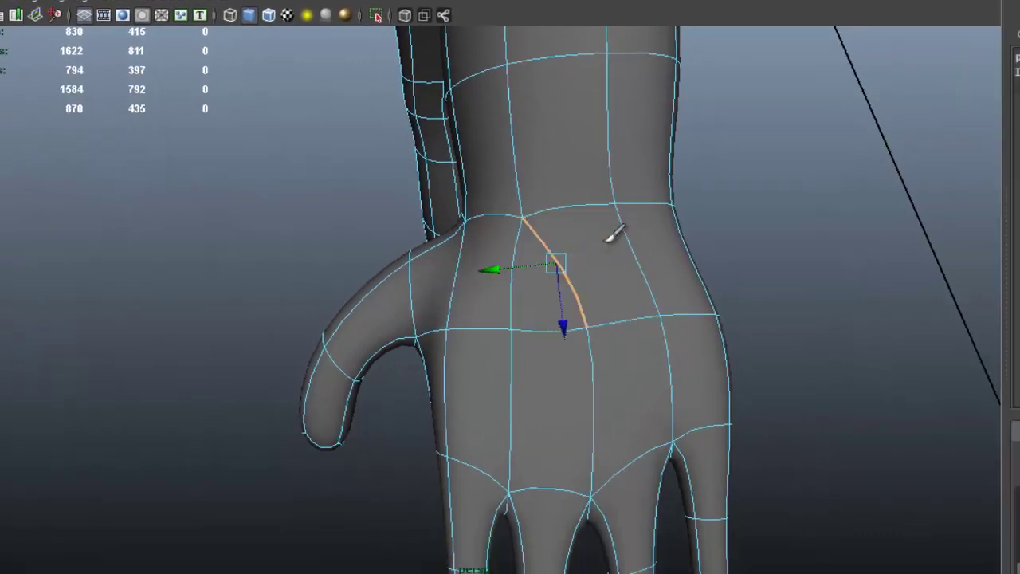
left_click(534, 231)
left_click(542, 273)
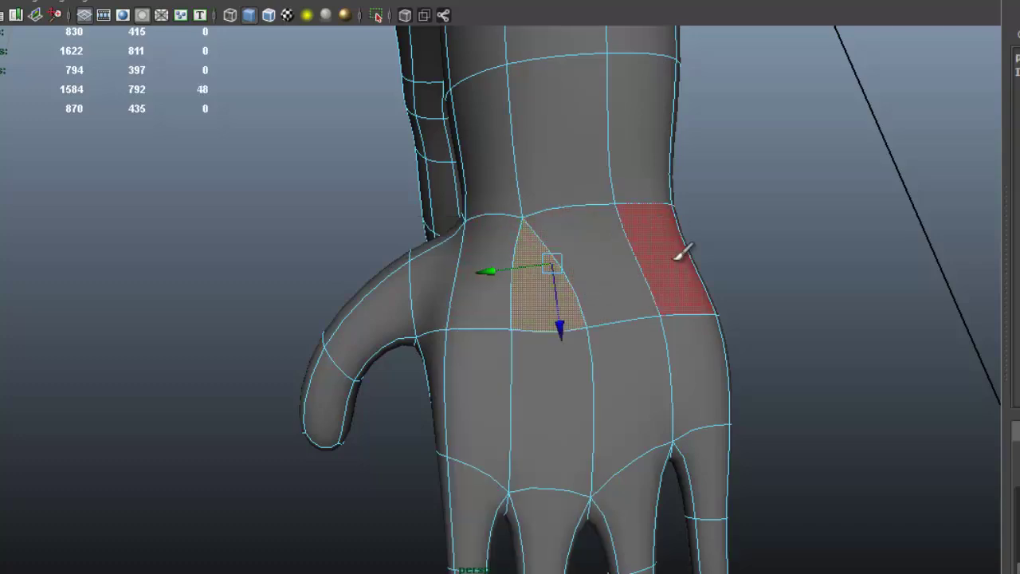
key("ctrl+z")
- Select the edge on the thumb side of the hand above the first finger's base and spin it forward three times
left_click_drag(604, 315, 612, 217, "alt")
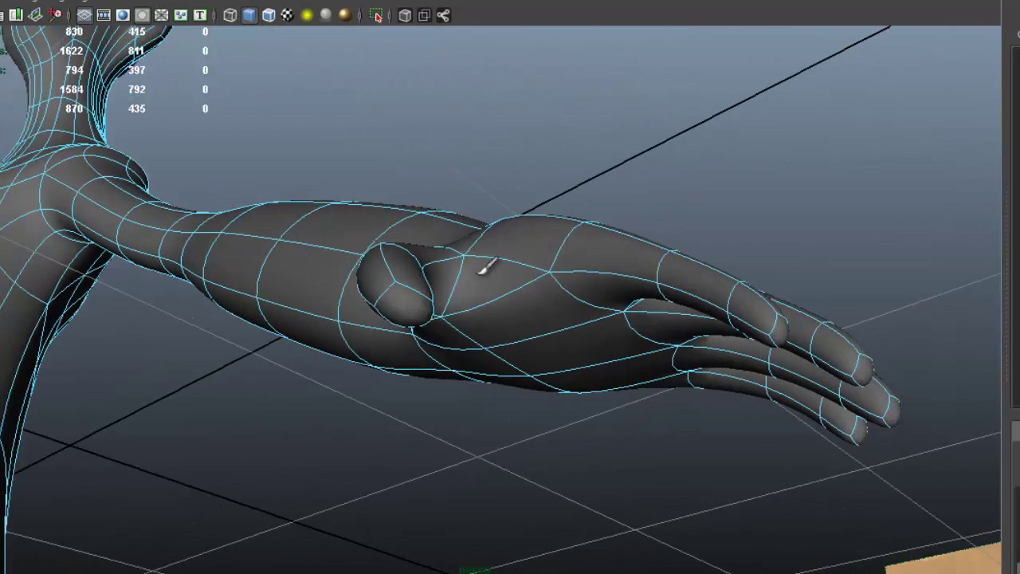
left_click(514, 251)
left_click_drag(574, 278, 586, 317, "alt")
key("ctrl+alt+Right")
key("ctrl+alt+Right")
key("ctrl+alt+Right")
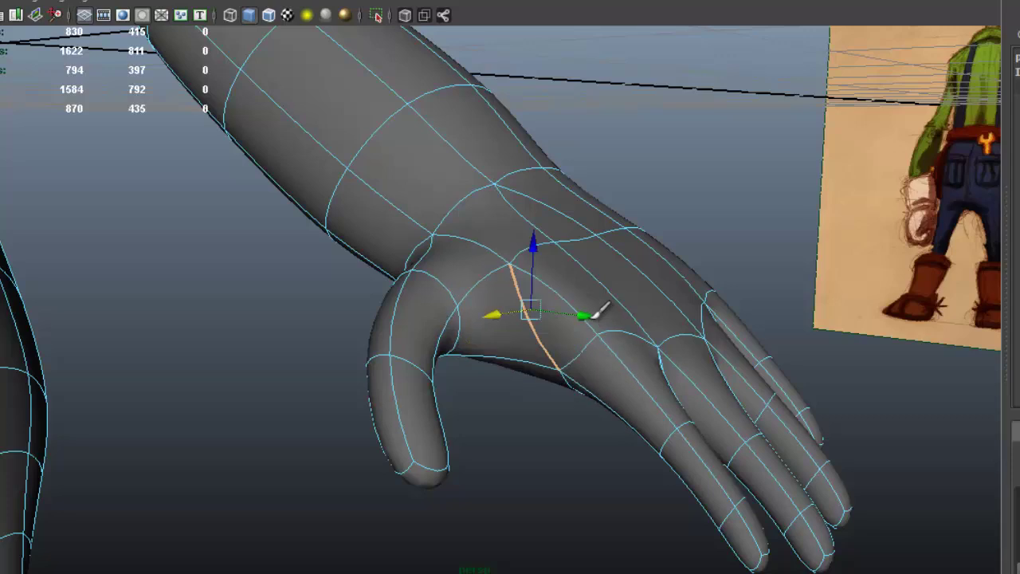
- Select the next edge on the back of the hand, above the first finger, and spin it forward three times
left_click(552, 288)
left_click_drag(618, 278, 557, 322, "alt")
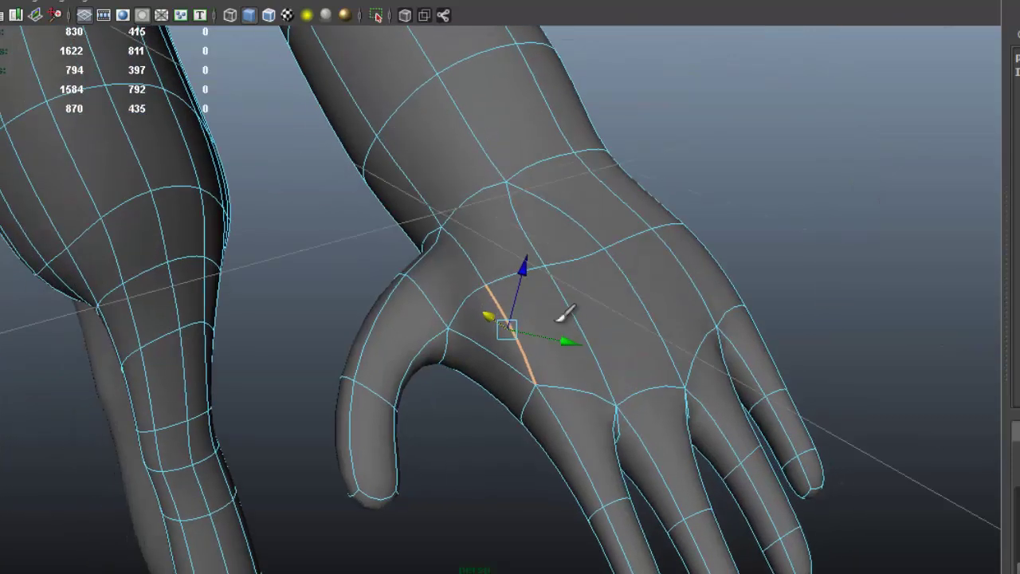
key("ctrl+alt+Right")
key("ctrl+alt+Right")
key("ctrl+alt+Right")
- Select the two triangular faces on the back of the hand to examine where the edge flow breaks
right_click_drag(505, 247, 512, 281)
left_click(529, 277)
left_click(561, 233, "shift")
left_click_drag(635, 260, 584, 284, "alt")
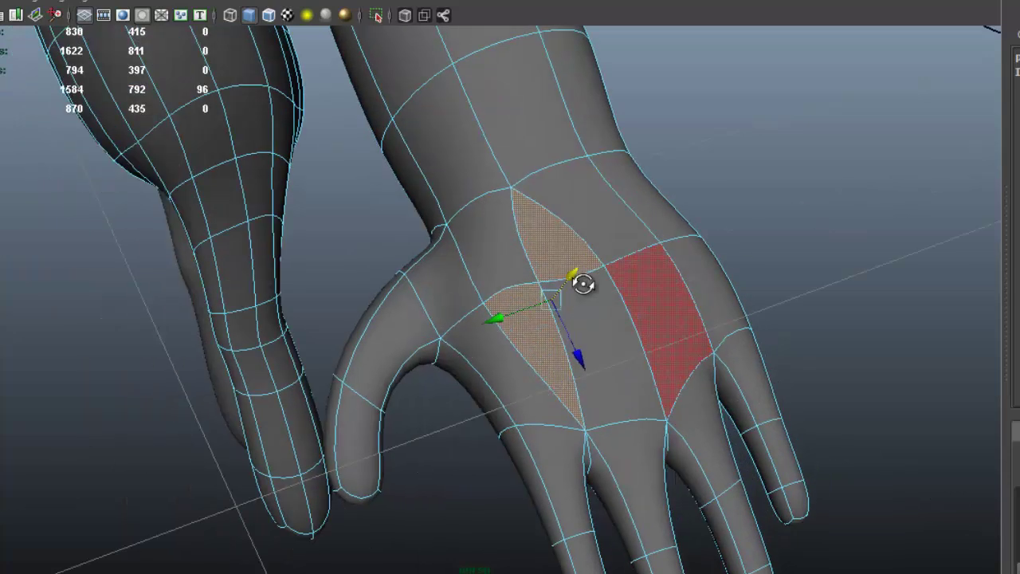
- Select the two connected edges bordering the triangular faces on the back of the hand and remove them with Delete Edge/Vertex
right_click_drag(515, 243, 512, 199)
left_click(521, 223)
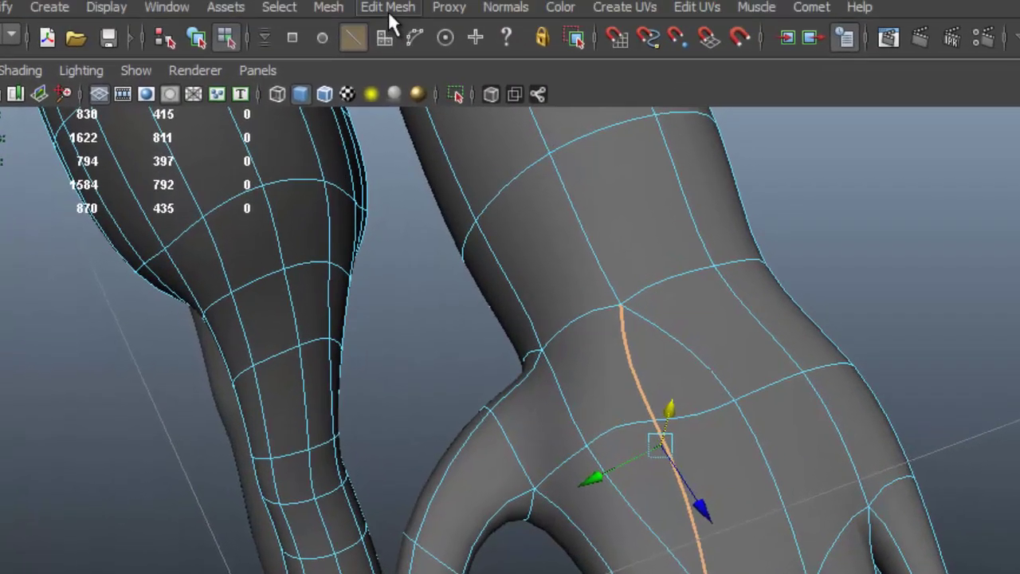
left_click(394, 19)
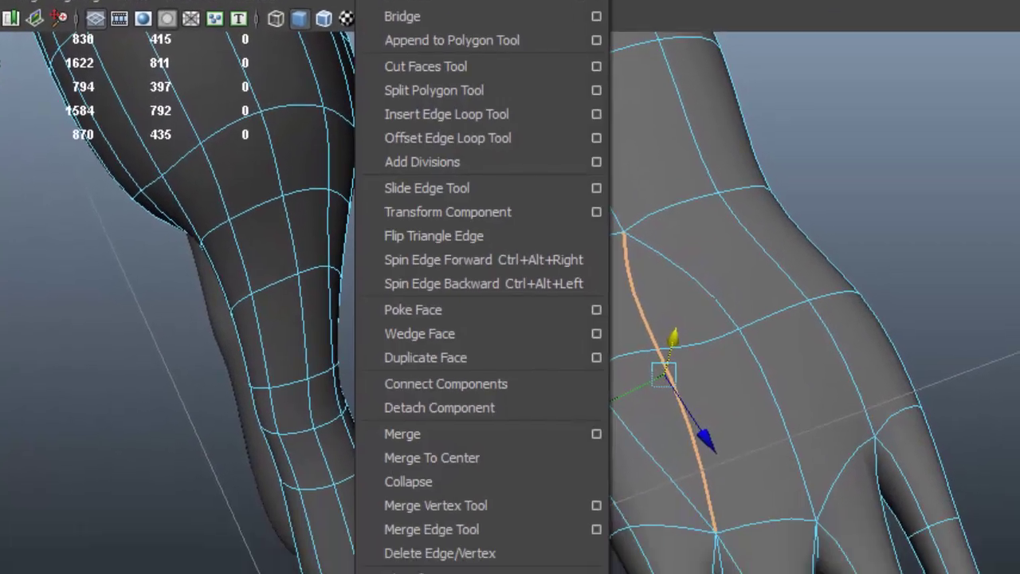
left_click(535, 459)
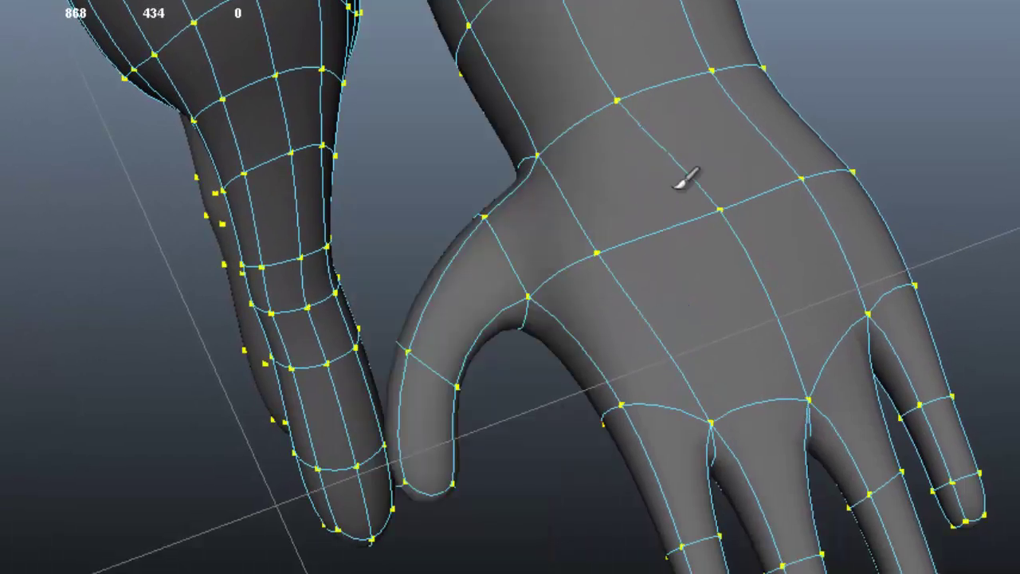
left_click_drag(729, 295, 644, 212, "alt")
scroll(644, 212, "down", 3)
- Turn off the smooth mesh preview and move the edge where the thumb's base meets the wrist
left_click_drag(883, 182, 419, 267, "alt")
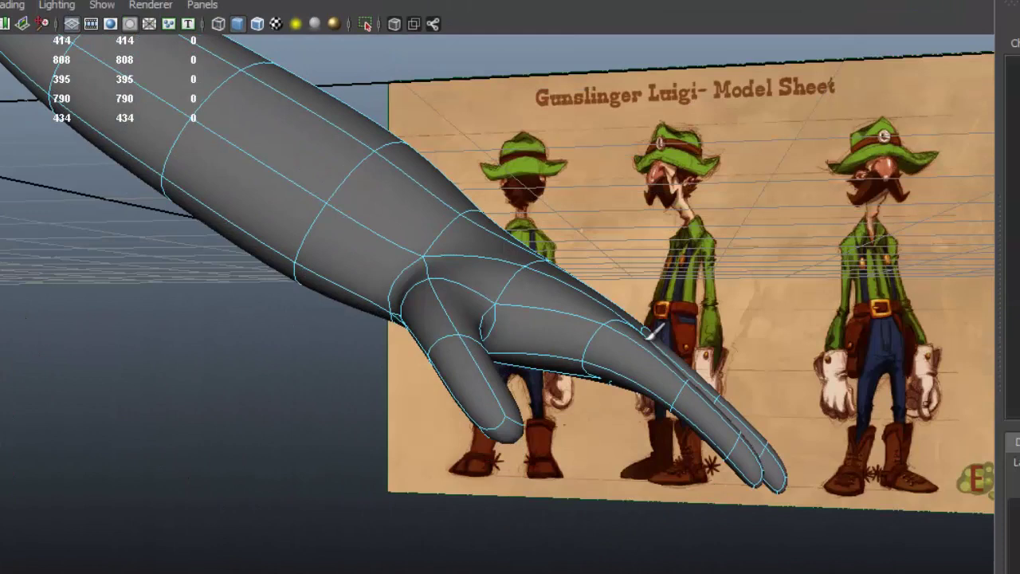
key("1")
left_click(423, 266)
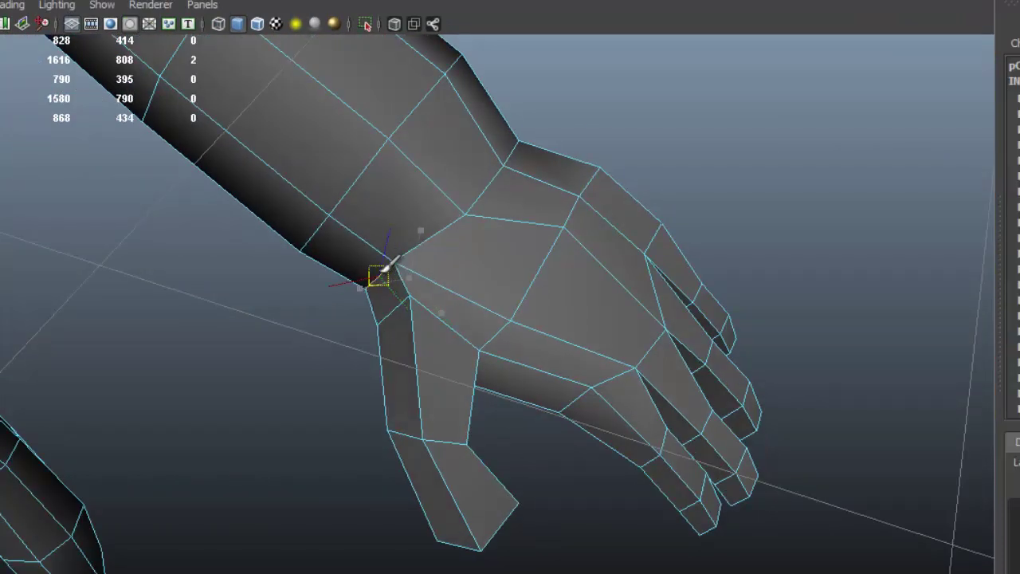
left_click_drag(526, 248, 437, 219, "alt")
mouse_move(373, 309)
left_mouse_down("alt")
mouse_move(428, 279)
mouse_move(403, 275)
mouse_move(371, 292)
left_mouse_up("alt")
left_click_drag(396, 255, 567, 239, "alt")
- Switch to vertex selection and reposition the vertex where the thumb's base meets the side of the palm
right_click_drag(566, 238, 541, 216)
left_click(606, 205)
left_click_drag(605, 205, 473, 252)
left_click_drag(550, 225, 477, 216, "alt")
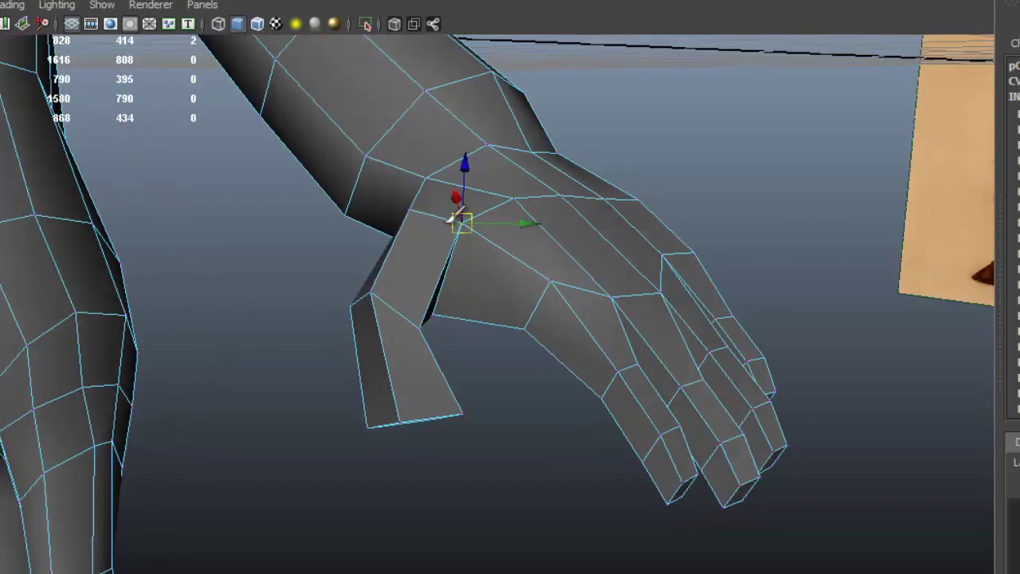
- Adjust the edges around the wrist where the forearm meets the back of the hand
left_click_drag(734, 239, 553, 279, "alt")
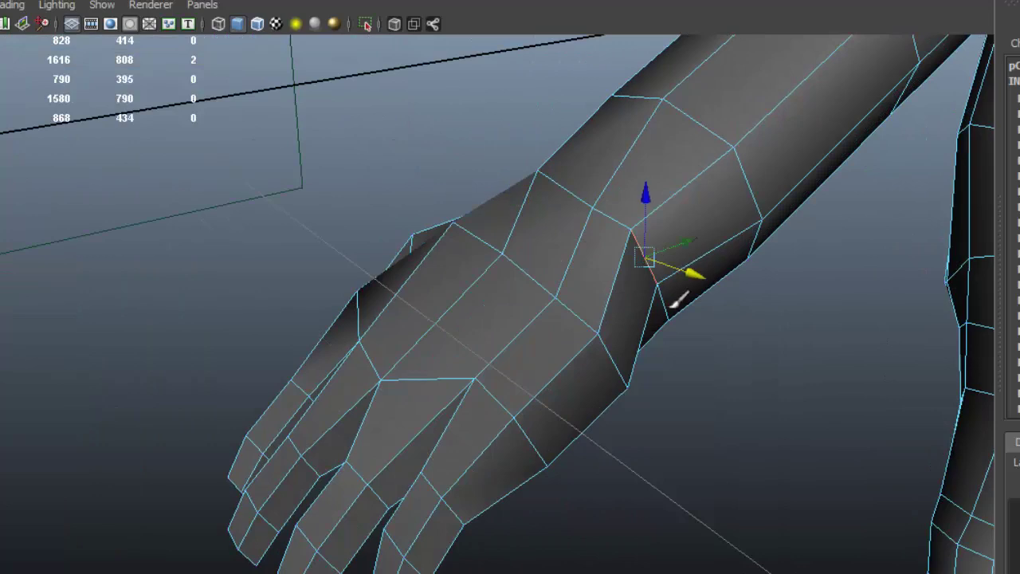
left_click_drag(672, 293, 452, 254, "alt")
middle_click_drag(452, 253, 451, 249, "alt")
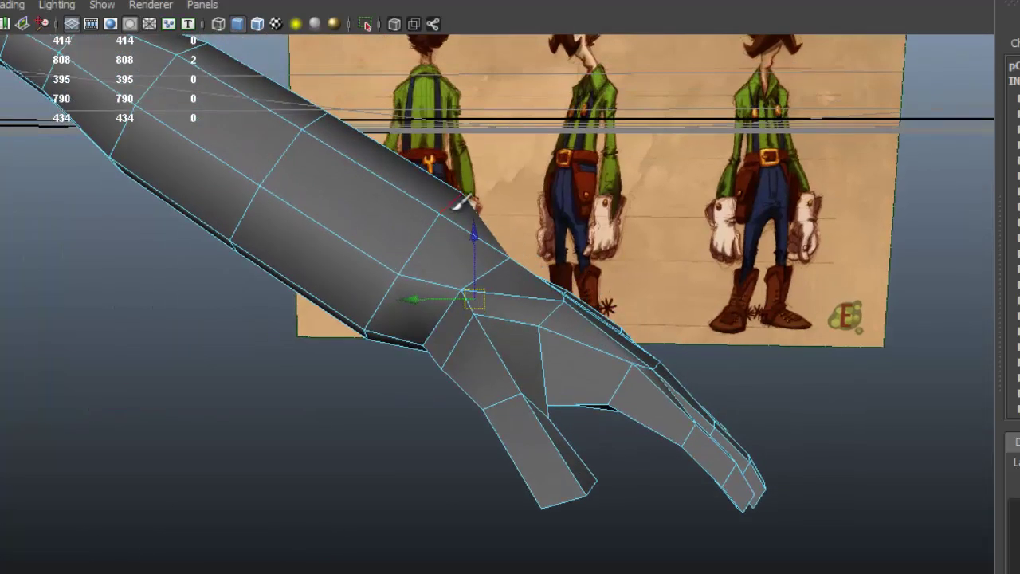
left_click_drag(459, 197, 452, 204)
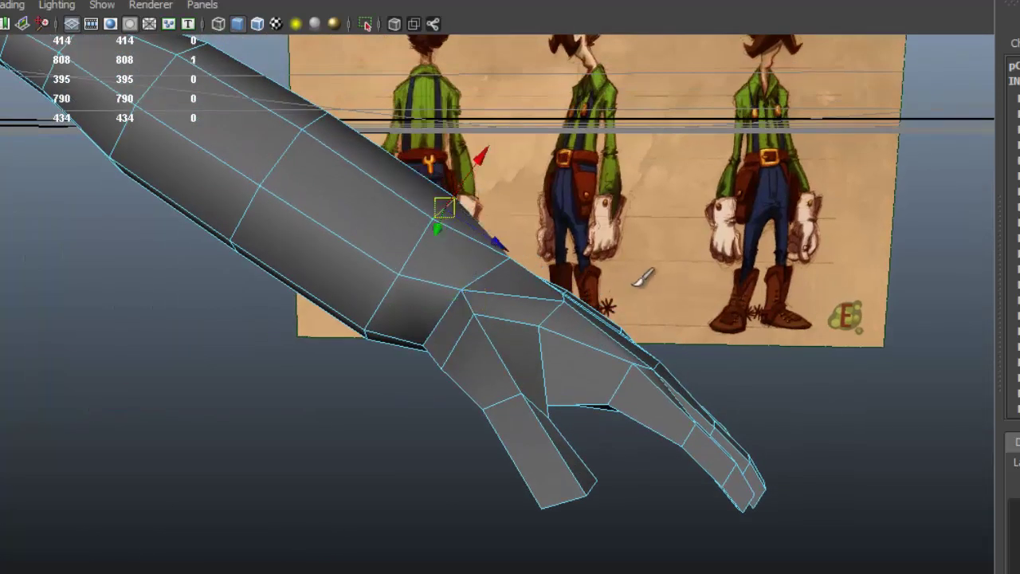
left_click_drag(604, 256, 507, 245, "alt")
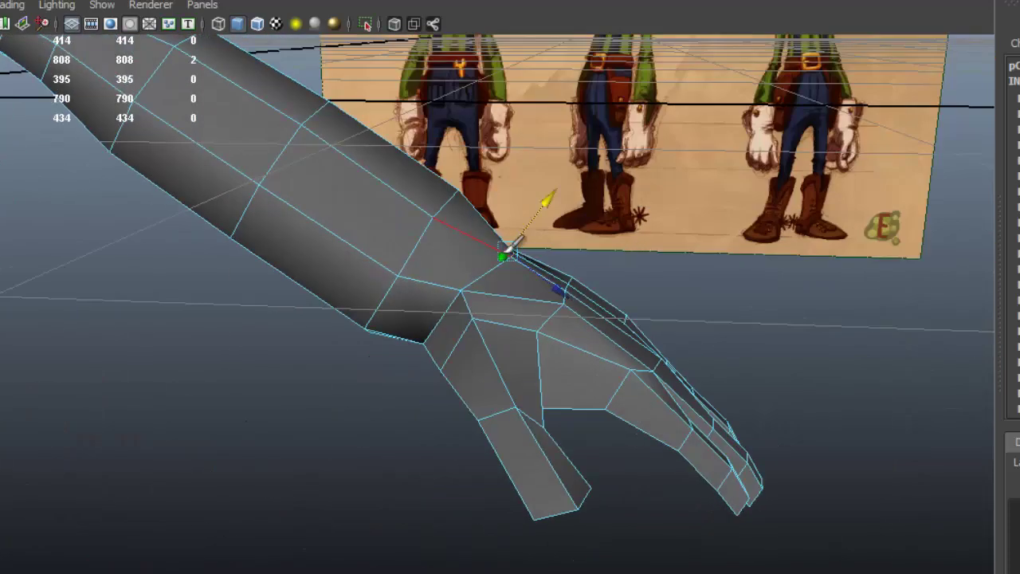
left_click(535, 264)
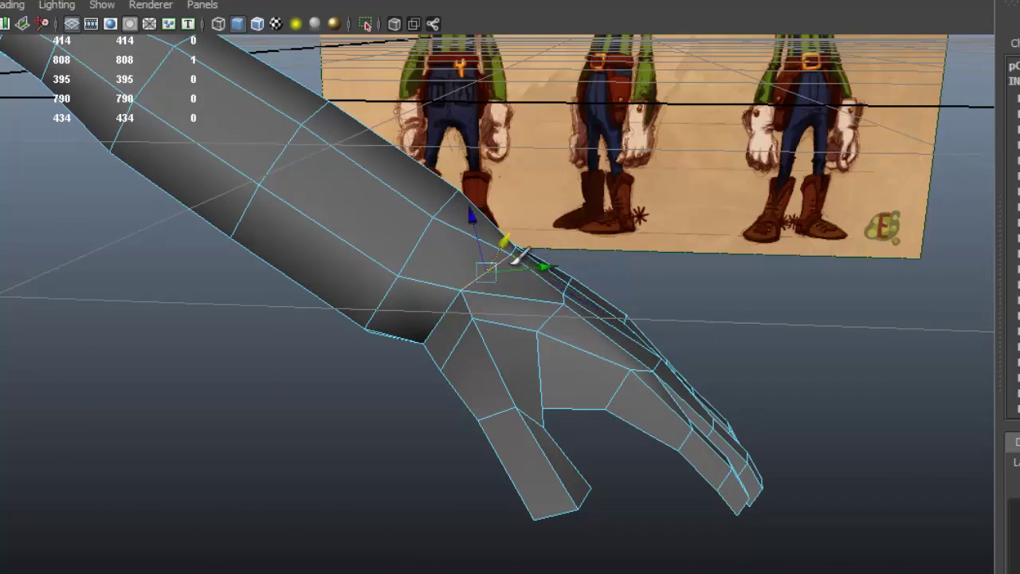
- Switch to vertex selection and reposition the vertices on the upper side of the wrist
right_click_drag(408, 231, 496, 209)
left_click_drag(534, 253, 438, 262, "alt")
left_click(520, 265)
left_click(662, 282)
left_click_drag(733, 302, 465, 290, "alt")
left_click(448, 279)
left_click(514, 211)
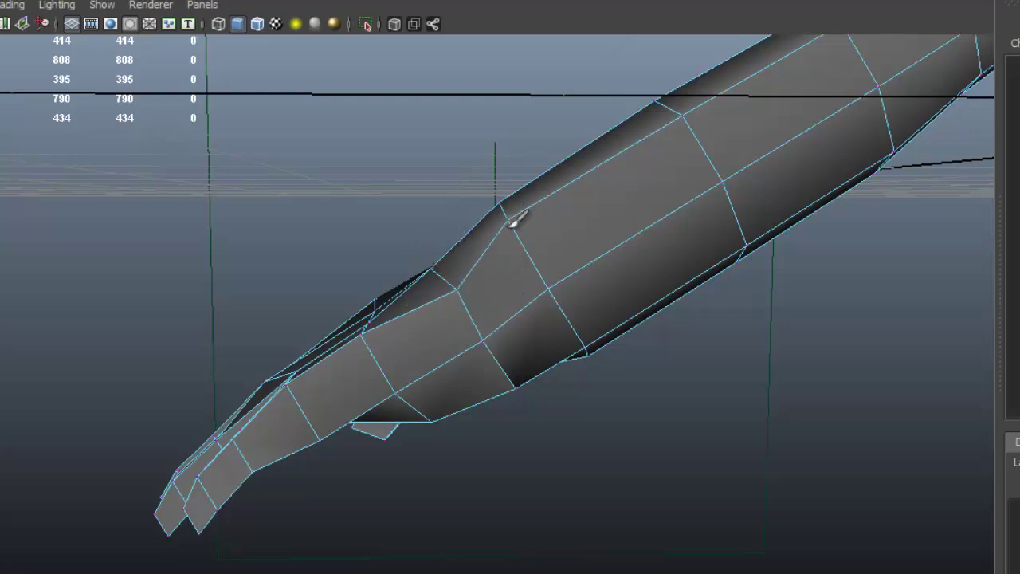
left_click(514, 217)
left_click_drag(514, 217, 526, 234)
- Reposition the vertices down the outer side of the hand, from the wrist to the lower palm edge
left_click(485, 342)
left_click_drag(487, 341, 487, 334)
left_click(519, 395)
left_click(517, 390)
left_click_drag(520, 385, 436, 383)
left_click(433, 387)
left_click(423, 373)
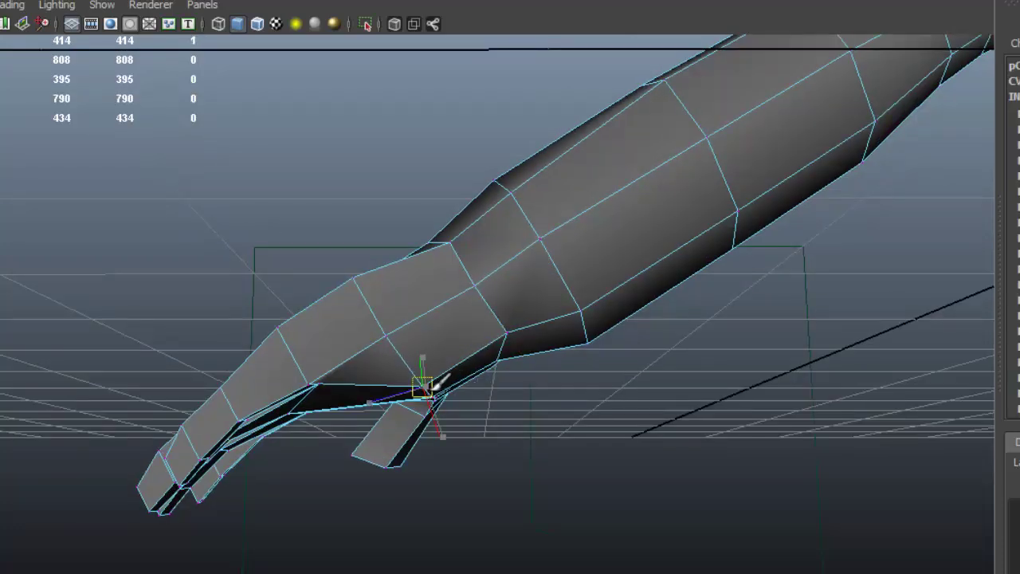
- Adjust the vertices on the underside of the hand between the palm edge and the wrist
left_click_drag(424, 360, 449, 354, "alt")
left_click_drag(338, 344, 340, 295, "alt")
left_click(343, 310)
left_click(481, 264)
left_click_drag(438, 339, 426, 390, "alt")
- Reposition the vertices across the palm between the wrist and the thumb's base
left_click(524, 263)
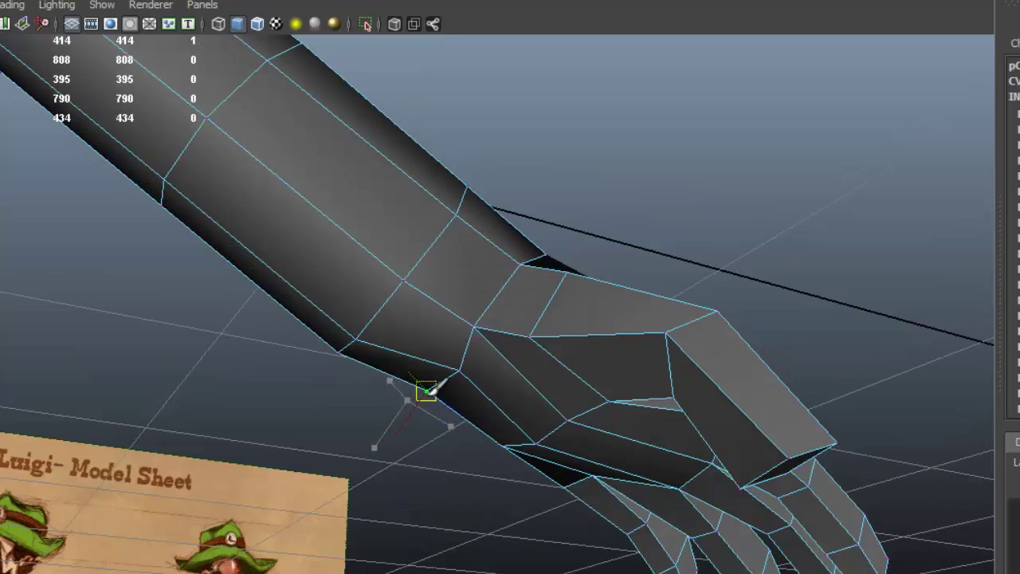
left_click_drag(521, 365, 538, 482, "alt")
left_click(531, 474)
left_click_drag(532, 430, 507, 411, "alt")
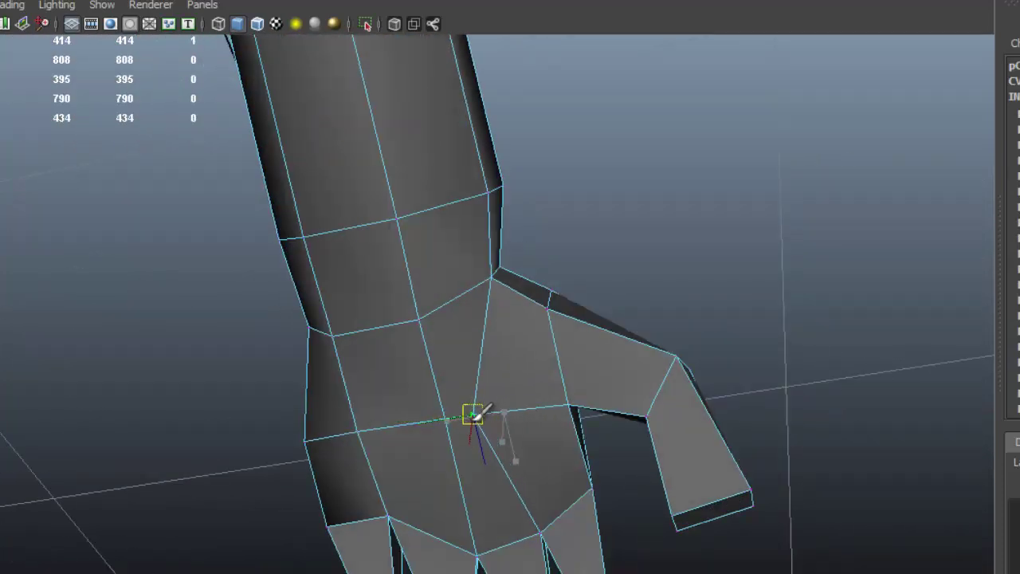
left_click_drag(361, 433, 497, 328)
- Switch to edge selection and move the short edge on the underside of the wrist
left_click_drag(542, 283, 564, 257, "alt")
right_click_drag(553, 260, 556, 215)
left_click(550, 349)
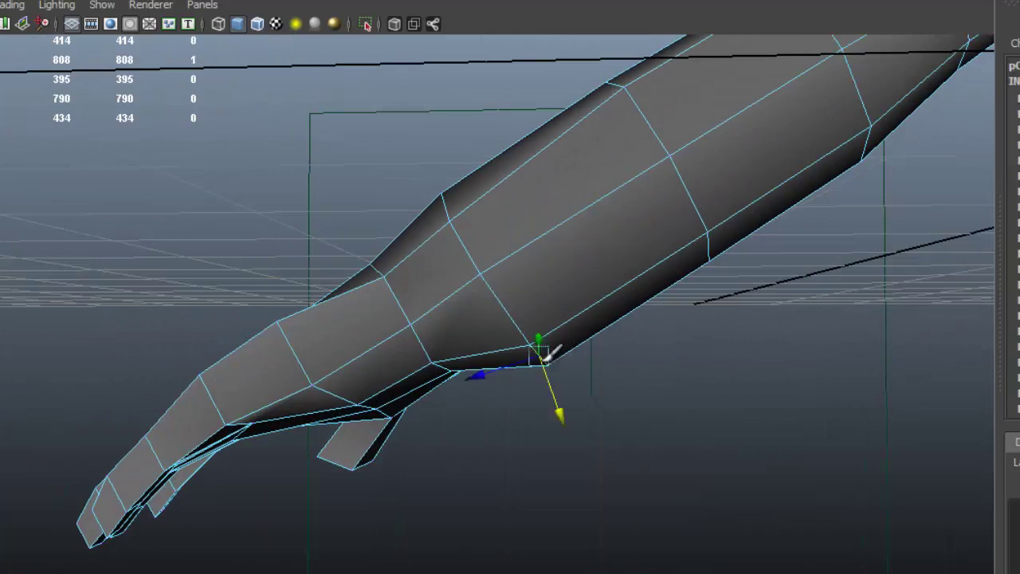
left_click_drag(569, 342, 573, 340)
left_click(650, 335)
left_click_drag(650, 335, 646, 268, "alt")
- Select the edge loop around the lower forearm just above the wrist and scale it to refine the taper
double_click(584, 249)
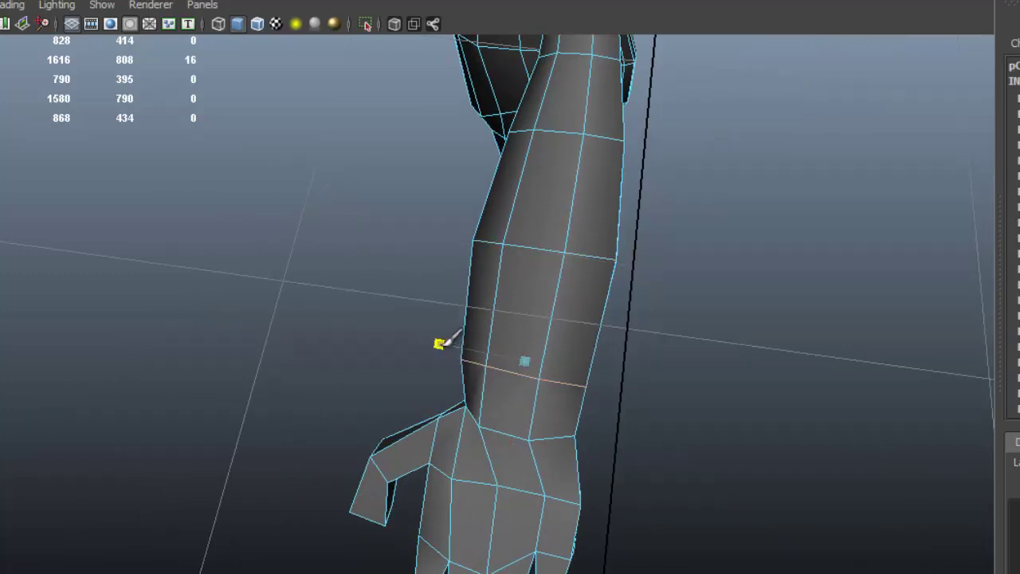
left_click(537, 296)
middle_click_drag(534, 382, 579, 371, "alt")
left_click_drag(579, 370, 591, 321, "alt")
left_click(499, 307)
- Move the edge on the outer side of the wrist and return to object selection
left_click_drag(542, 296, 510, 303, "alt")
left_click_drag(523, 372, 477, 345, "alt")
left_click_drag(724, 318, 623, 348, "alt")
left_click(619, 350)
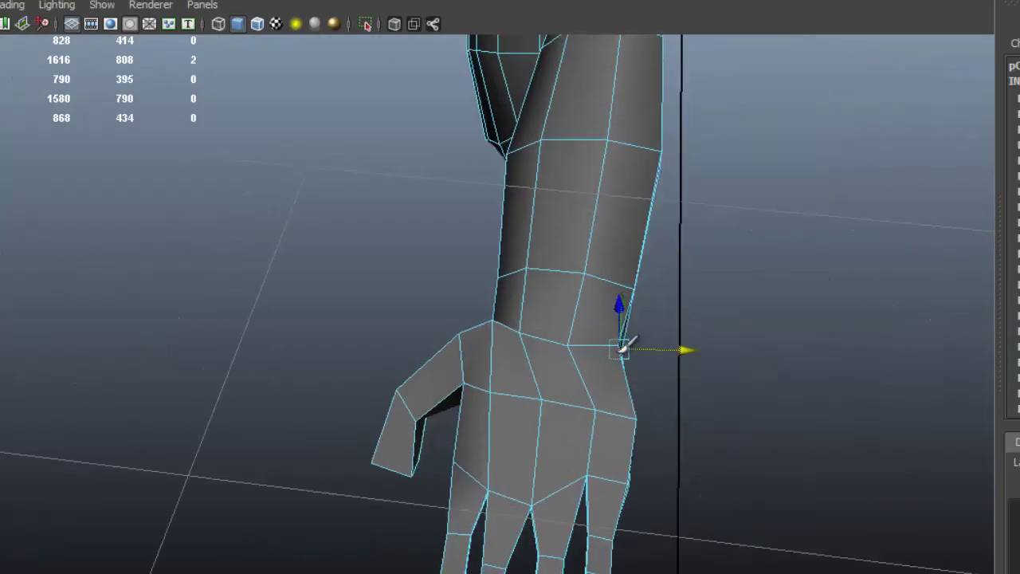
left_click_drag(674, 372, 678, 296, "alt")
right_click_drag(451, 295, 521, 269)
left_click(677, 367)
- Select the faces capping the pointed bottom ends of both legs
right_click_drag(678, 368, 441, 340, "alt")
left_click_drag(416, 343, 526, 289, "alt")
middle_click_drag(526, 290, 552, 209, "alt")
left_click_drag(558, 279, 488, 314, "alt")
middle_click_drag(392, 455, 454, 316, "alt")
right_click_drag(455, 317, 448, 422, "alt")
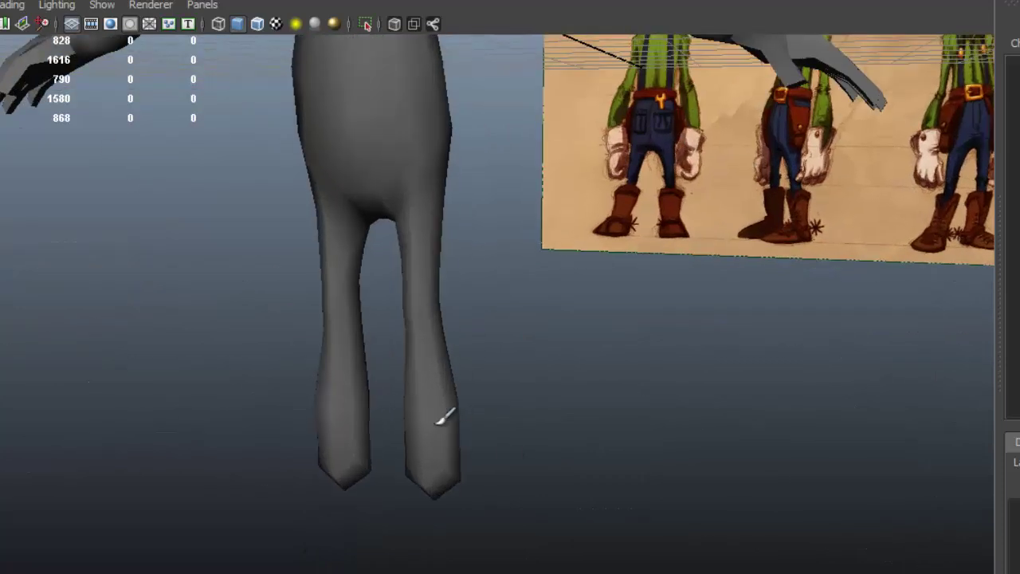
left_click(445, 419)
middle_click_drag(462, 455, 391, 294, "alt")
right_click_drag(391, 294, 522, 297, "alt")
left_click_drag(522, 297, 590, 455, "alt")
mouse_move(571, 343)
left_mouse_down("alt")
mouse_move(556, 295)
mouse_move(512, 319)
mouse_move(526, 327)
left_mouse_up("alt")
key("f")
right_click_drag(563, 349, 523, 341, "alt")
left_click_drag(523, 341, 510, 417, "alt")
left_click(430, 340)
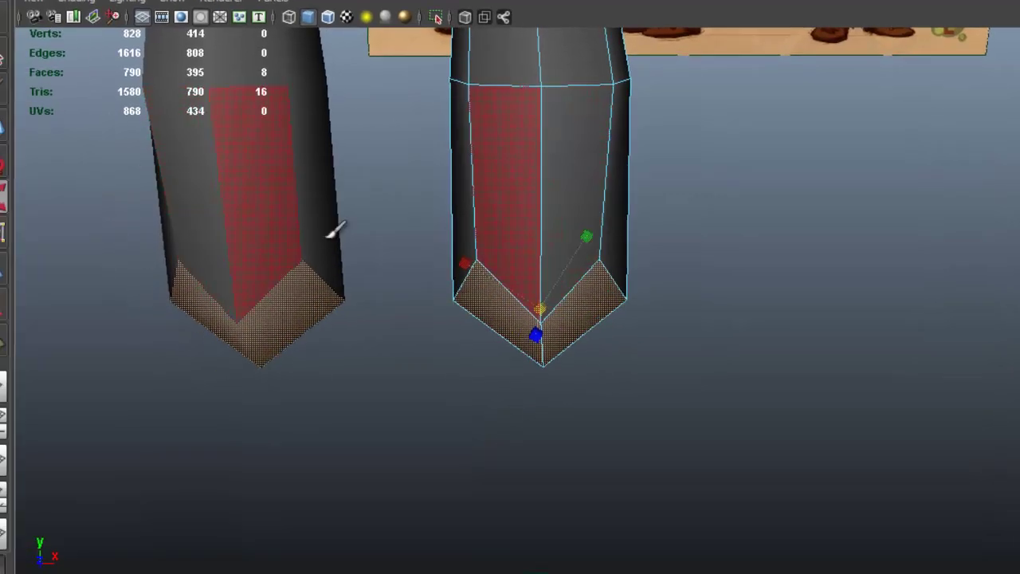
- Set the Scale tool's axis to World and flatten the faces at the bottom of the legs vertically
left_click(16, 197)
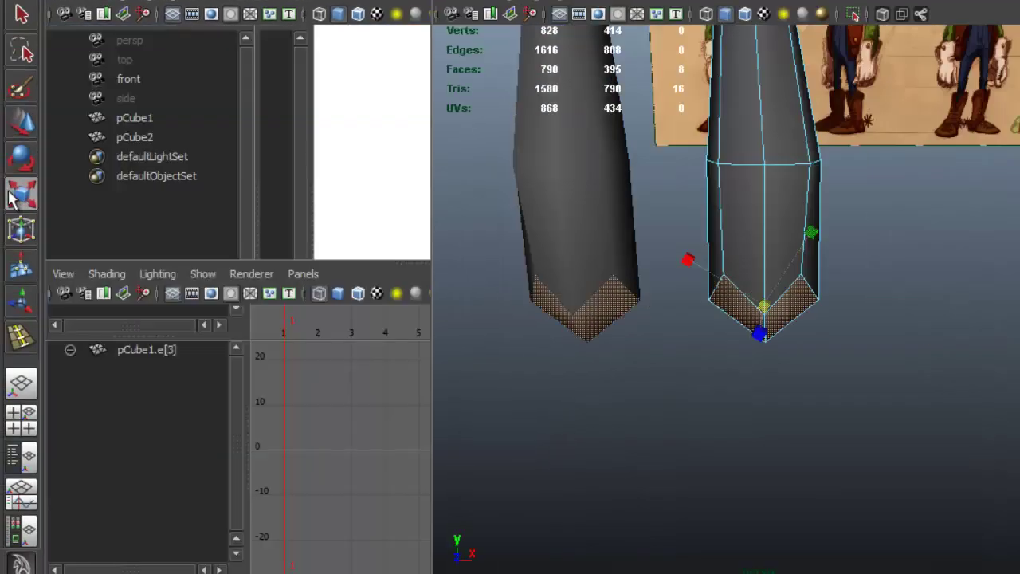
double_click(16, 197)
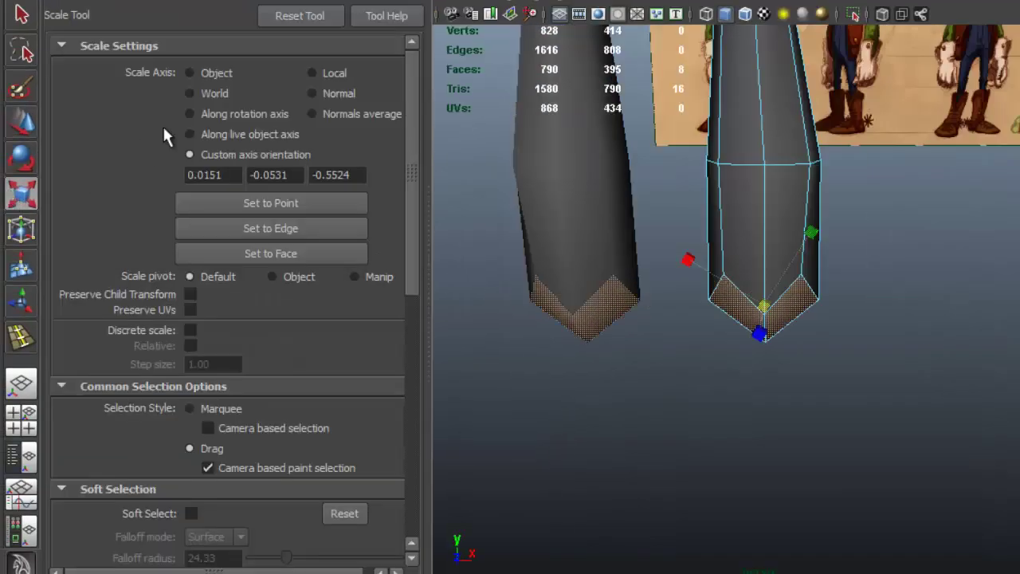
left_click(188, 93)
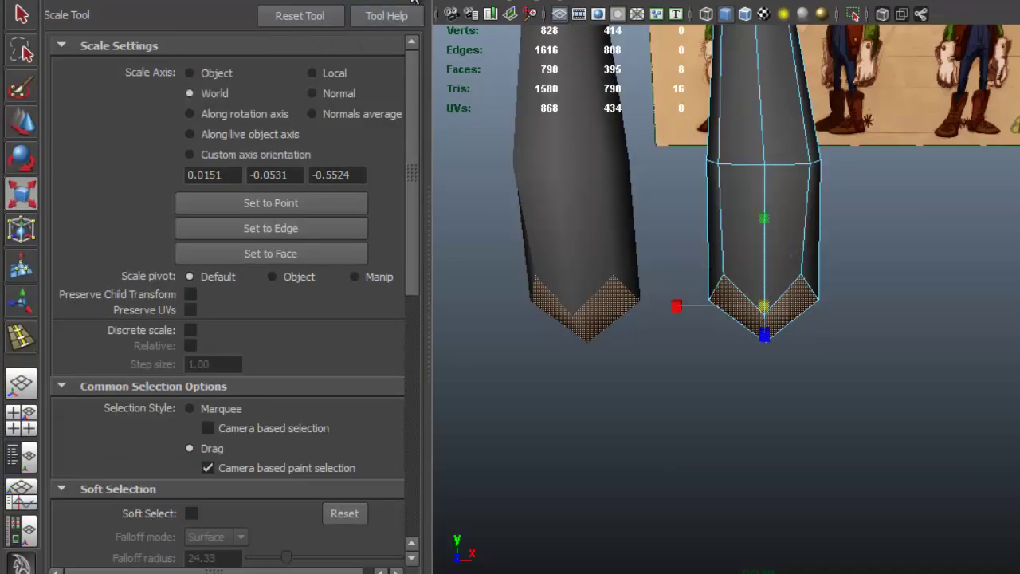
left_click(414, 1)
key("space")
left_click_drag(572, 214, 601, 304)
- Finish flattening the leg-bottom faces in the front view and move them to the ground line of the reference boots
key("space")
scroll(553, 449, "up", 3)
middle_click_drag(482, 499, 506, 431, "alt")
right_click_drag(689, 525, 885, 522, "alt")
middle_click_drag(413, 512, 461, 441, "alt")
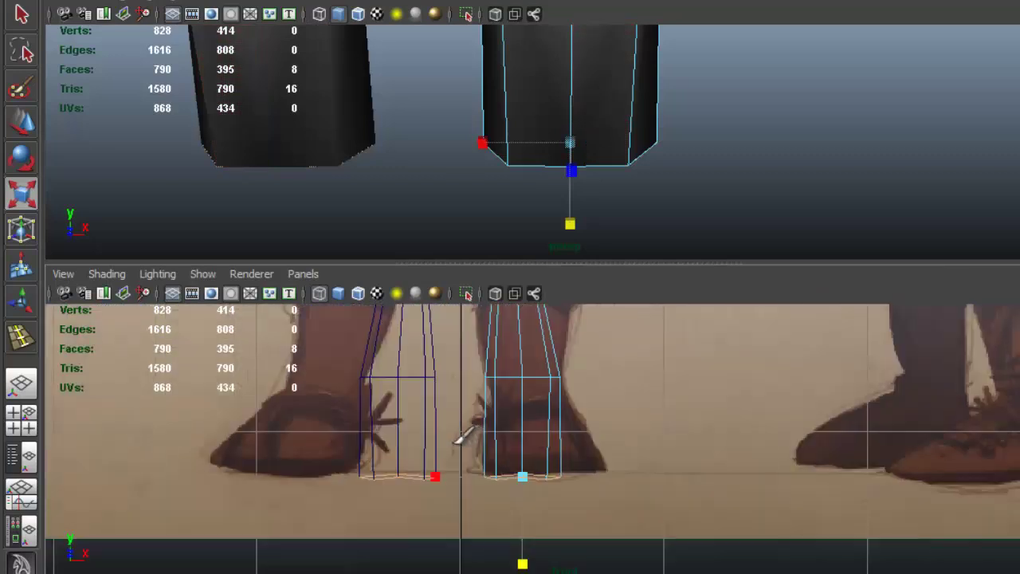
scroll(522, 545, "up", 2)
left_click(500, 544)
left_click_drag(540, 480, 512, 461)
key("w")
left_click_drag(503, 566, 504, 560)
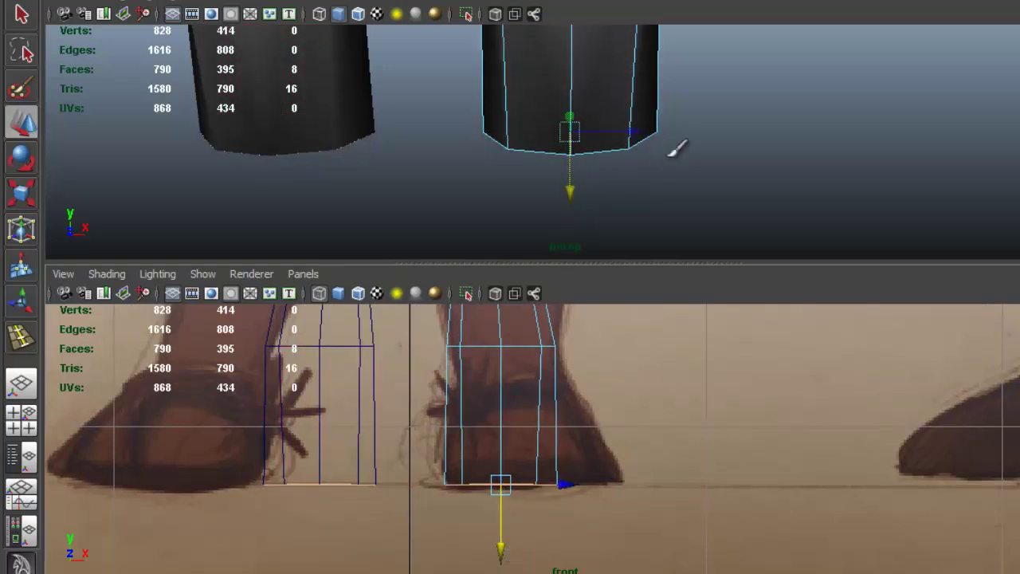
- Insert an edge loop around the lower legs at the reference boots' ankle height using the Insert Edge Loop Tool
left_click_drag(670, 166, 659, 104)
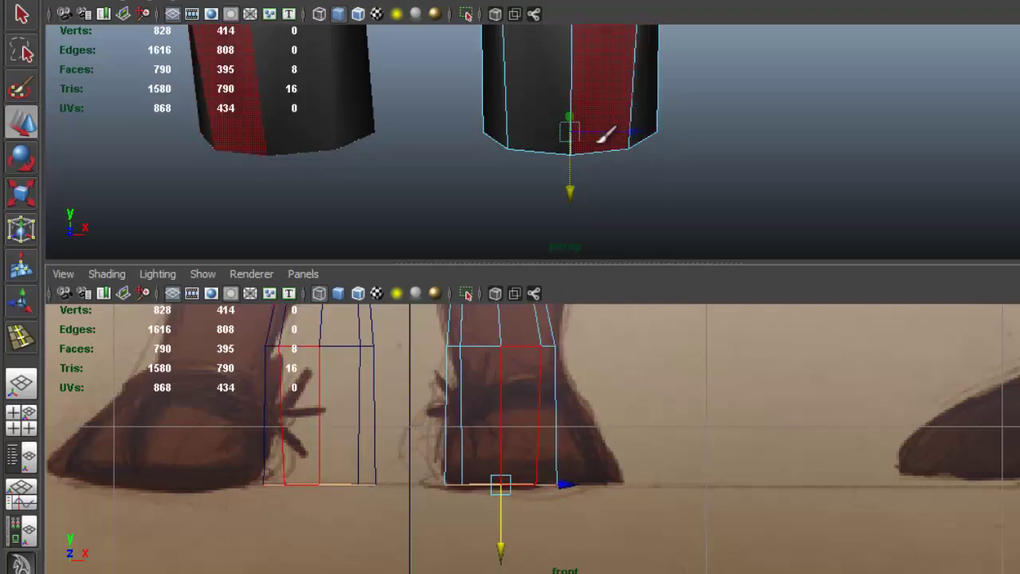
middle_click_drag(572, 439, 551, 573, "alt")
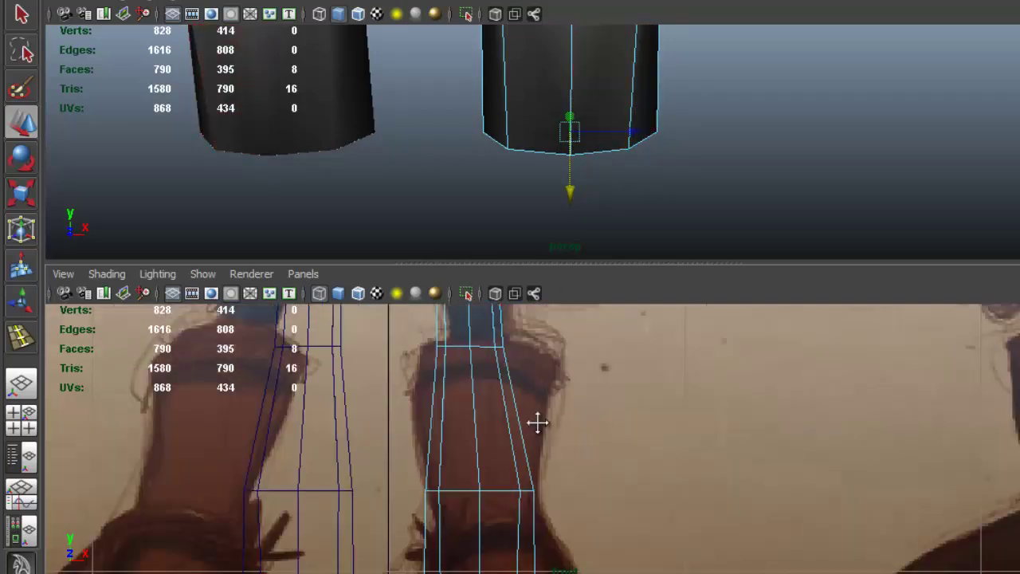
middle_click_drag(537, 423, 535, 422, "alt")
right_click_drag(719, 97, 522, 60, "alt")
mouse_move(594, 69)
middle_mouse_down("alt")
mouse_move(656, 136)
mouse_move(598, 171)
mouse_move(632, 137)
middle_mouse_up("alt")
middle_click_drag(554, 416, 542, 372, "alt")
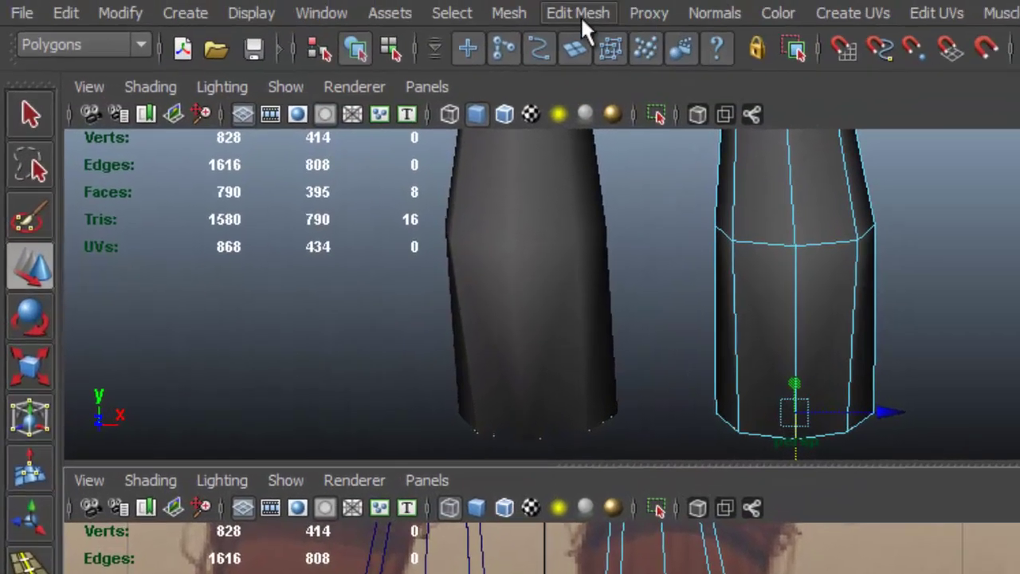
left_click(581, 15)
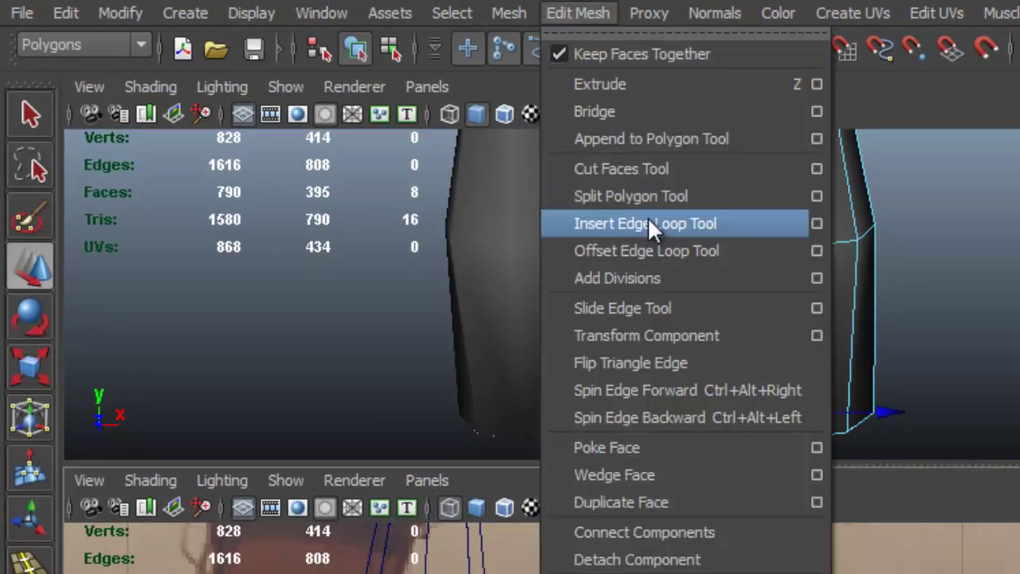
left_click(647, 223)
left_click_drag(861, 303, 870, 314)
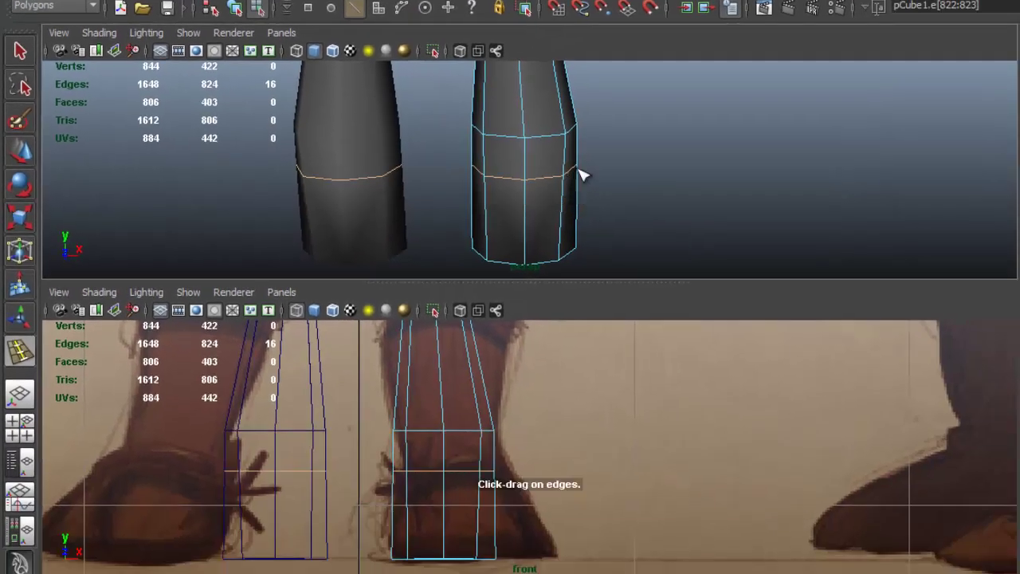
key("q")
left_click(612, 167)
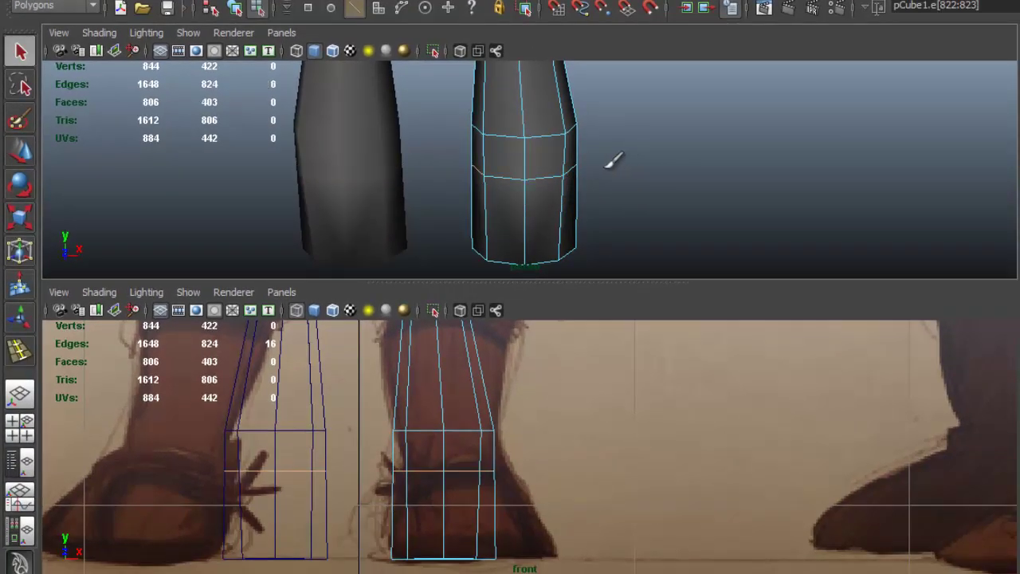
- Extrude the two front faces at the bottom of each leg and pull them forward to form the feet
key("space")
left_click_drag(534, 213, 546, 299, "alt")
right_click_drag(538, 305, 537, 341)
left_click(533, 345)
left_click(506, 347, "shift")
right_click_drag(646, 343, 549, 287, "alt")
left_click_drag(549, 288, 455, 259, "alt")
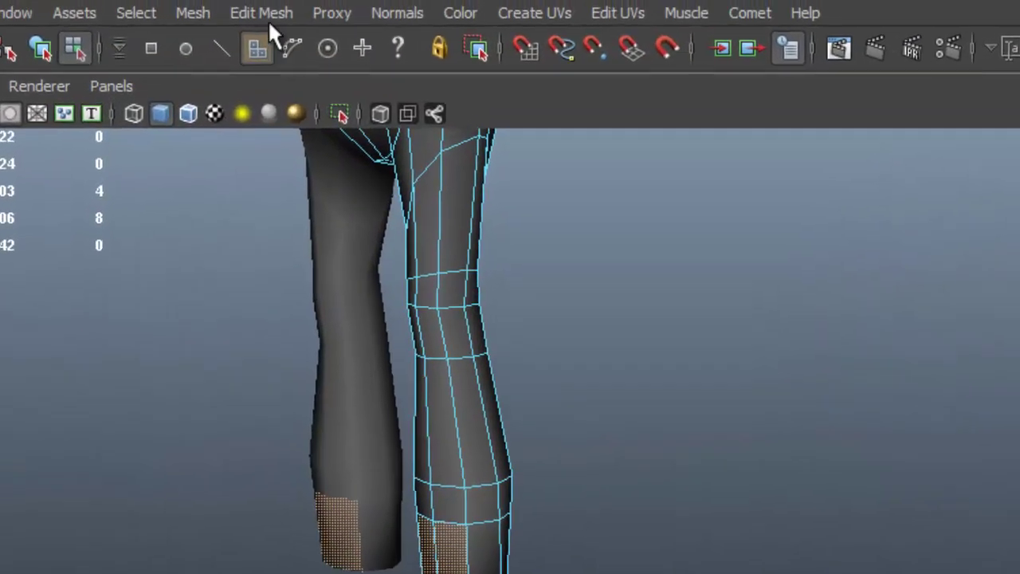
left_click(273, 22)
left_click(292, 83)
key("w")
left_click_drag(489, 392, 414, 424)
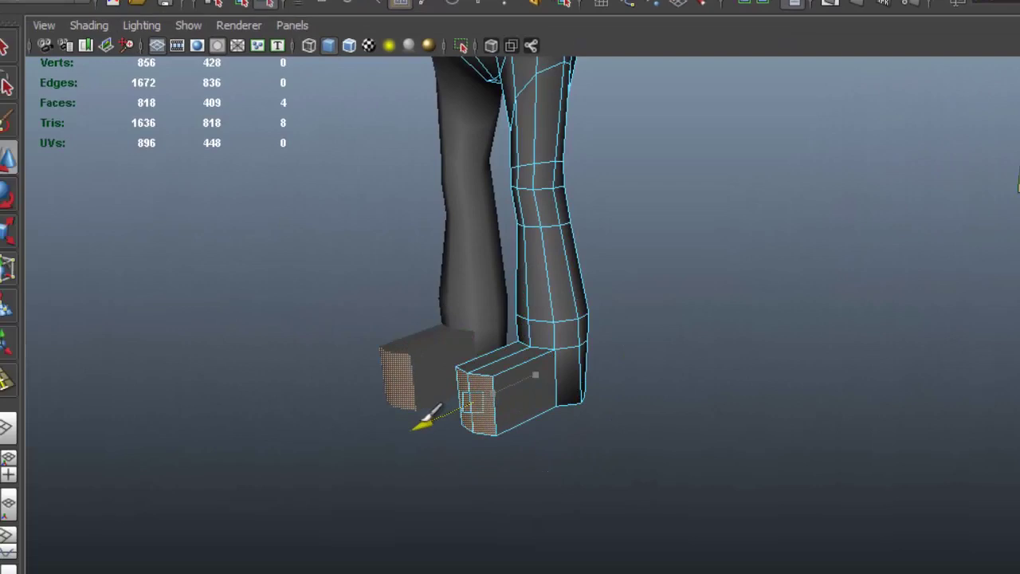
- Select the top front edges of the feet and set the Move tool's axis to World
left_click_drag(527, 407, 433, 412, "alt")
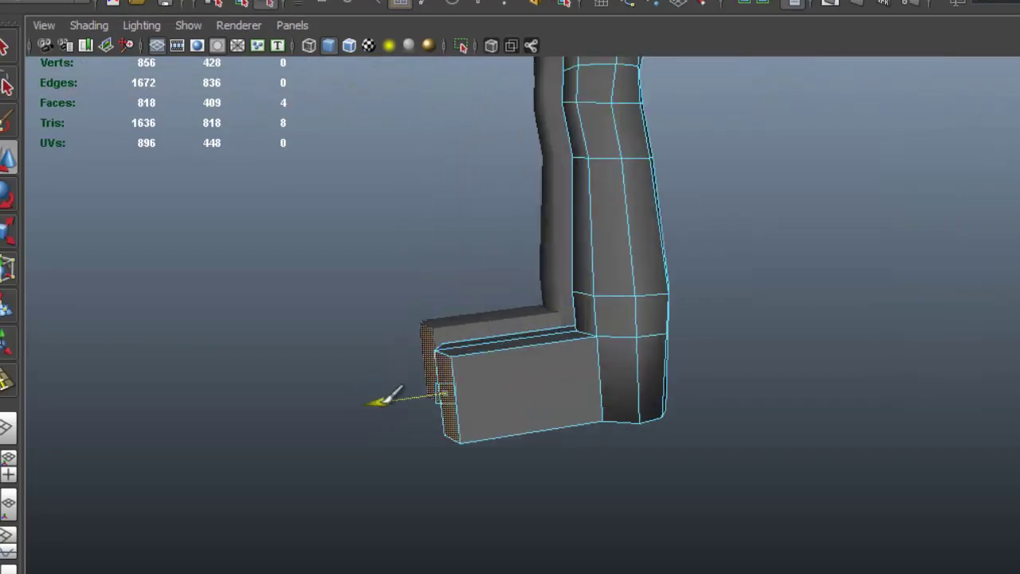
right_click_drag(543, 364, 527, 322)
left_click_drag(515, 391, 552, 404, "alt")
double_click(499, 372)
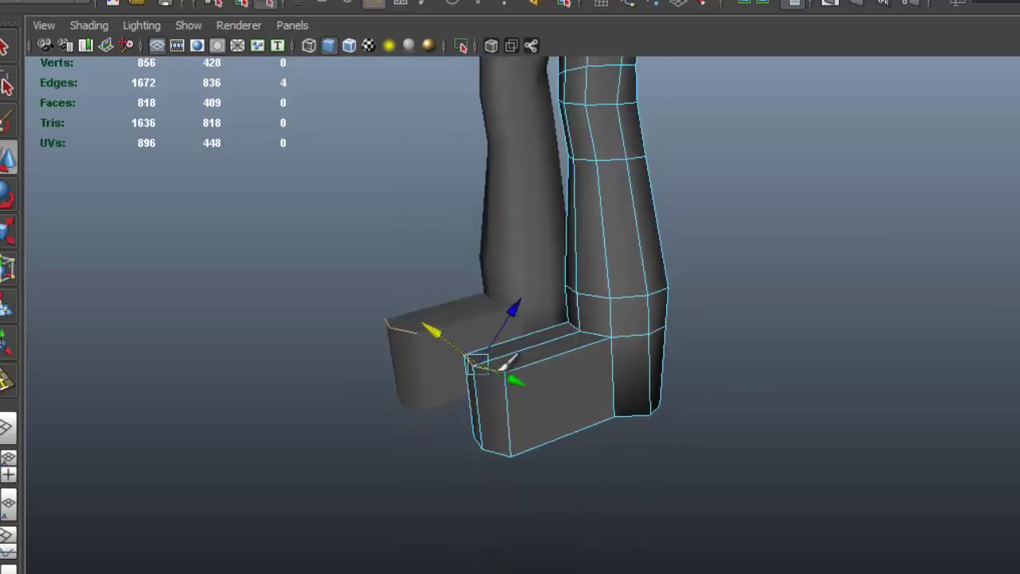
double_click(6, 155)
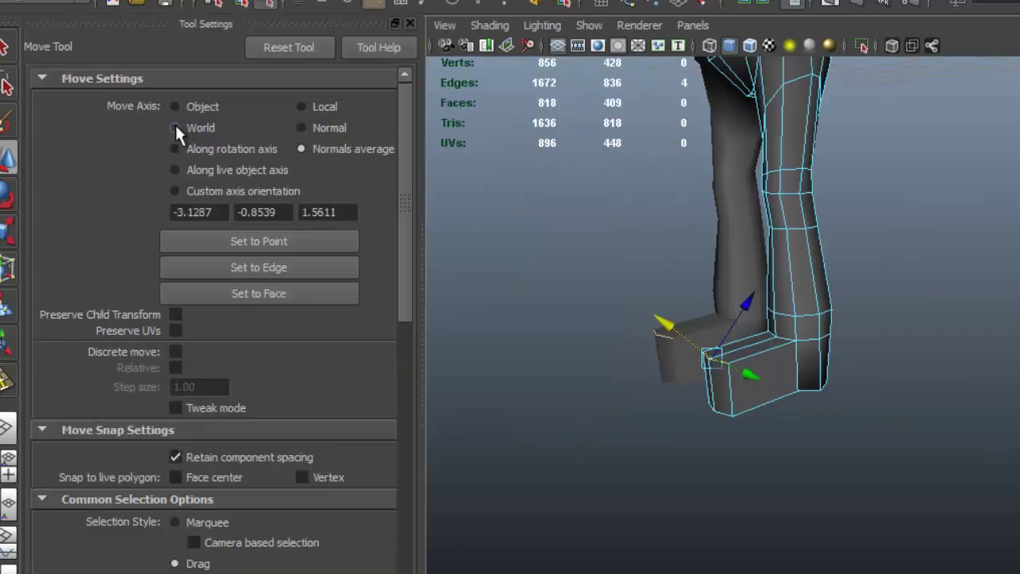
left_click(175, 128)
left_click(411, 23)
- Move the toes' top edges to slope the feet and lower the edges where the feet meet the ankles
left_click_drag(638, 317, 460, 332, "alt")
left_click_drag(376, 388, 418, 388)
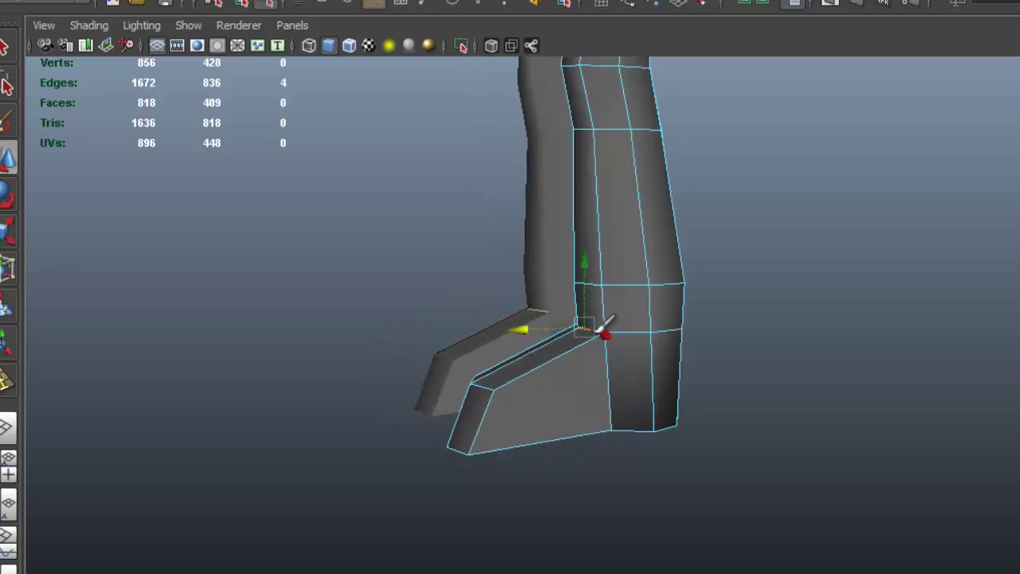
left_click_drag(594, 259, 603, 279)
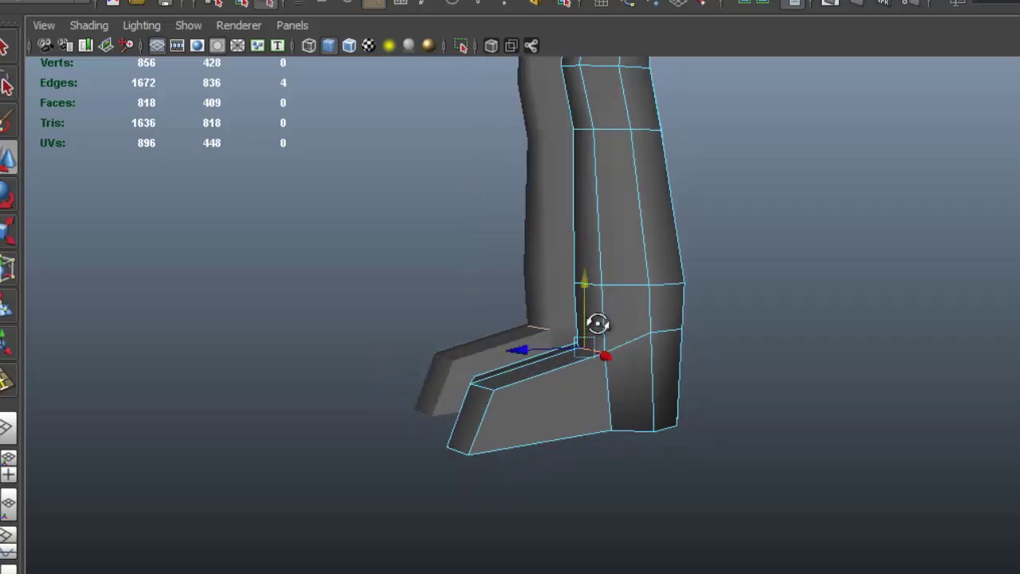
- Return to object selection and examine the proportions of the whole character from several angles
left_click_drag(593, 314, 749, 323, "alt")
right_click_drag(749, 322, 534, 263, "alt")
middle_click_drag(534, 263, 550, 345, "alt")
right_click_drag(562, 215, 616, 190)
right_click_drag(613, 192, 499, 239, "alt")
left_click_drag(630, 169, 563, 232, "alt")
middle_click_drag(696, 298, 713, 365, "alt")
right_click_drag(753, 299, 627, 276, "alt")
middle_click_drag(627, 276, 629, 341, "alt")
left_click_drag(630, 341, 634, 275, "alt")
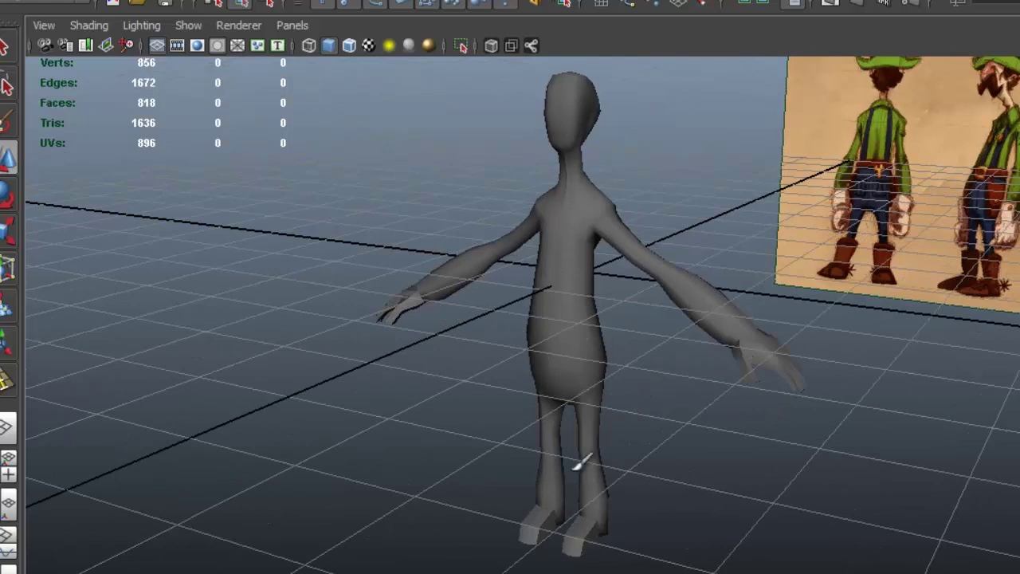